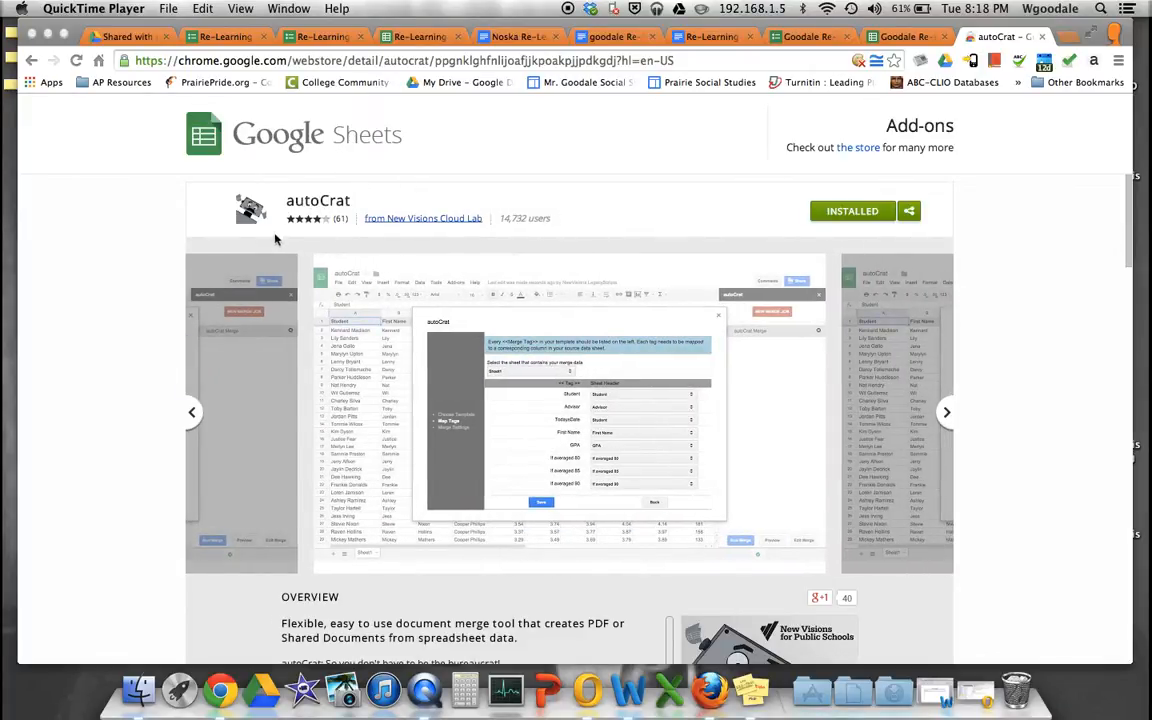
- Move from the Chrome Web Store to the 'Re-Learning Reflection Form (actual one) (Responses)' spreadsheet tab
{"action": "left_click", "coordinate": [228, 37]}
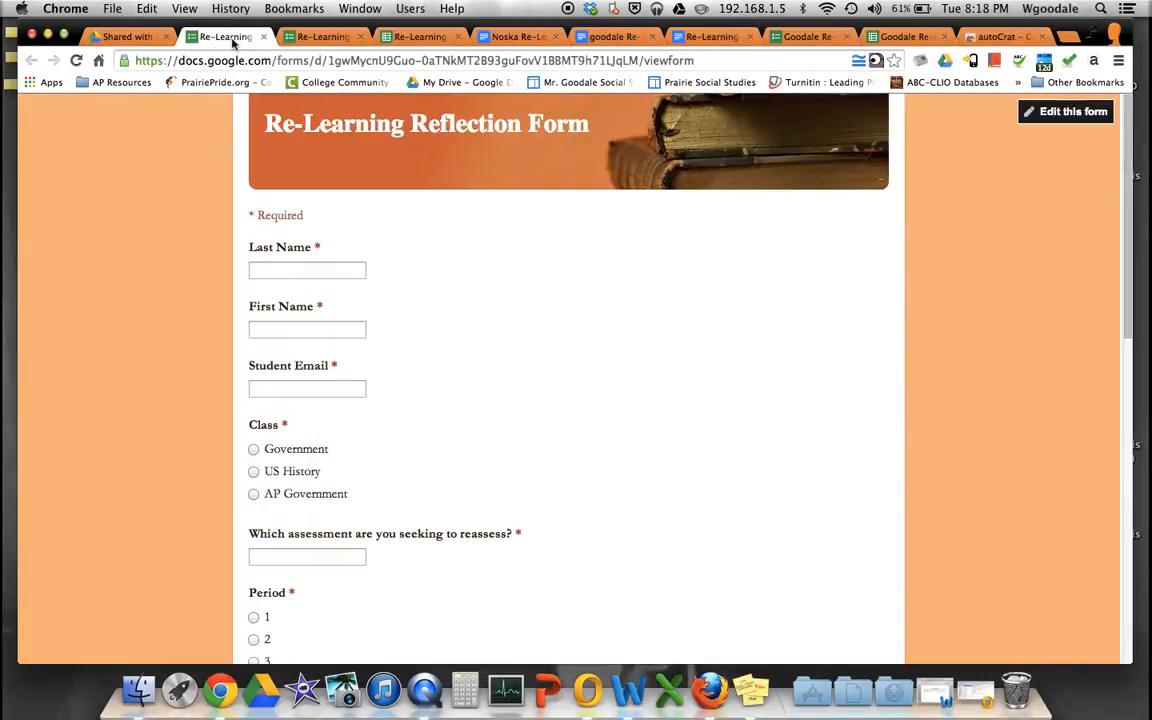
{"action": "left_click", "coordinate": [330, 37]}
{"action": "left_click", "coordinate": [412, 37]}
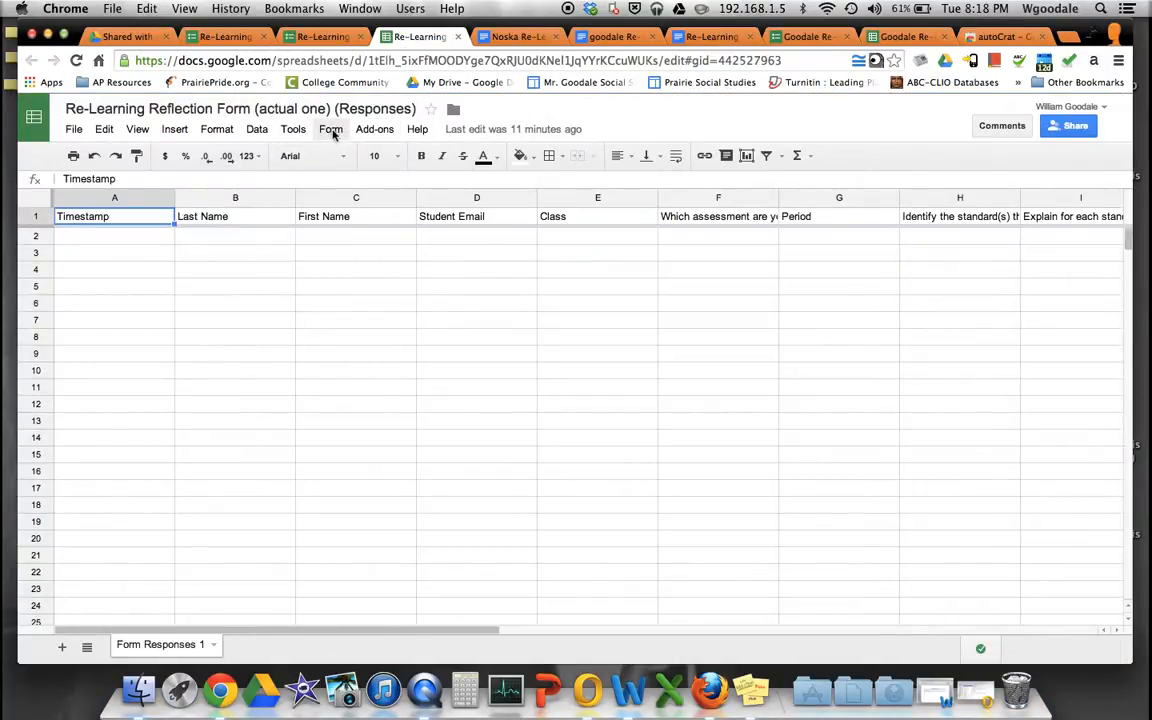
{"action": "left_click", "coordinate": [374, 130]}
{"action": "left_click", "coordinate": [382, 209]}
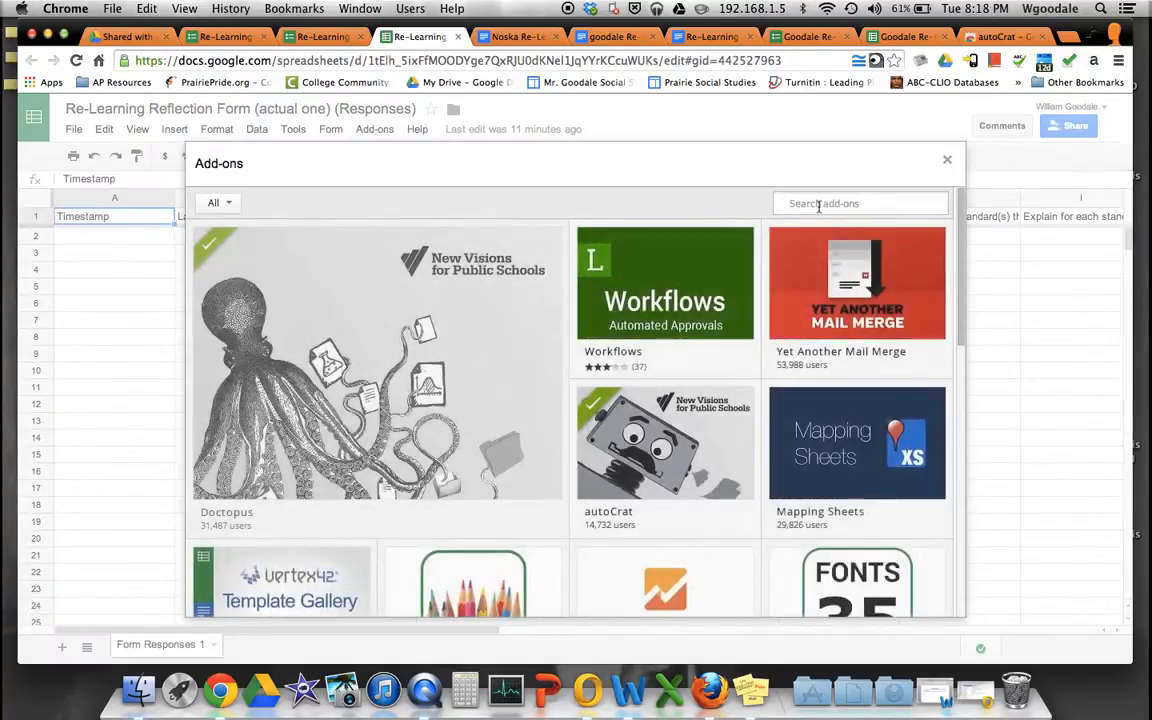
{"action": "left_click", "coordinate": [819, 205]}
{"action": "type", "text": "auto"}
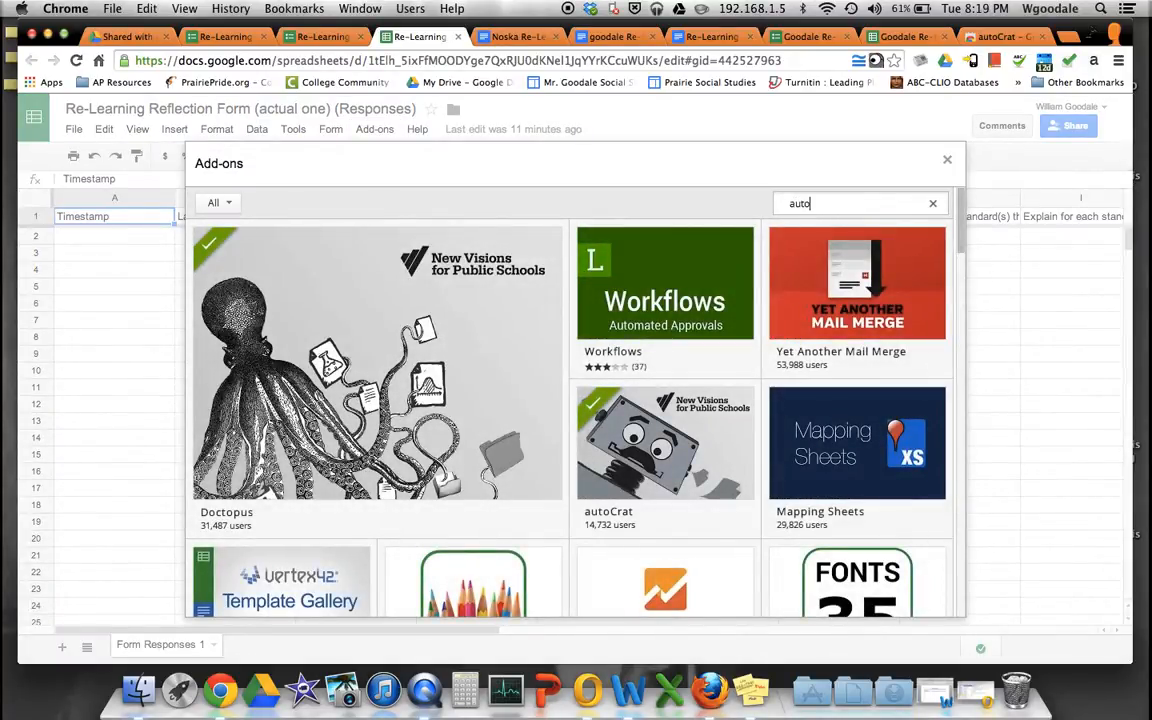
{"action": "type", "text": "crat"}
{"action": "key", "text": "Return"}
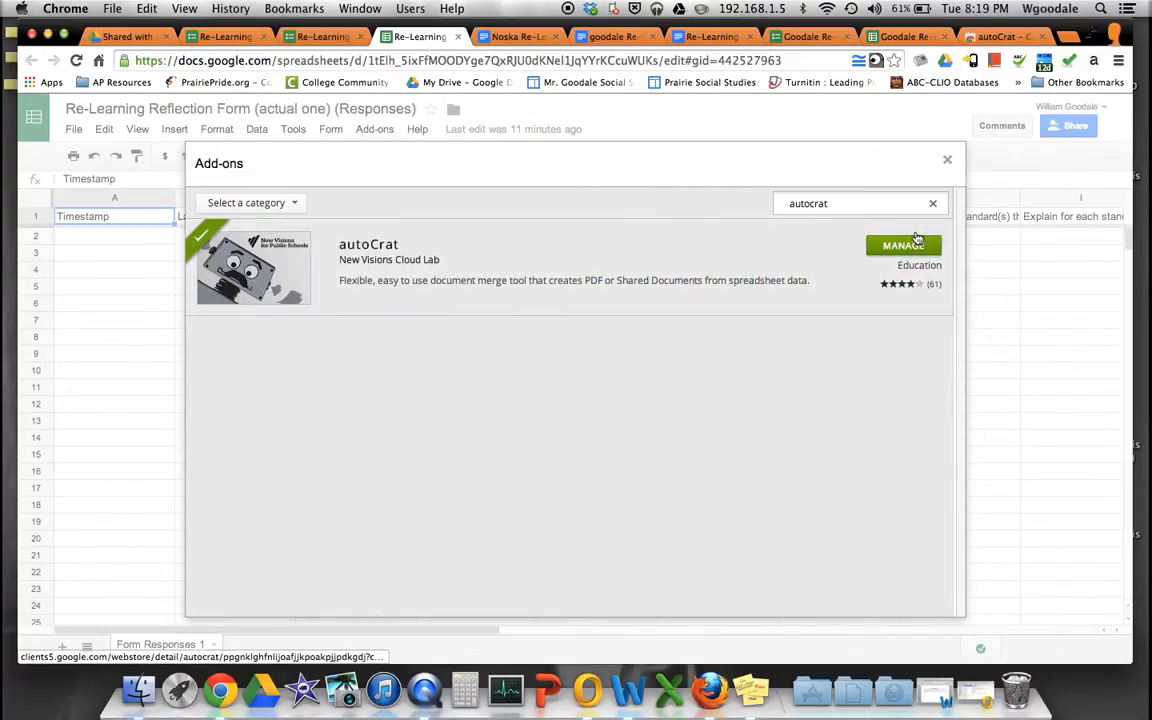
{"action": "left_click", "coordinate": [946, 163]}
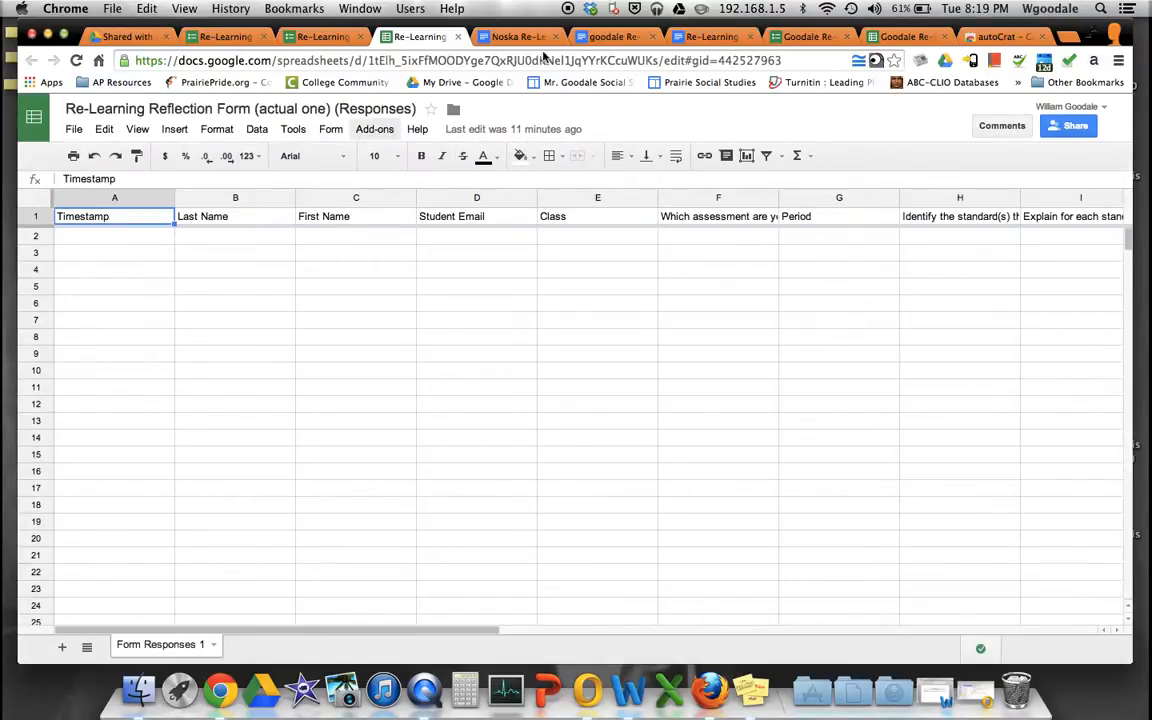
- Look through the Re-Learning Reflection Form's questions, then open its linked responses spreadsheet
{"action": "left_click", "coordinate": [321, 37]}
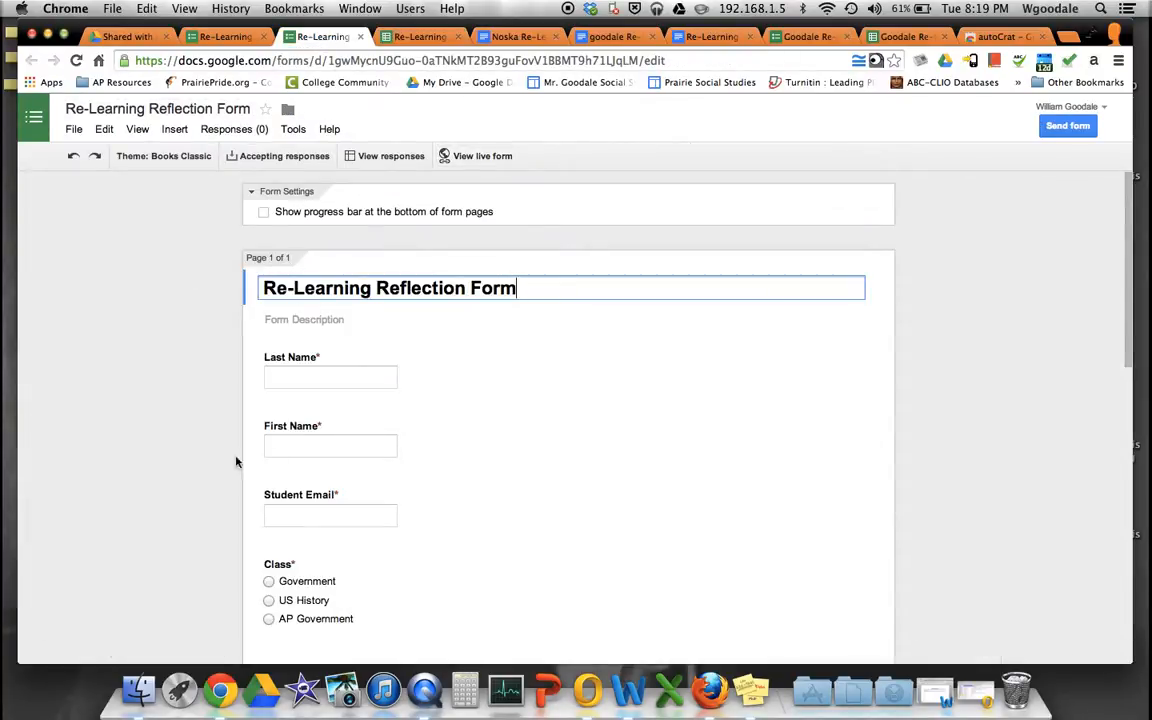
{"action": "scroll", "coordinate": [160, 330], "scroll_direction": "down", "scroll_amount": 3}
{"action": "scroll", "coordinate": [182, 334], "scroll_direction": "down", "scroll_amount": 6}
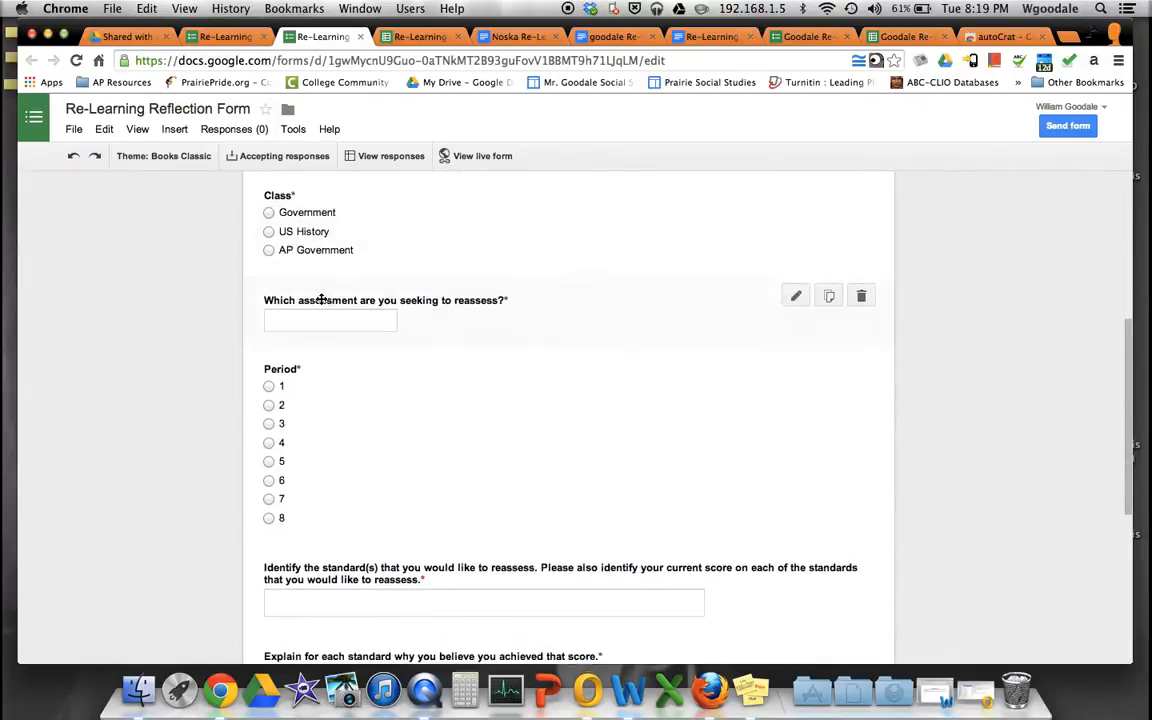
{"action": "scroll", "coordinate": [177, 330], "scroll_direction": "up", "scroll_amount": 9}
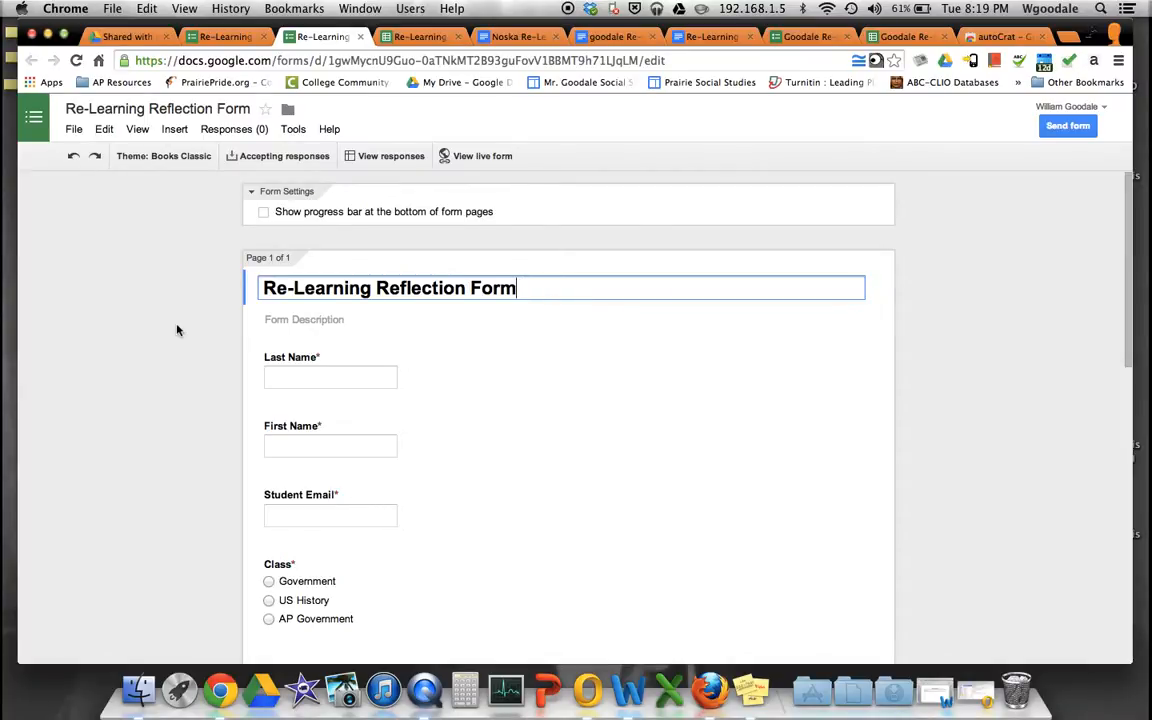
{"action": "scroll", "coordinate": [158, 391], "scroll_direction": "down", "scroll_amount": 1}
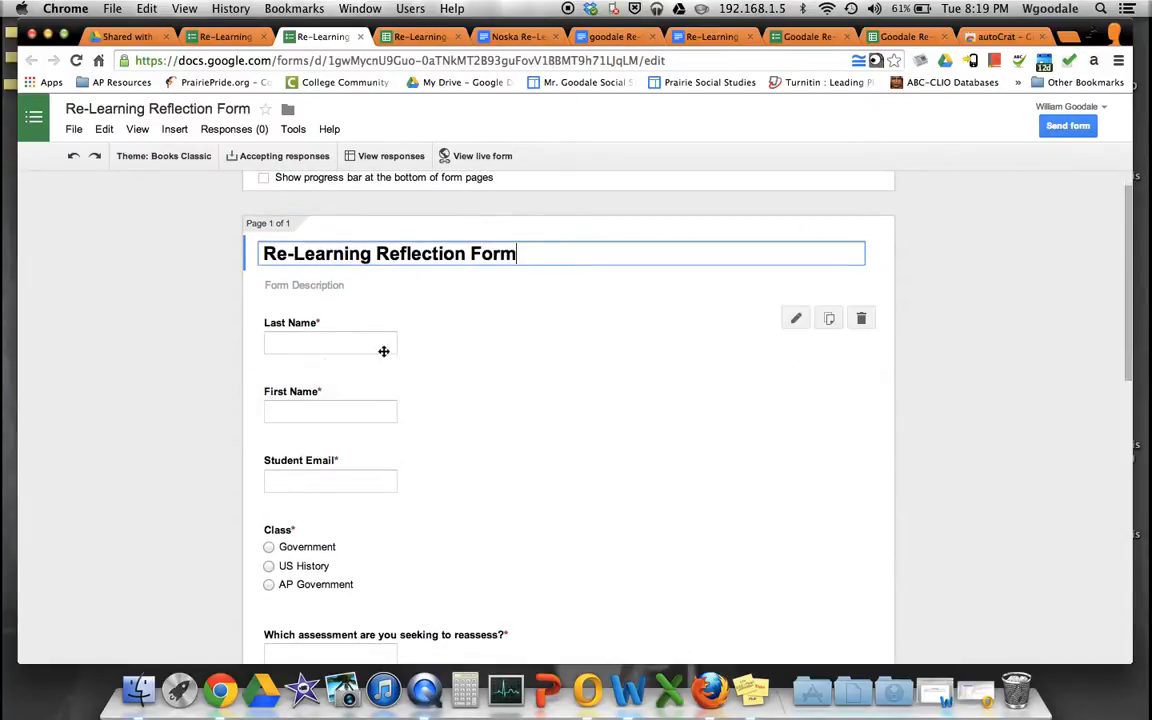
{"action": "scroll", "coordinate": [354, 326], "scroll_direction": "down", "scroll_amount": 3}
{"action": "scroll", "coordinate": [353, 326], "scroll_direction": "down", "scroll_amount": 8}
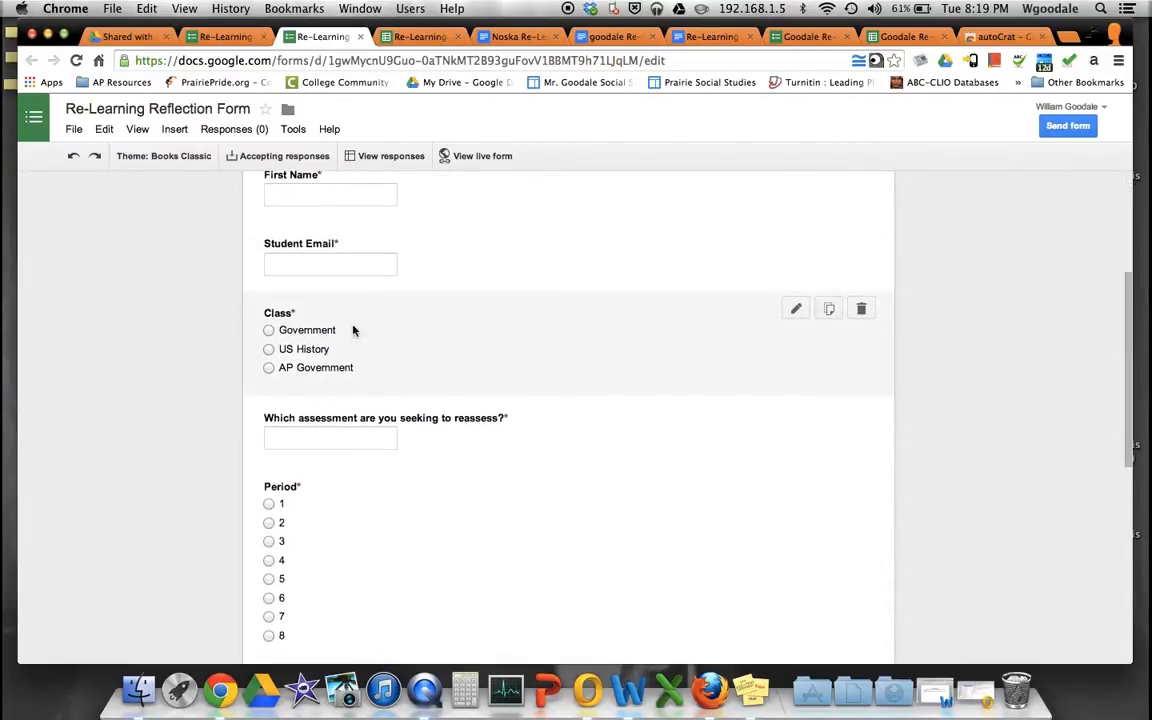
{"action": "scroll", "coordinate": [353, 326], "scroll_direction": "down", "scroll_amount": 5}
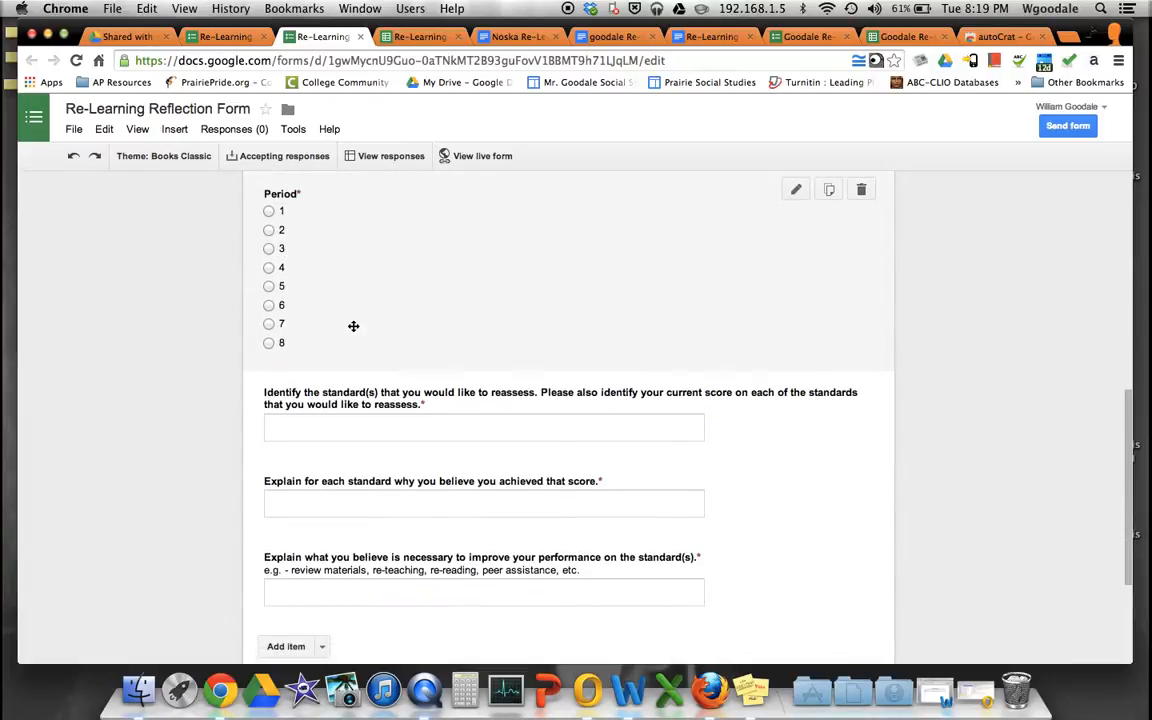
{"action": "scroll", "coordinate": [353, 326], "scroll_direction": "down", "scroll_amount": 3}
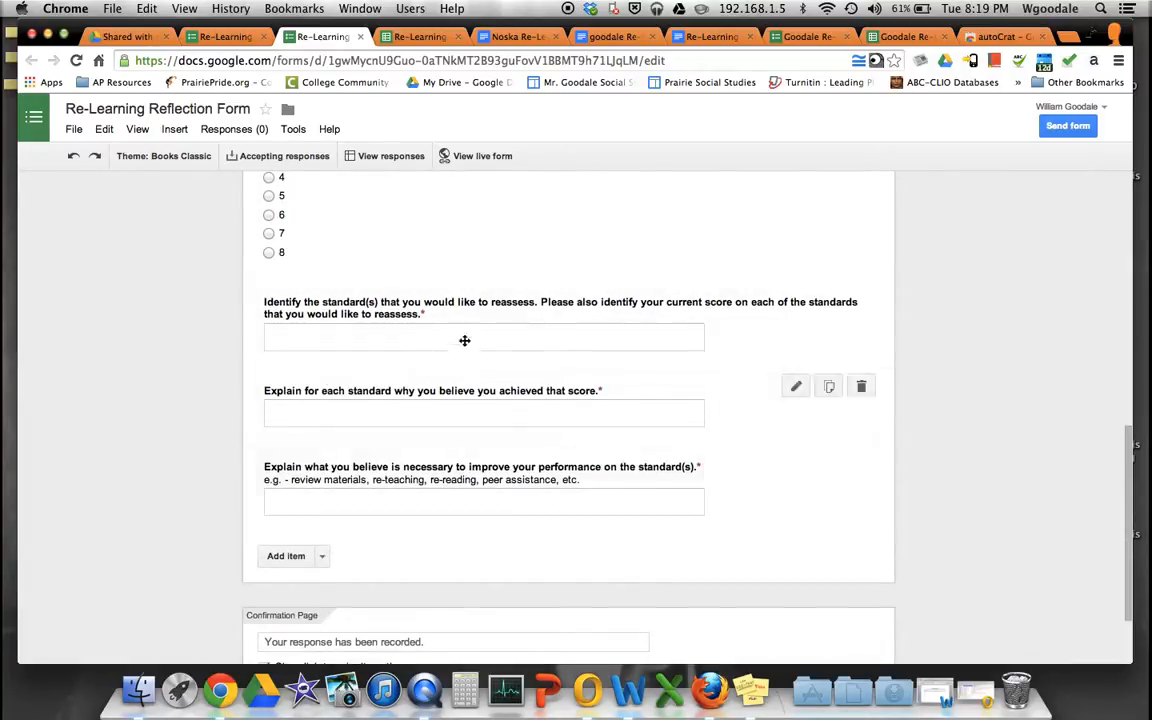
{"action": "scroll", "coordinate": [450, 496], "scroll_direction": "up", "scroll_amount": 6}
{"action": "scroll", "coordinate": [420, 470], "scroll_direction": "up", "scroll_amount": 15}
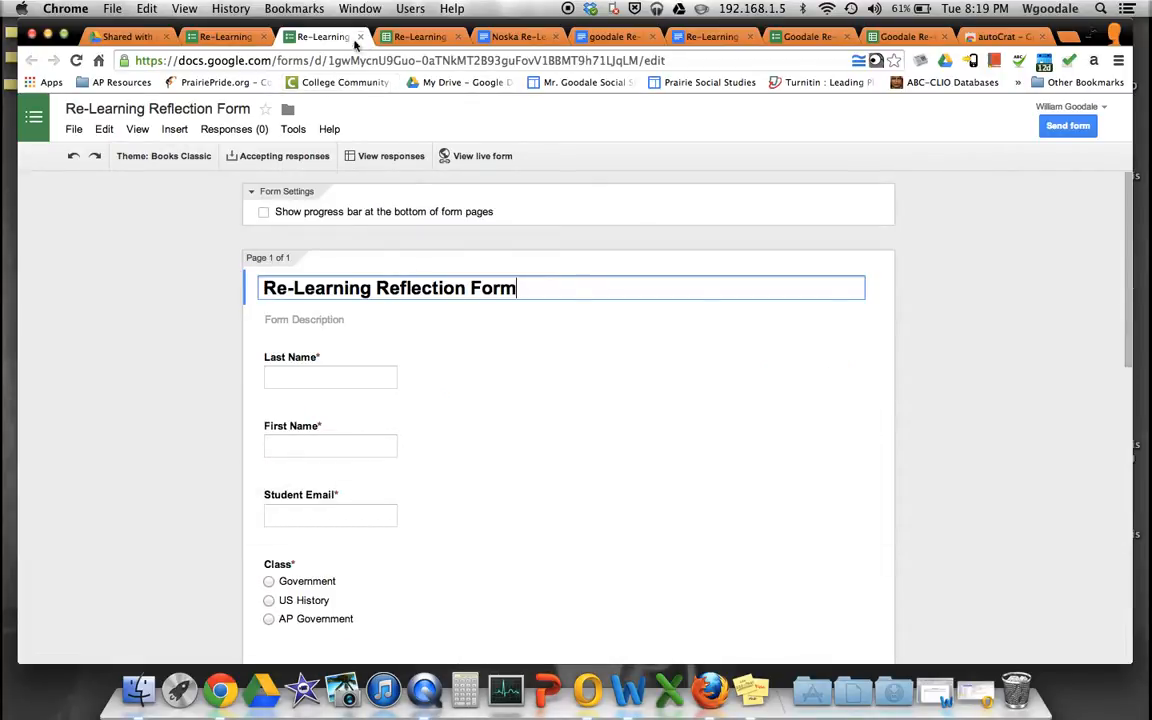
{"action": "left_click", "coordinate": [388, 157]}
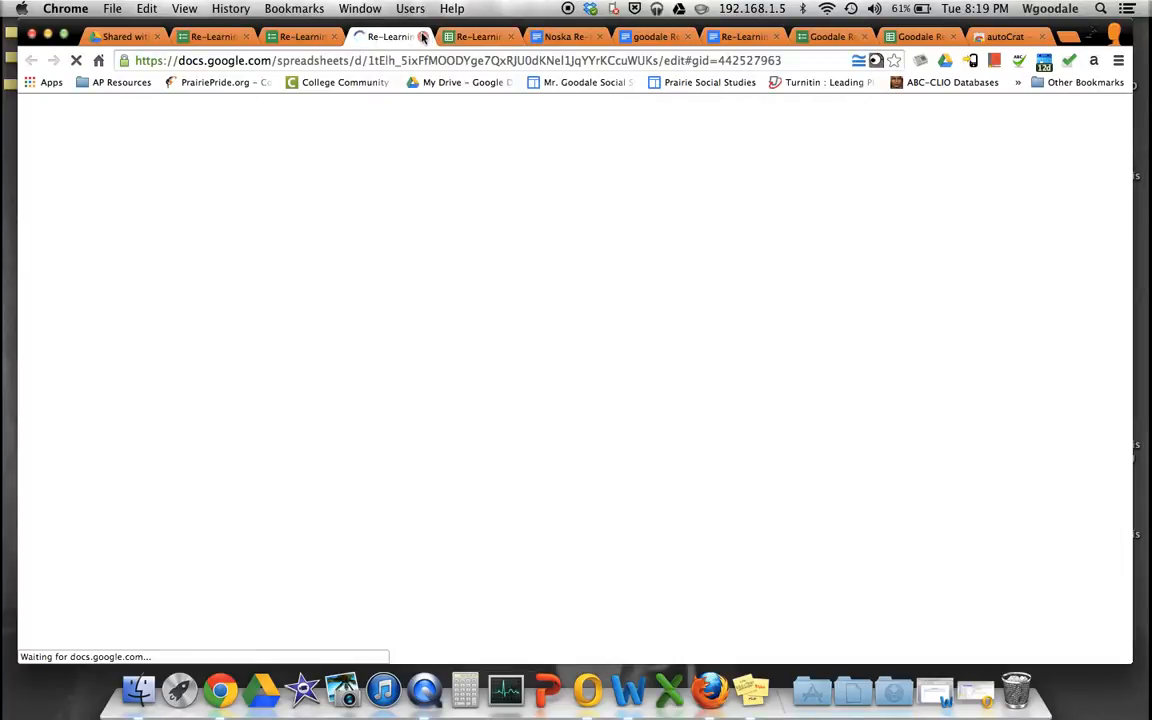
- Close the extra loading spreadsheet tab and return to the Responses sheet
{"action": "left_click", "coordinate": [421, 36]}
{"action": "left_click", "coordinate": [386, 37]}
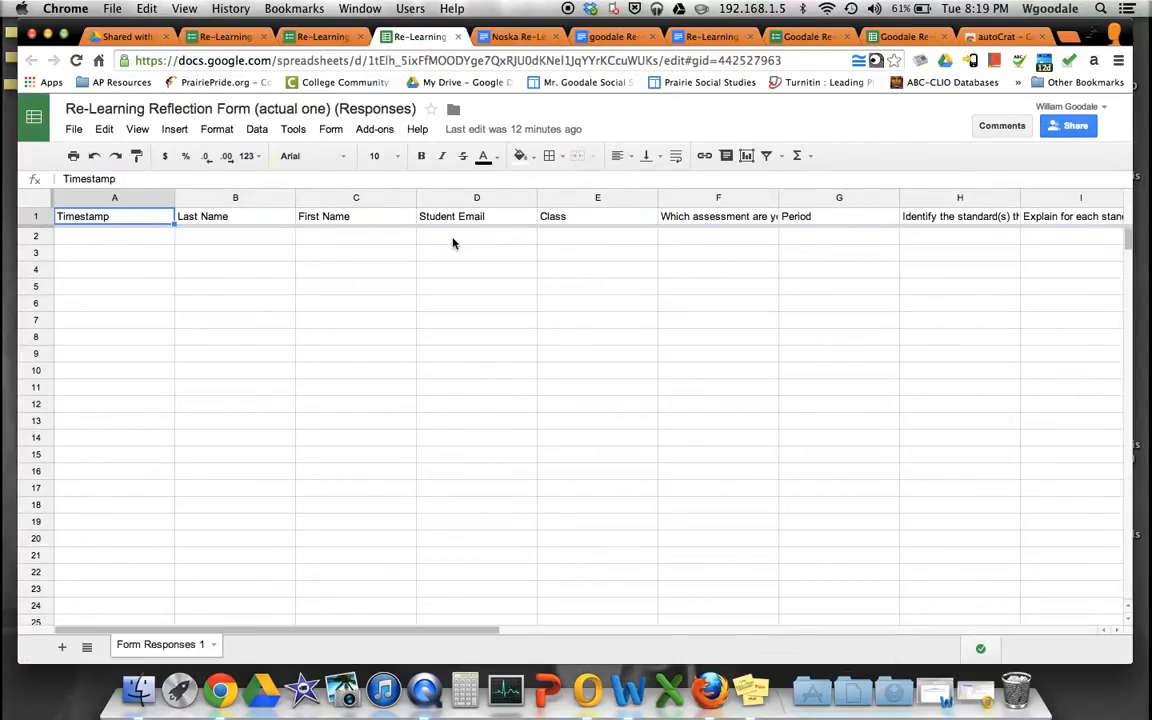
{"action": "scroll", "coordinate": [452, 243], "scroll_direction": "right", "scroll_amount": 10}
{"action": "scroll", "coordinate": [452, 243], "scroll_direction": "left", "scroll_amount": 10}
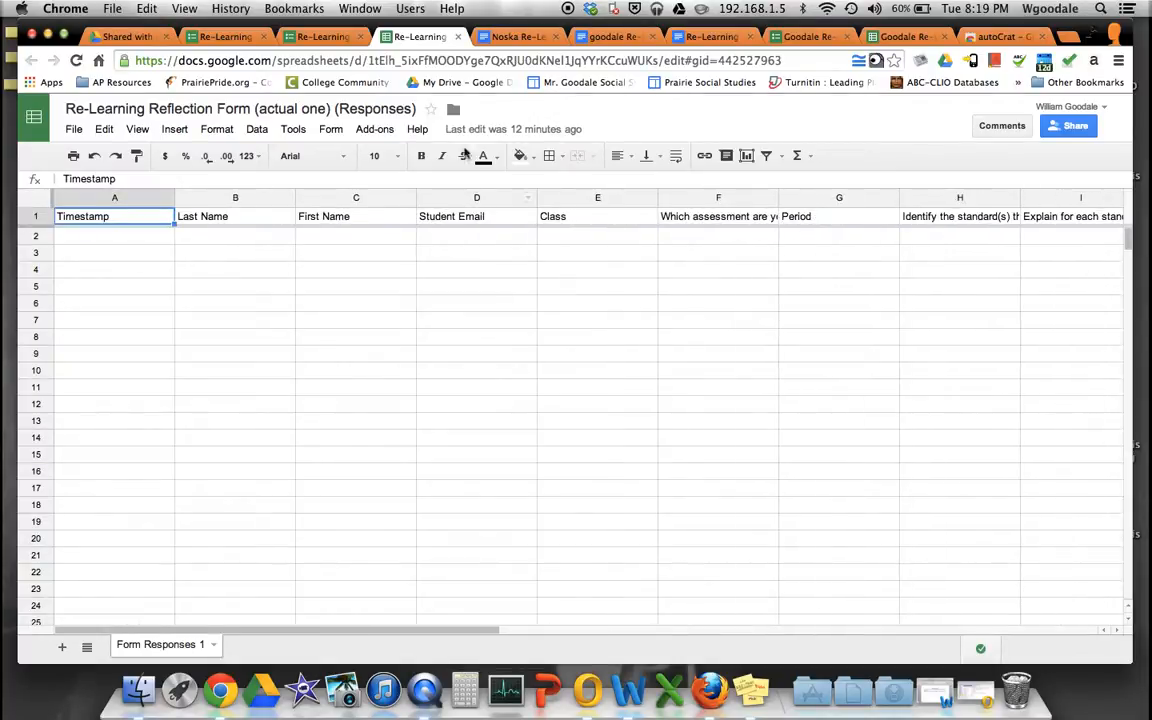
- Launch autoCrat from the Add-ons menu and start a new merge job
{"action": "left_click", "coordinate": [378, 129]}
{"action": "mouse_move", "coordinate": [390, 157]}
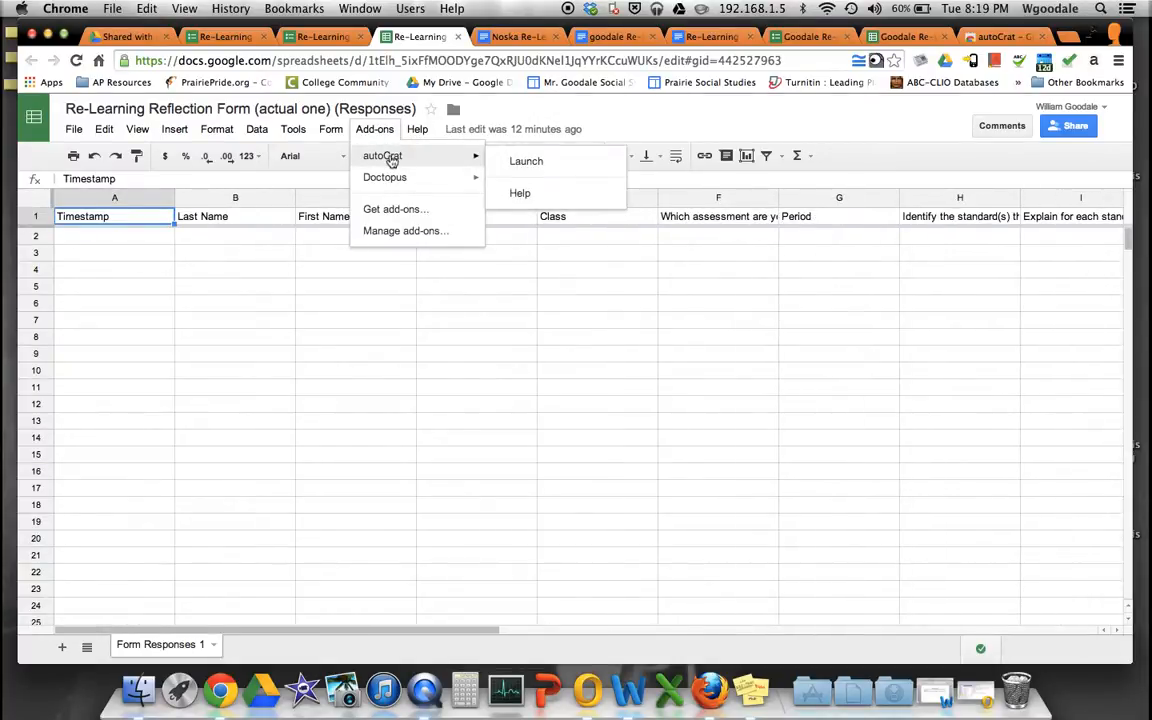
{"action": "left_click", "coordinate": [516, 164]}
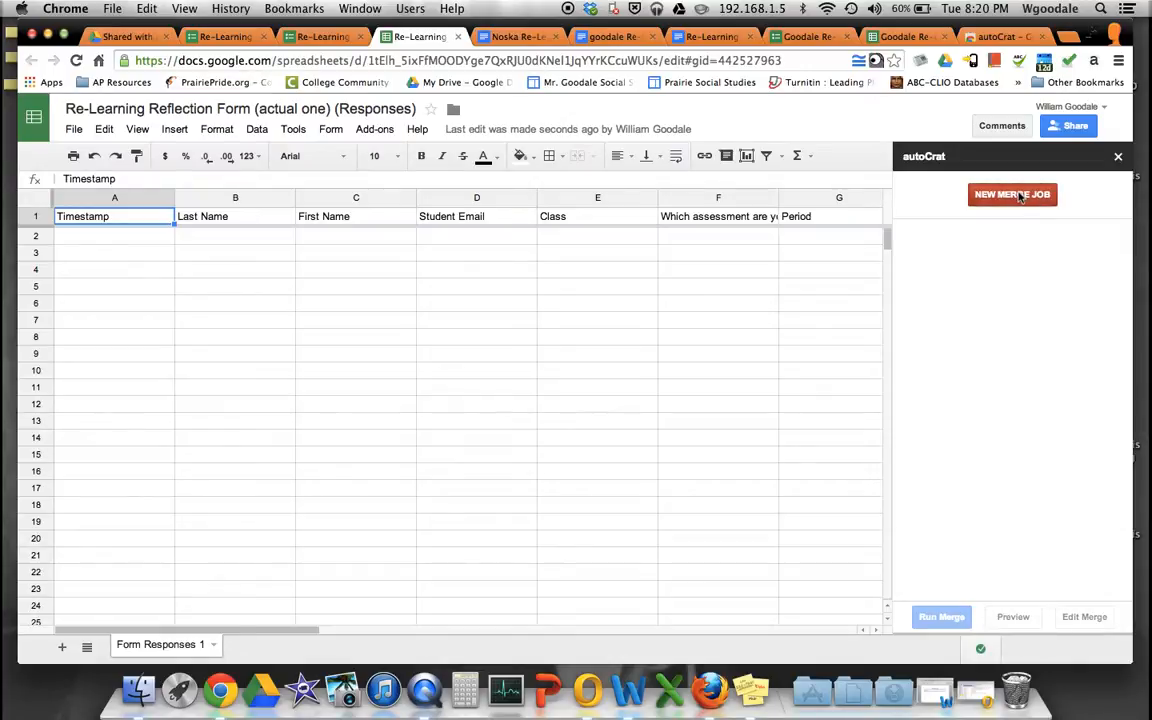
{"action": "left_click", "coordinate": [1014, 195]}
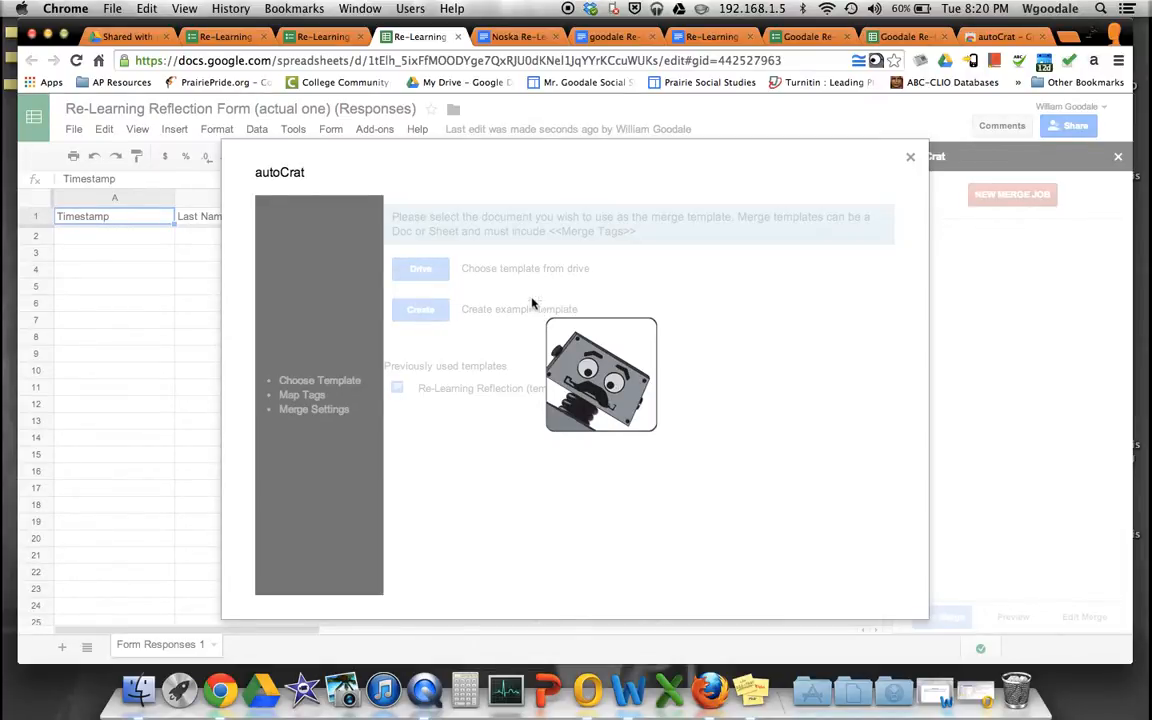
- In the reflection template document, rename the Assignment tag to Assessment
{"action": "left_click", "coordinate": [468, 40]}
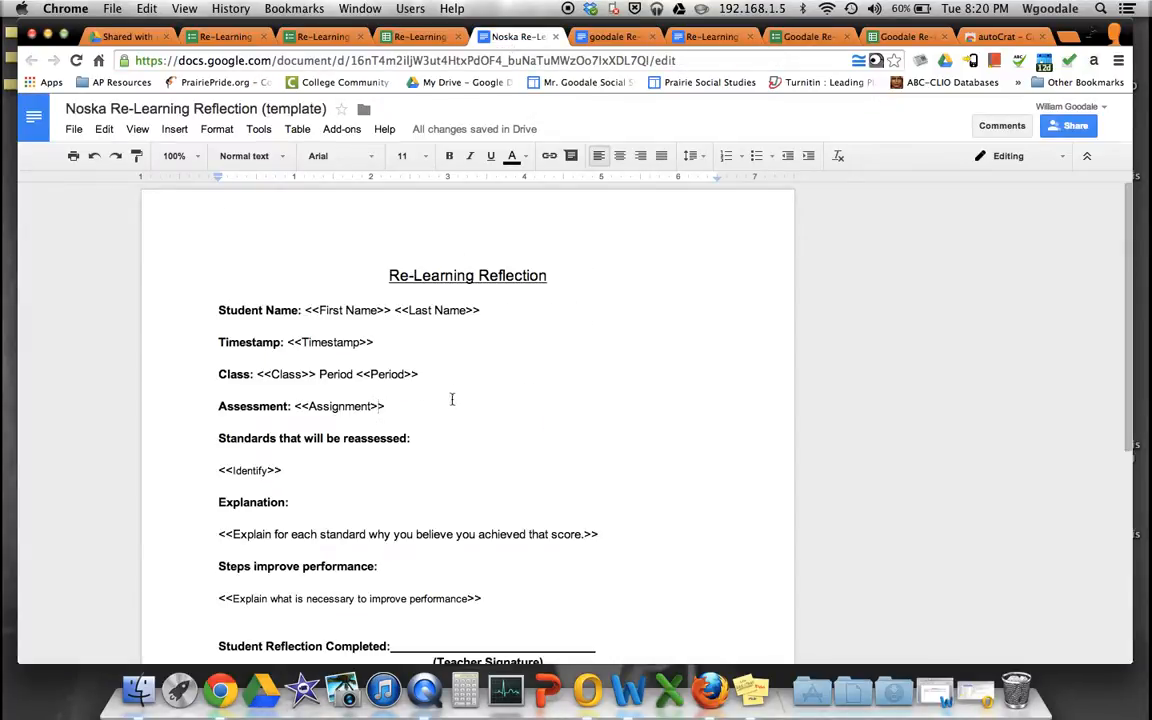
{"action": "scroll", "coordinate": [380, 390], "scroll_direction": "down", "scroll_amount": 1}
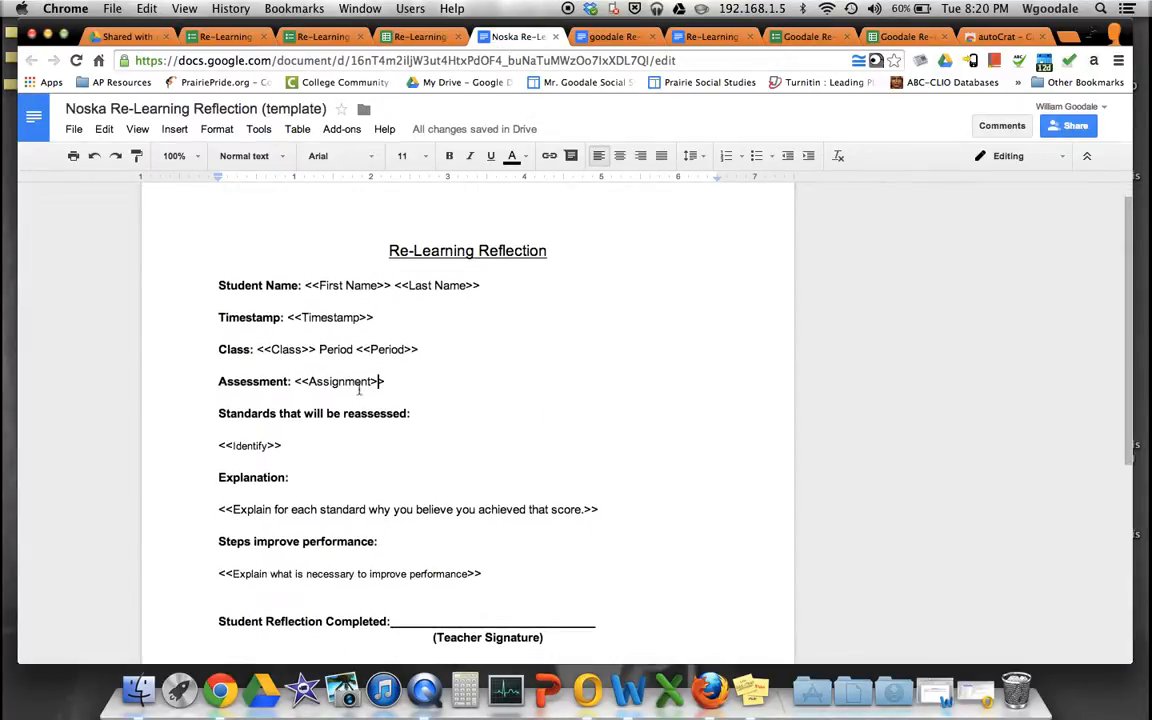
{"action": "left_click_drag", "start_coordinate": [370, 382], "coordinate": [325, 382]}
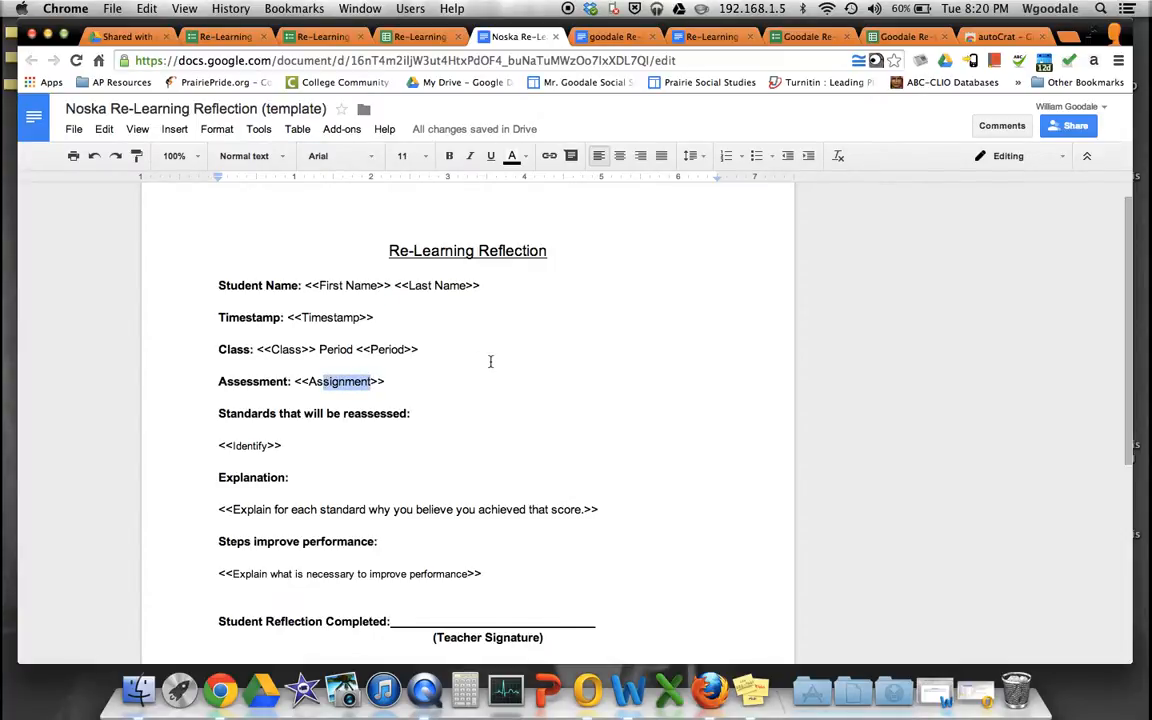
{"action": "type", "text": "sessment"}
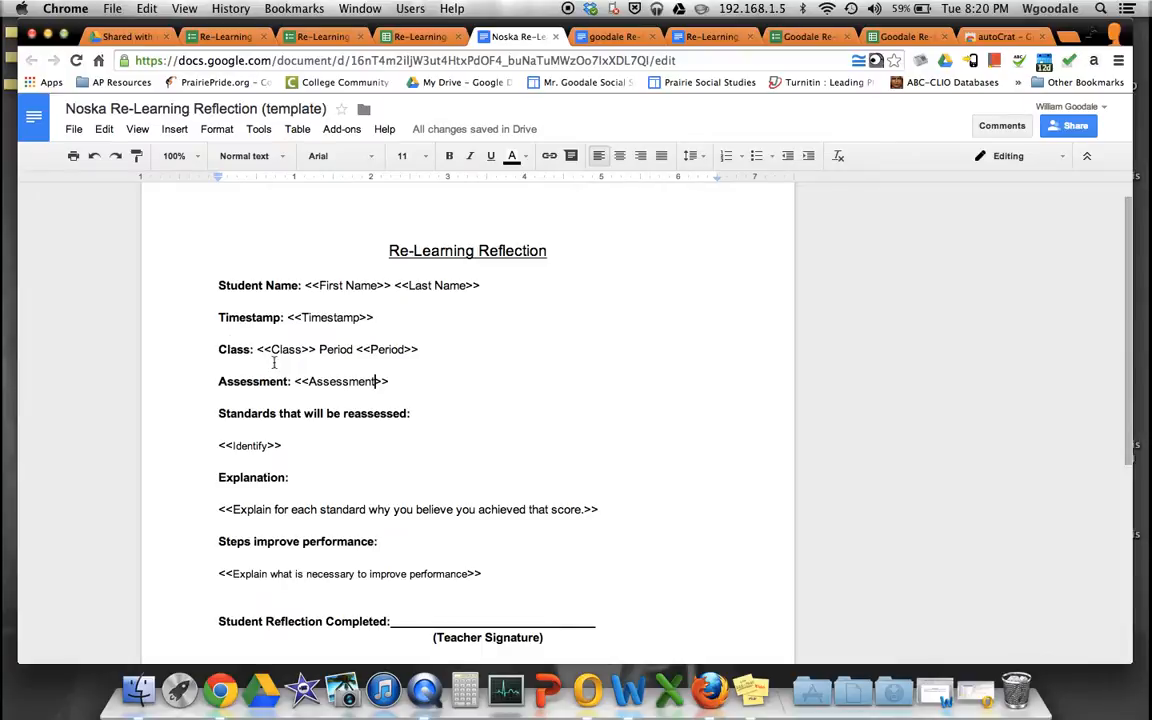
- Check the template's remaining tags, such as First Name, then return to the autoCrat spreadsheet
{"action": "scroll", "coordinate": [273, 363], "scroll_direction": "down", "scroll_amount": 1}
{"action": "scroll", "coordinate": [274, 287], "scroll_direction": "down", "scroll_amount": 1}
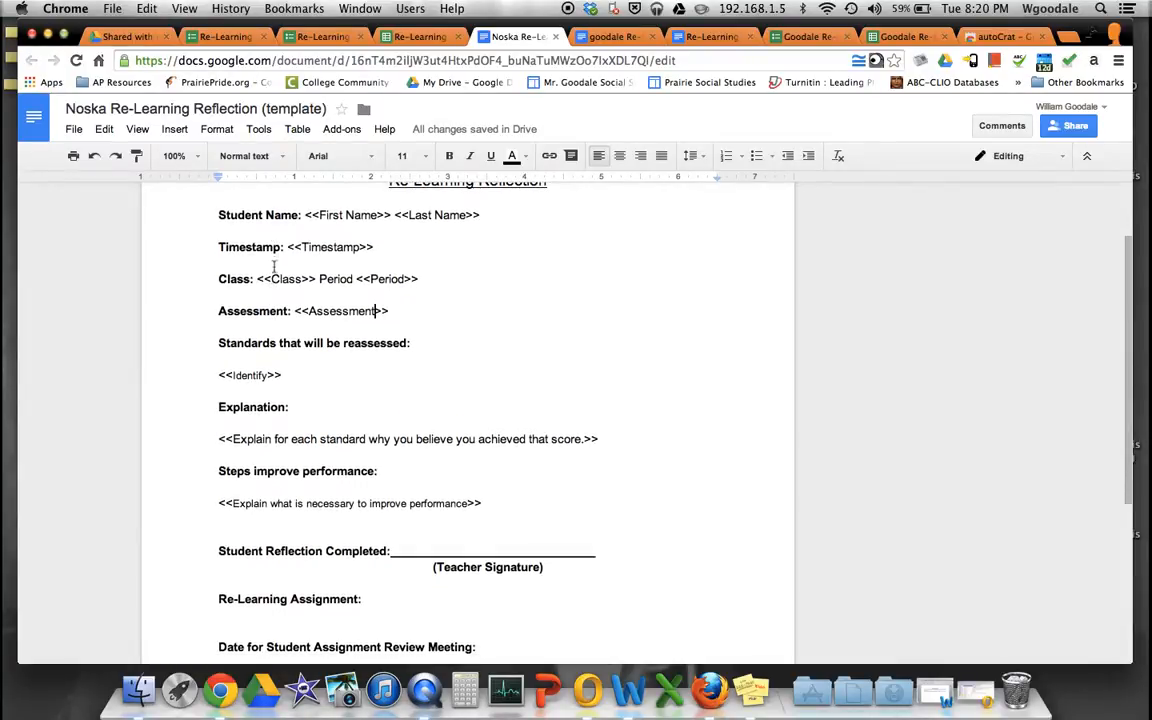
{"action": "scroll", "coordinate": [260, 237], "scroll_direction": "down", "scroll_amount": 6}
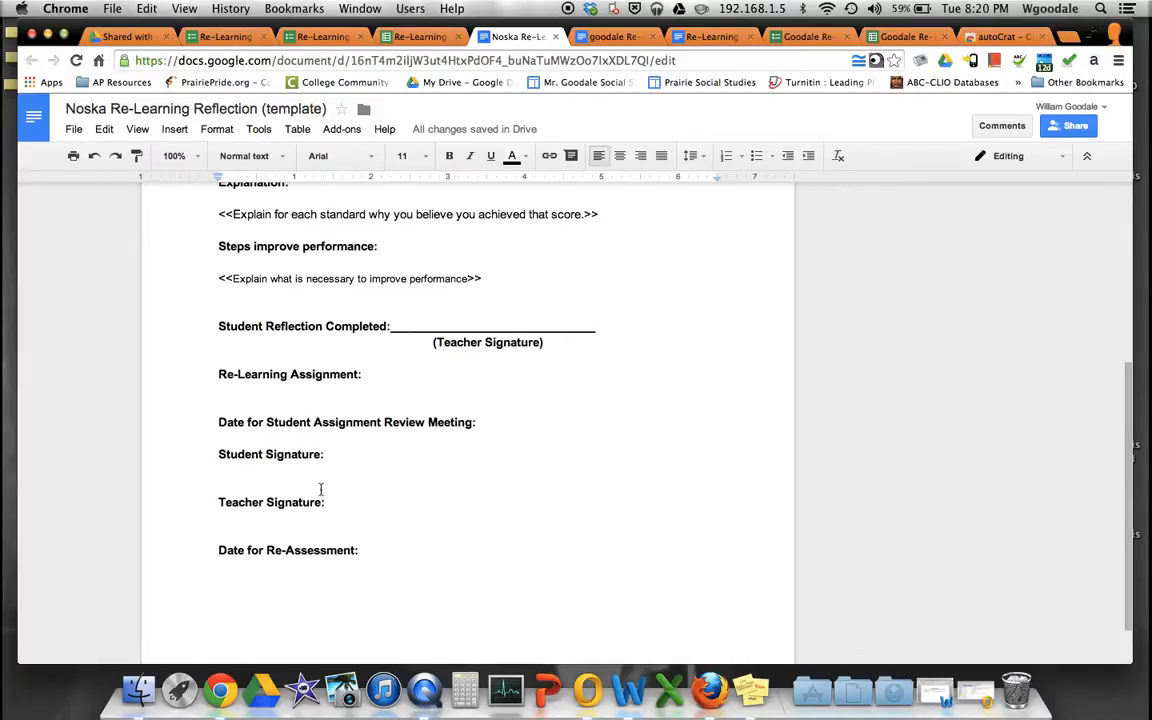
{"action": "scroll", "coordinate": [320, 488], "scroll_direction": "up", "scroll_amount": 8}
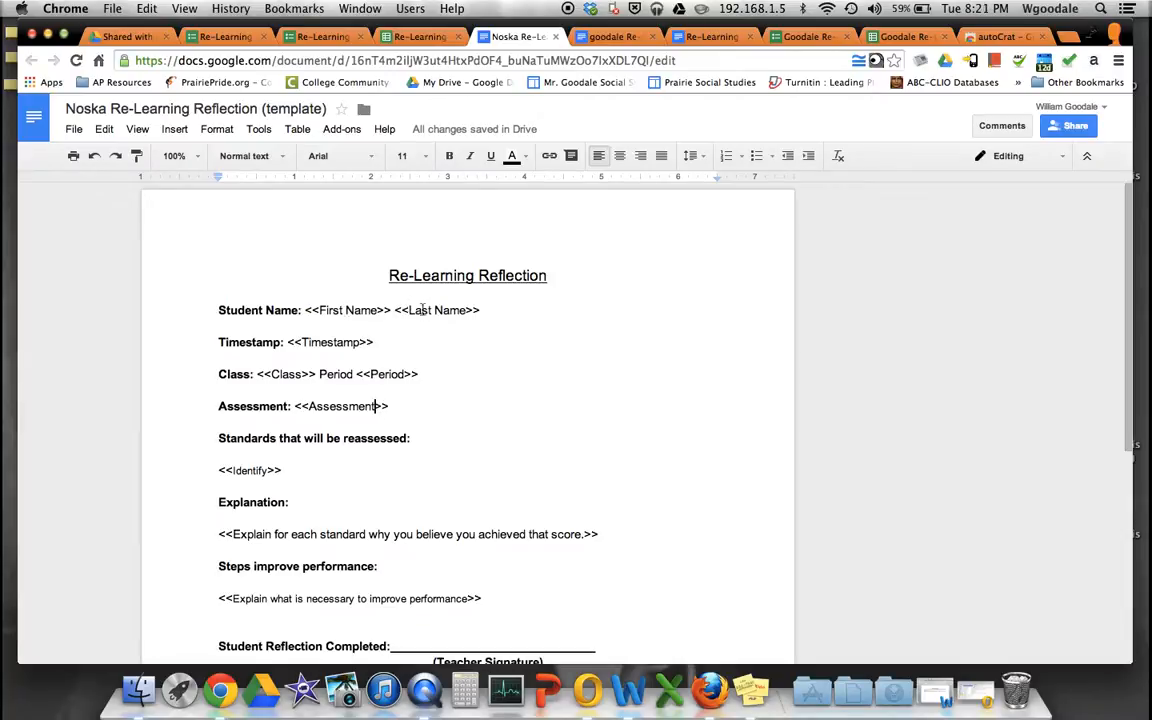
{"action": "left_click_drag", "start_coordinate": [306, 310], "coordinate": [315, 310]}
{"action": "scroll", "coordinate": [324, 360], "scroll_direction": "down", "scroll_amount": 2}
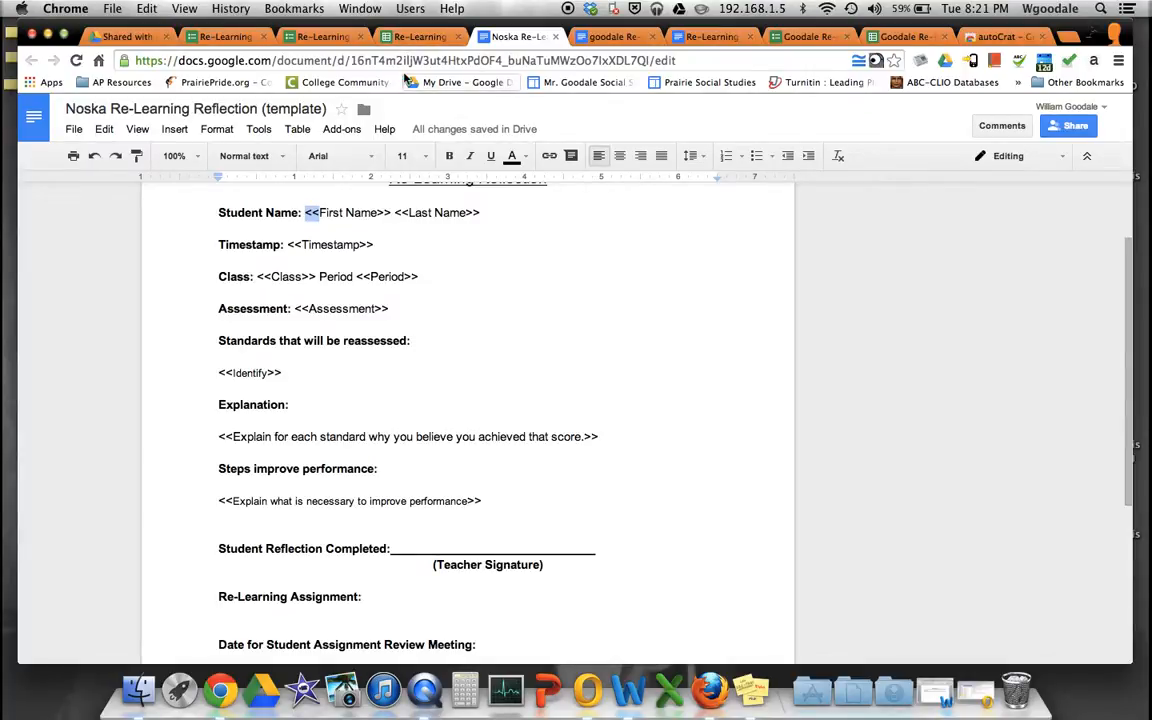
{"action": "scroll", "coordinate": [330, 505], "scroll_direction": "down", "scroll_amount": 2}
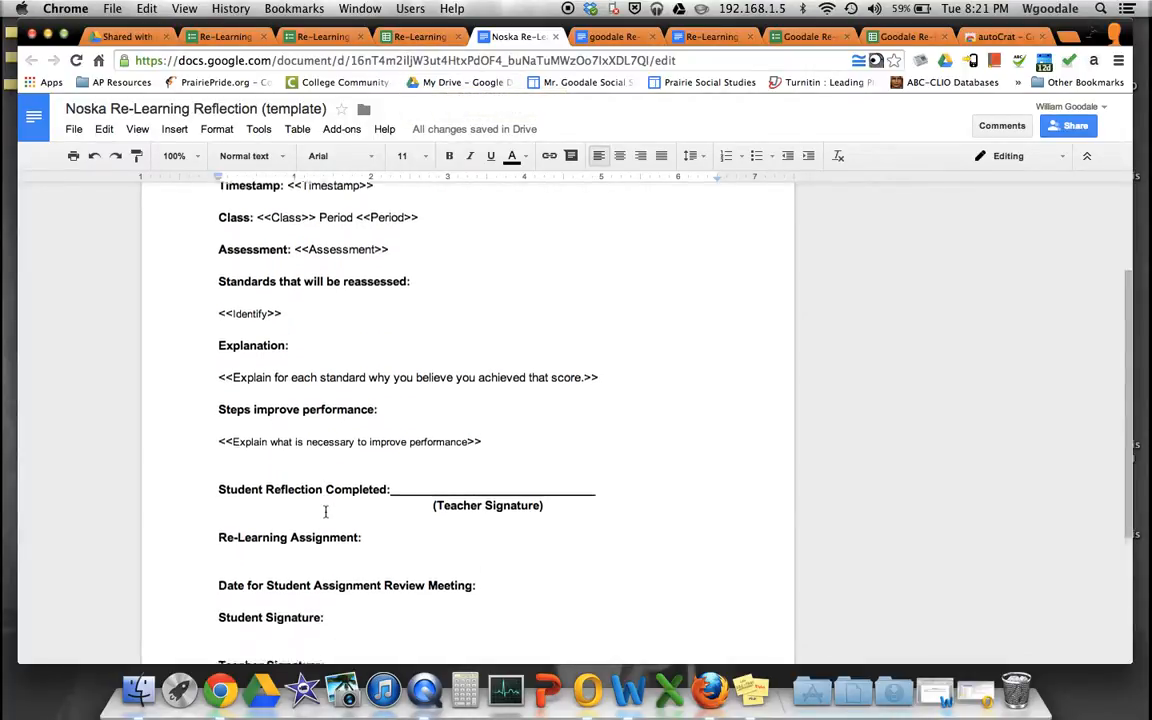
{"action": "scroll", "coordinate": [301, 467], "scroll_direction": "up", "scroll_amount": 3}
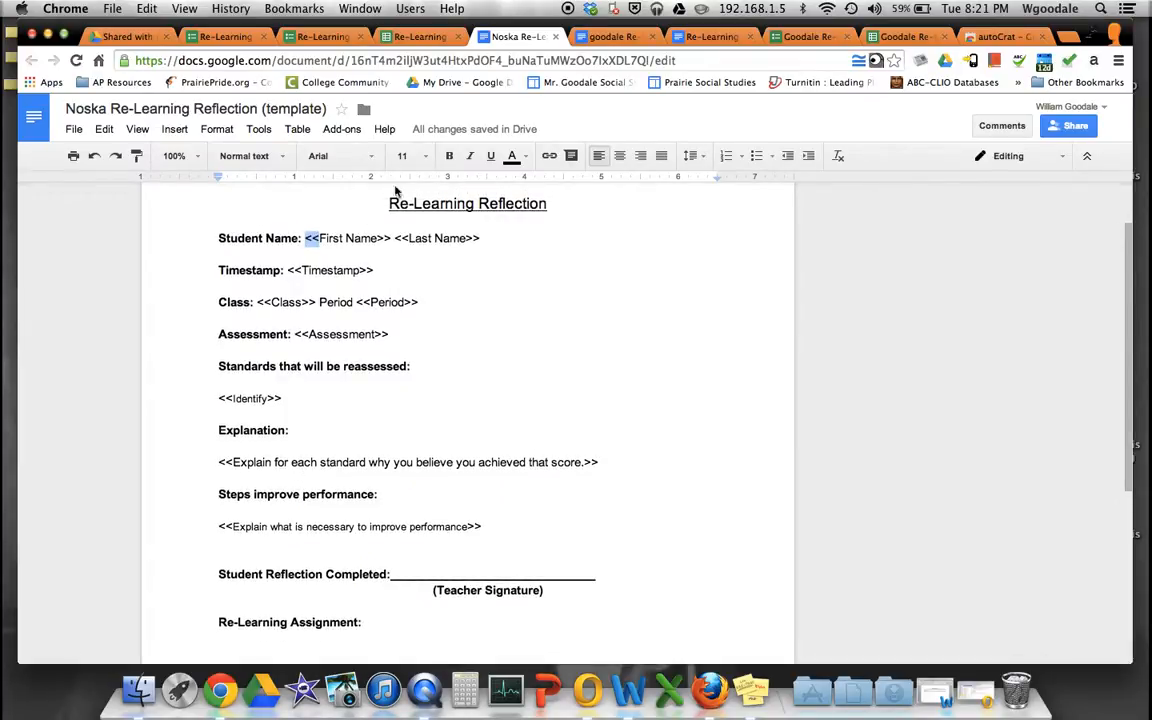
{"action": "scroll", "coordinate": [307, 500], "scroll_direction": "down", "scroll_amount": 5}
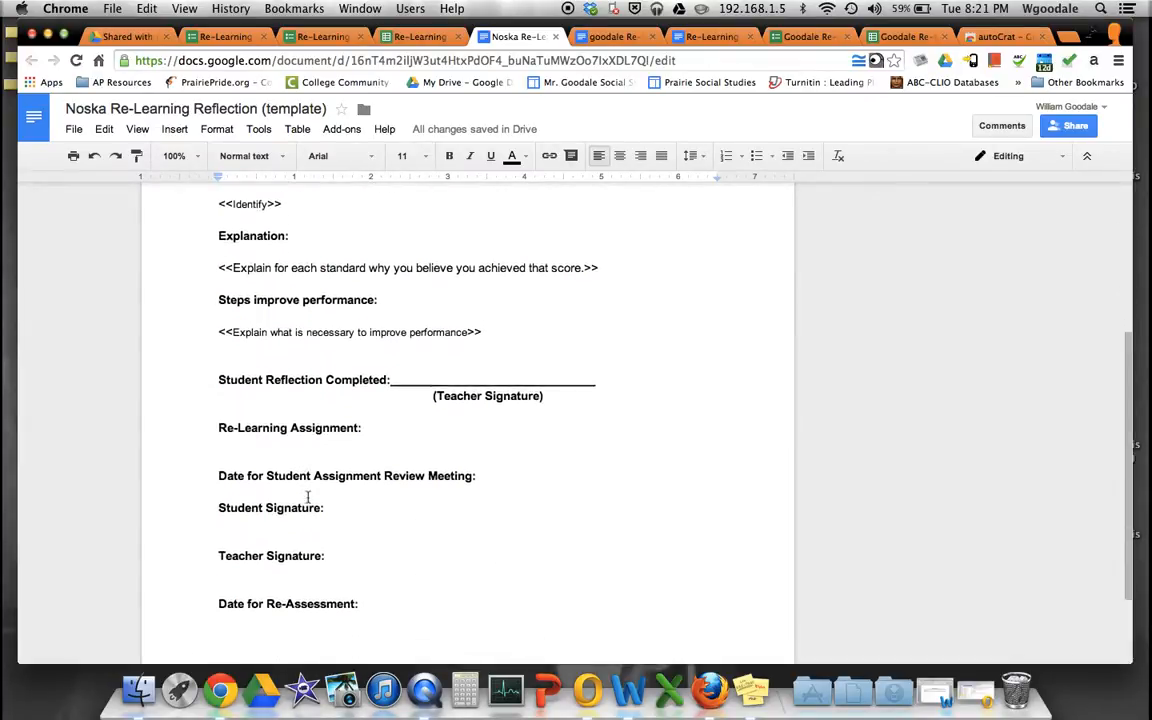
{"action": "scroll", "coordinate": [307, 500], "scroll_direction": "up", "scroll_amount": 5}
{"action": "left_click", "coordinate": [420, 36]}
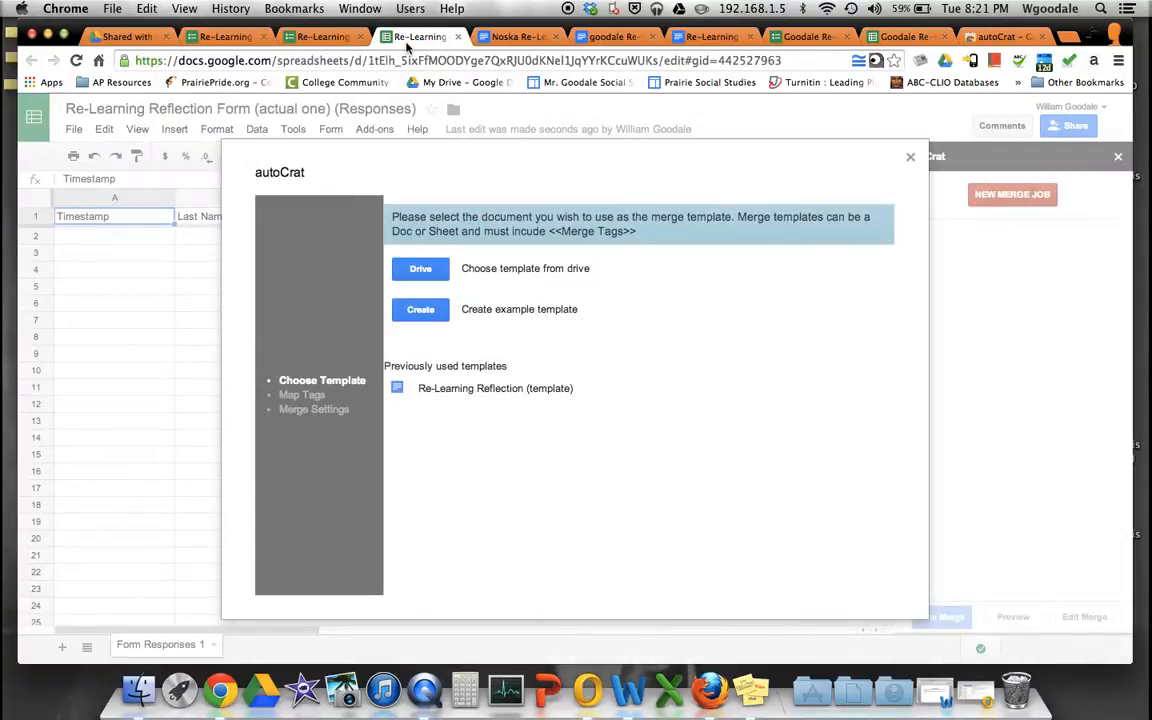
- Choose the Noska Re-Learning Reflection document from Drive as the merge template
{"action": "left_click", "coordinate": [419, 270]}
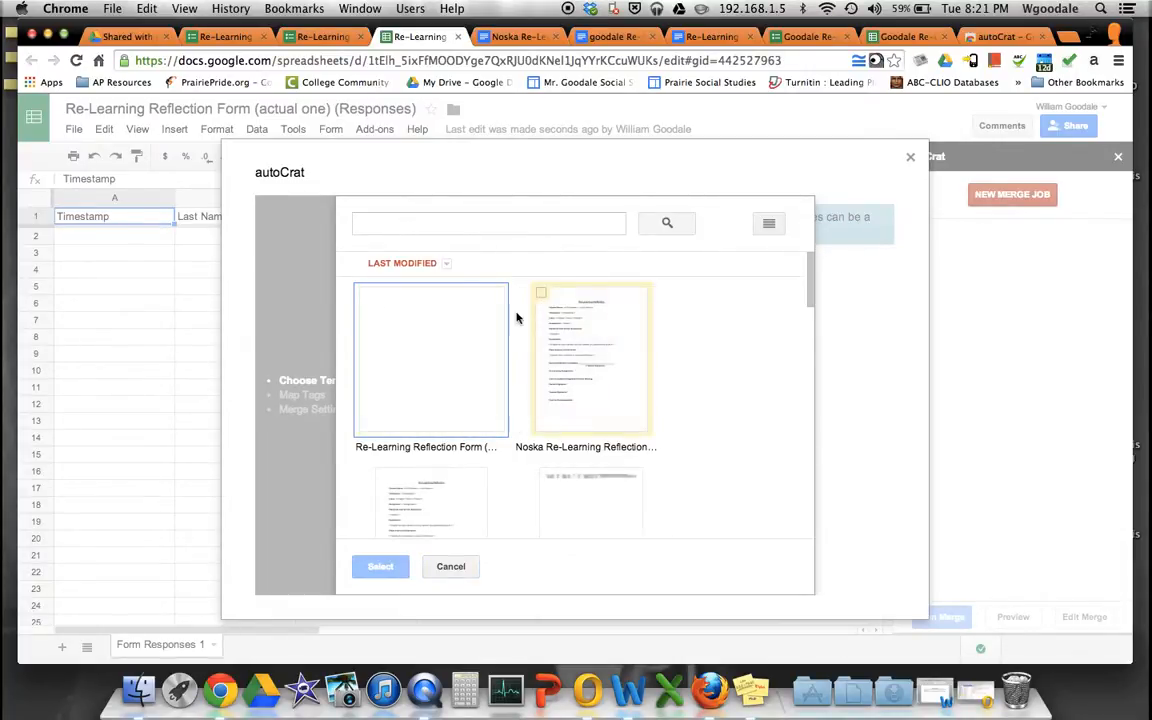
{"action": "left_click", "coordinate": [541, 293]}
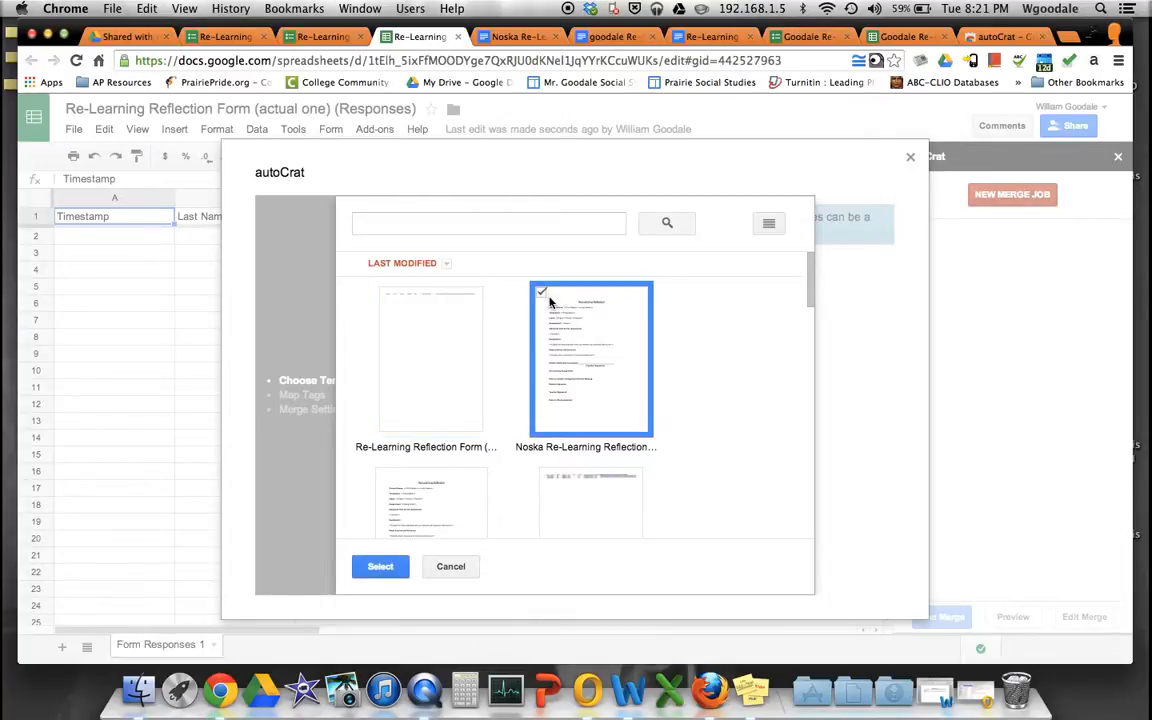
{"action": "left_click", "coordinate": [380, 568]}
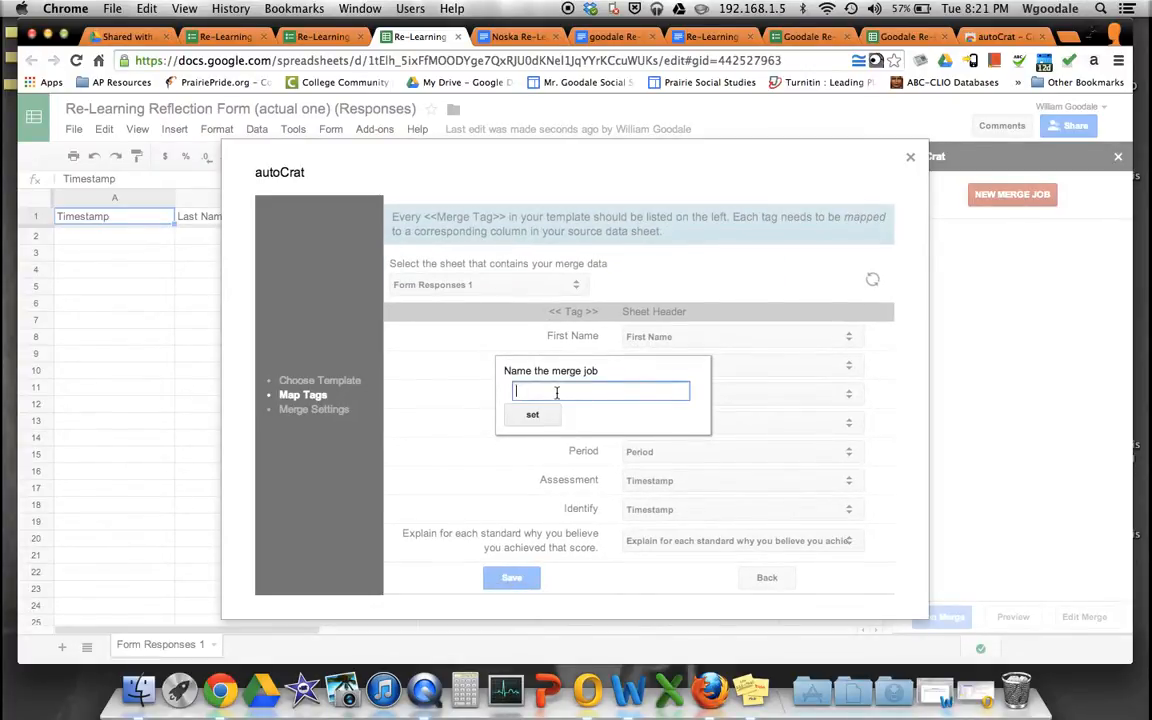
- Name the merge job 'Noska Re-learning reflection' and save the name
{"action": "type", "text": "ka Re-learning reflection"}
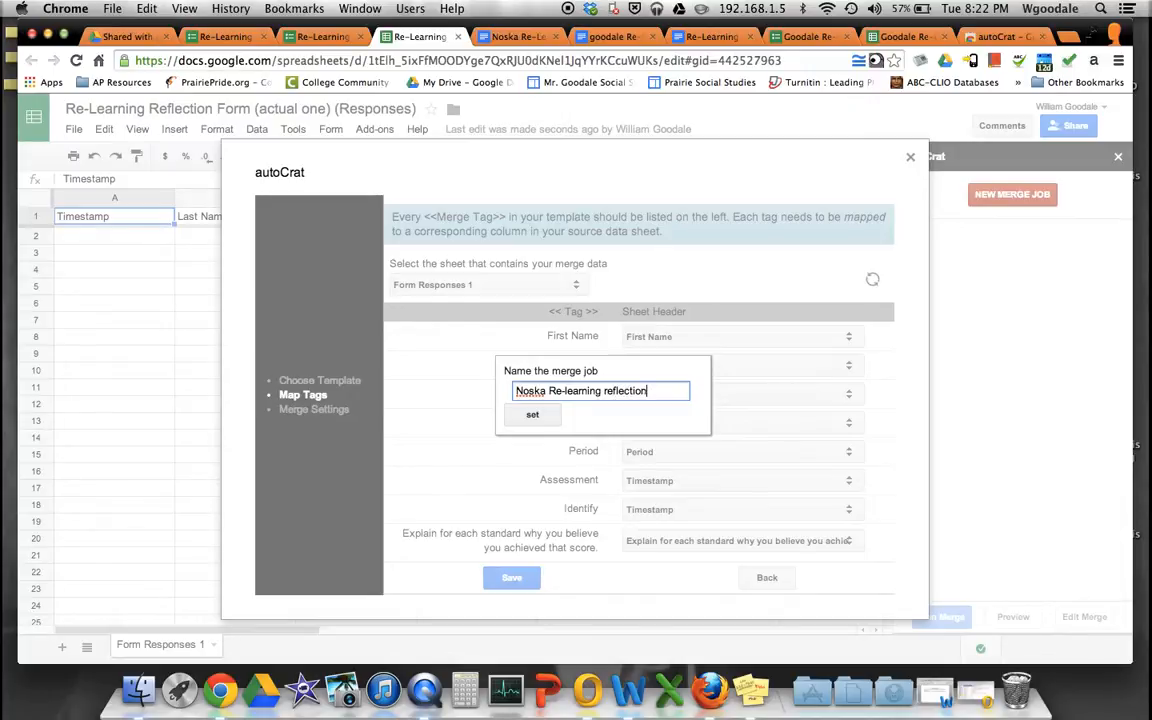
{"action": "left_click", "coordinate": [535, 415]}
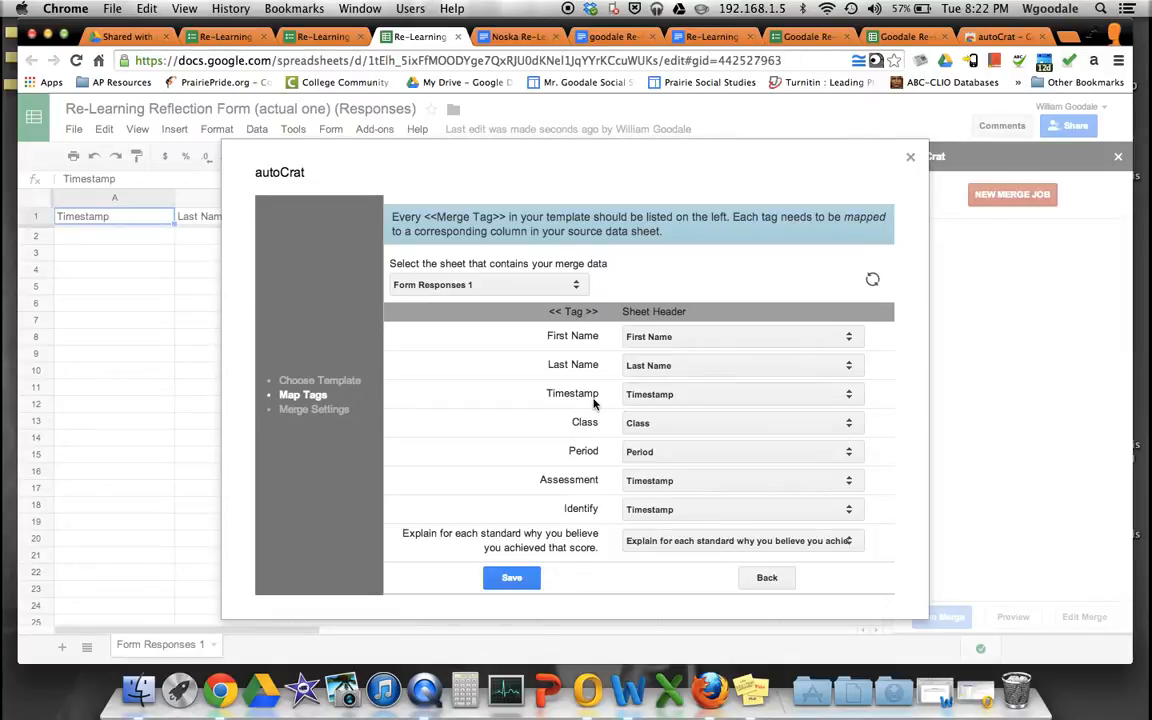
{"action": "scroll", "coordinate": [600, 402], "scroll_direction": "down", "scroll_amount": 1}
- Map the Assessment, Identify and improvement-explanation tags to their reassessment, standards and improvement question columns
{"action": "left_click", "coordinate": [627, 443]}
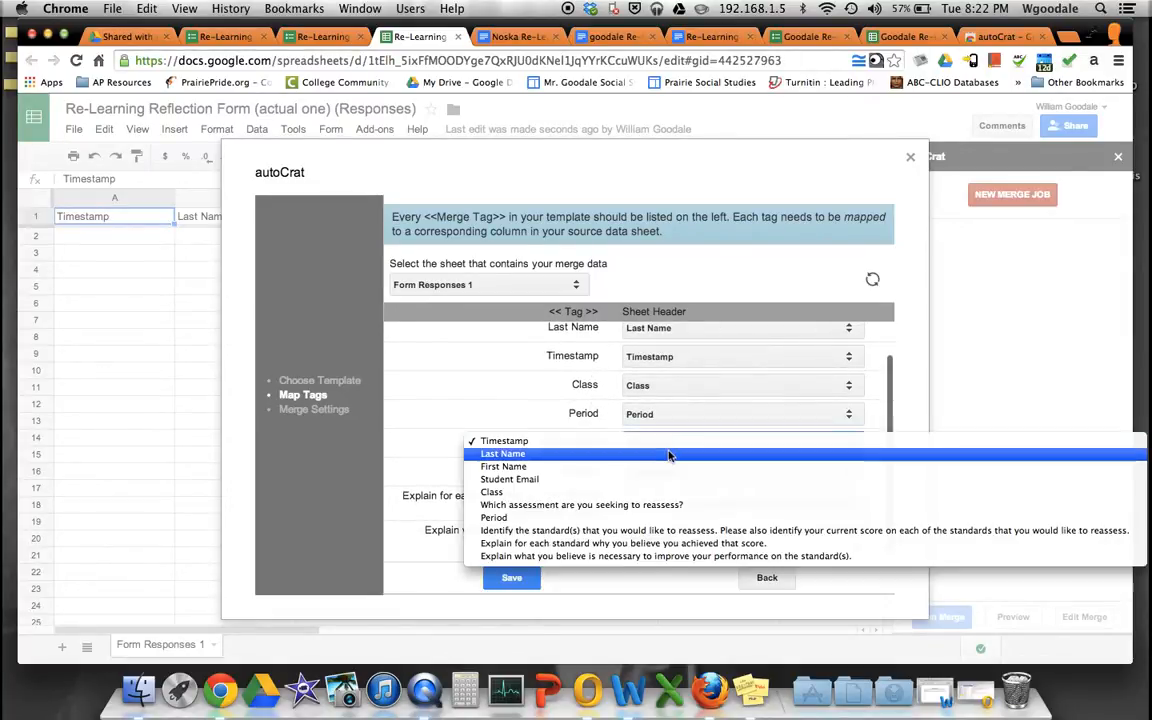
{"action": "left_click", "coordinate": [622, 506]}
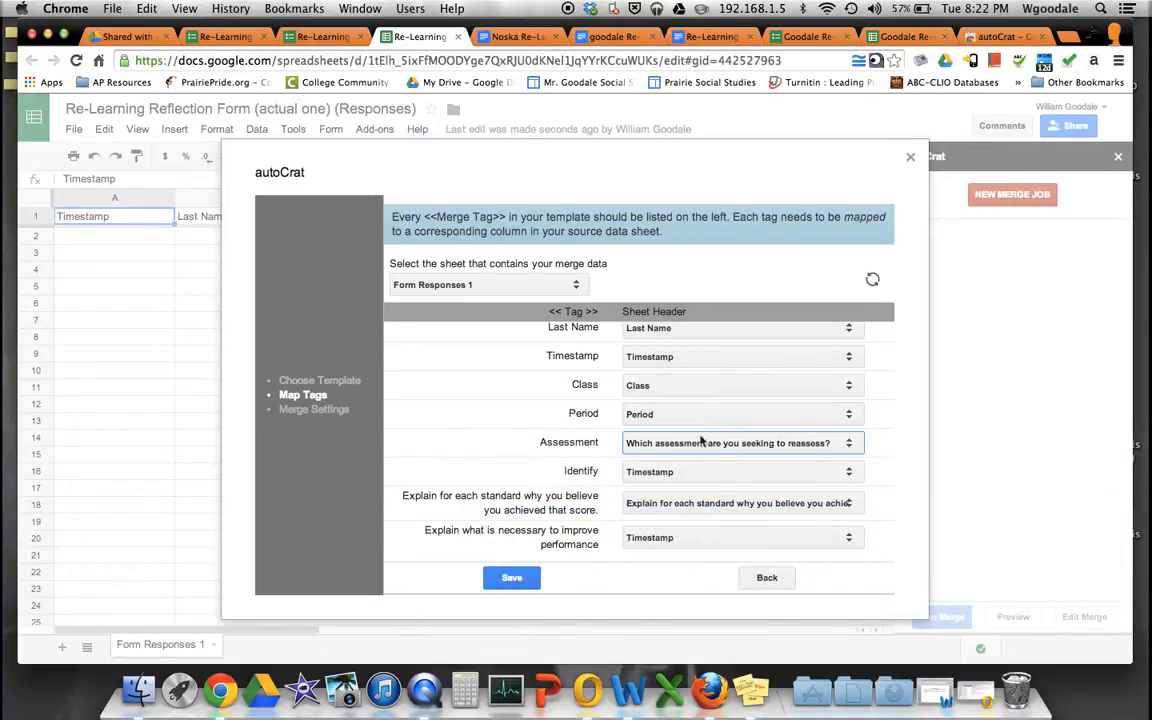
{"action": "left_click", "coordinate": [640, 471]}
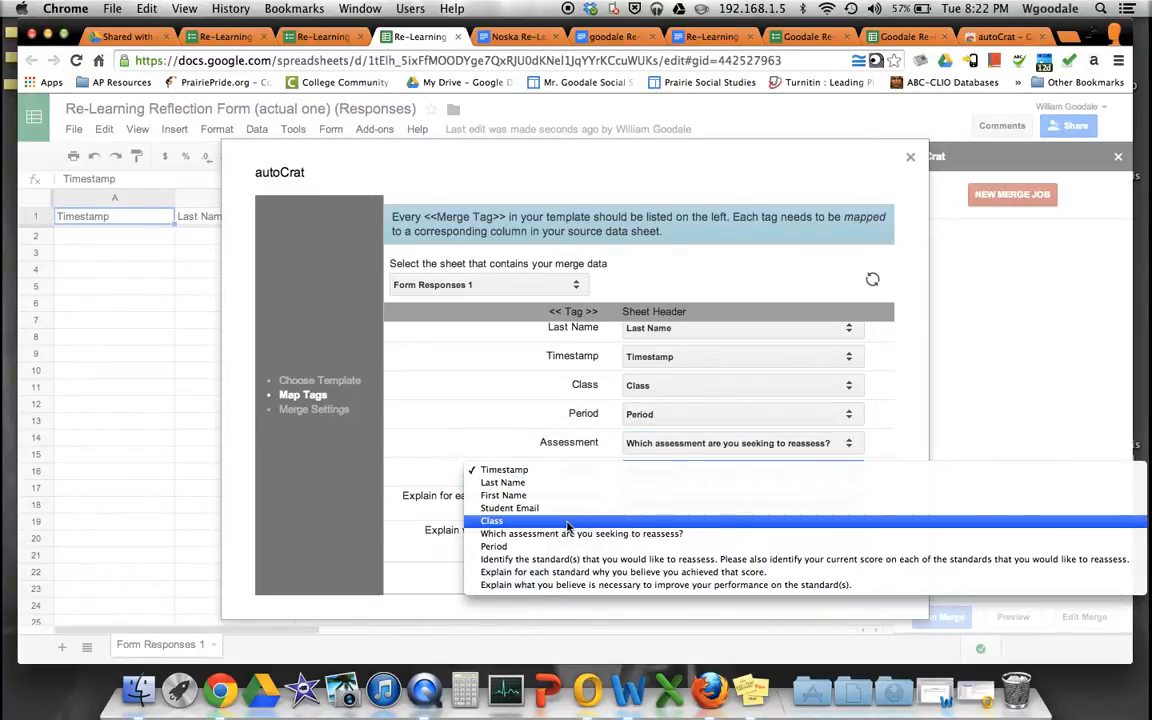
{"action": "left_click", "coordinate": [545, 559]}
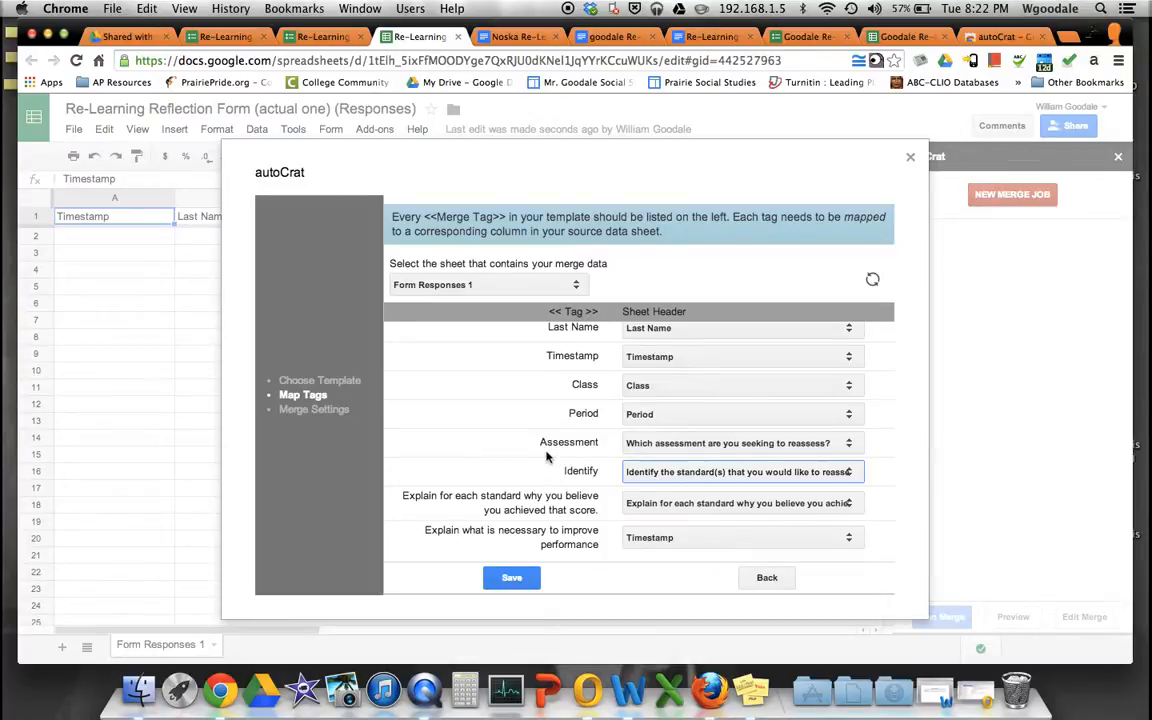
{"action": "left_click", "coordinate": [632, 537]}
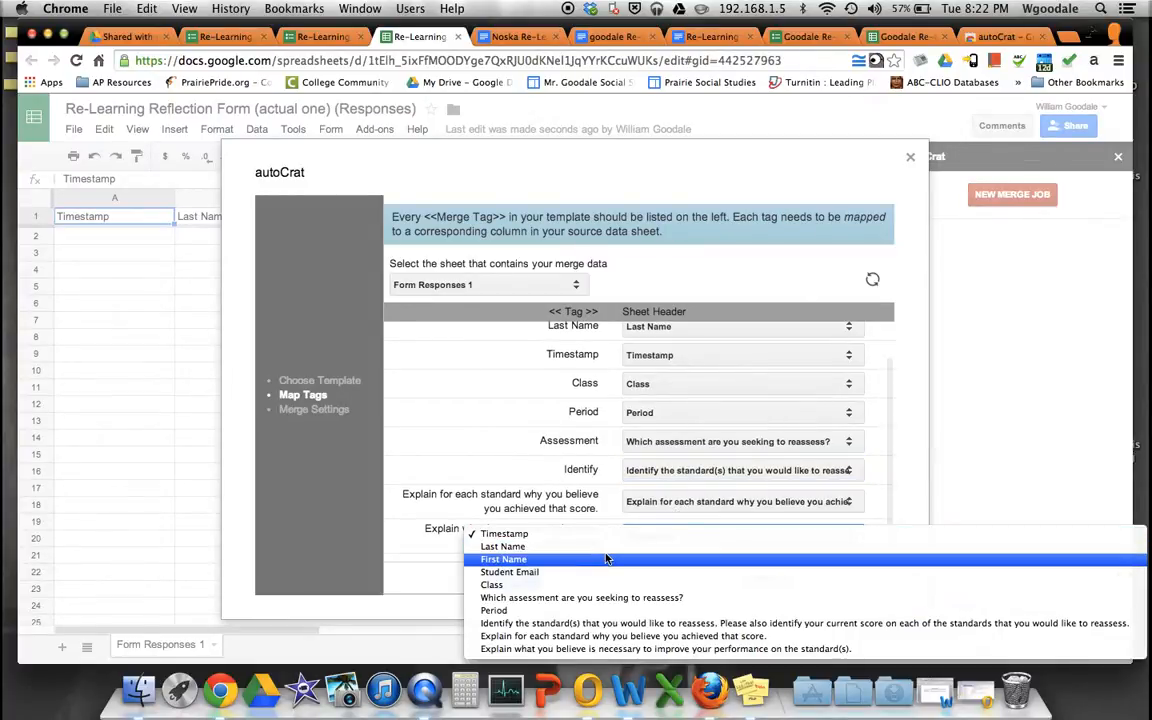
{"action": "left_click", "coordinate": [571, 578]}
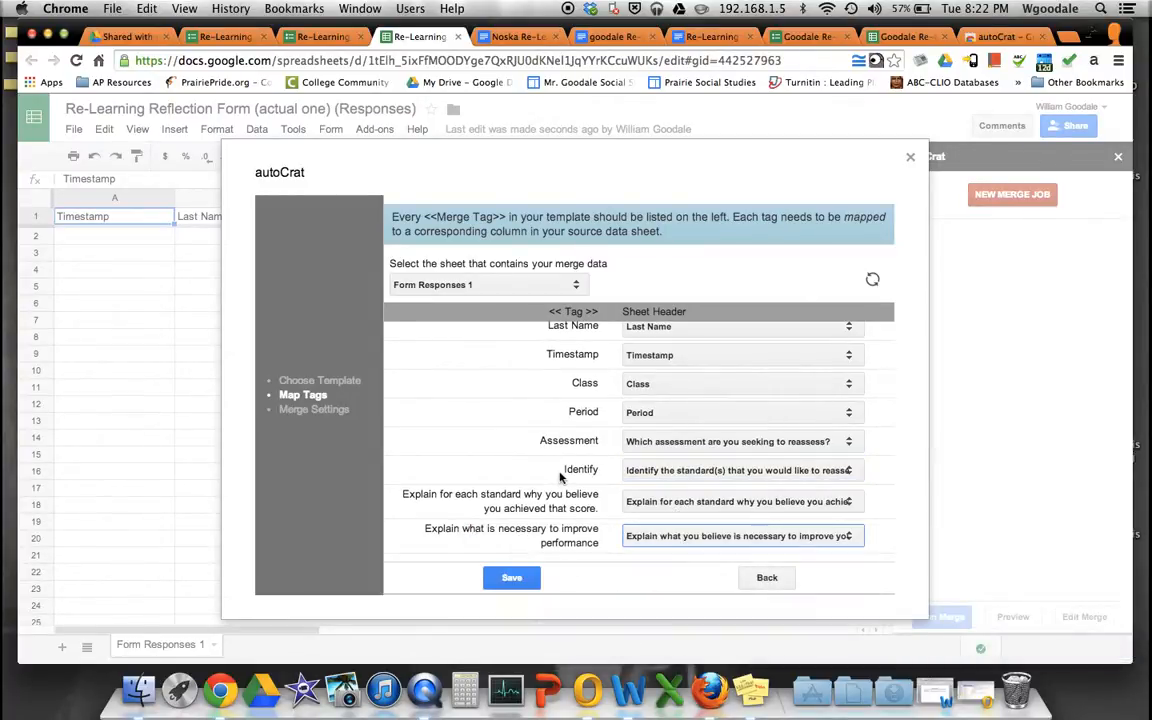
{"action": "scroll", "coordinate": [560, 480], "scroll_direction": "up", "scroll_amount": 2}
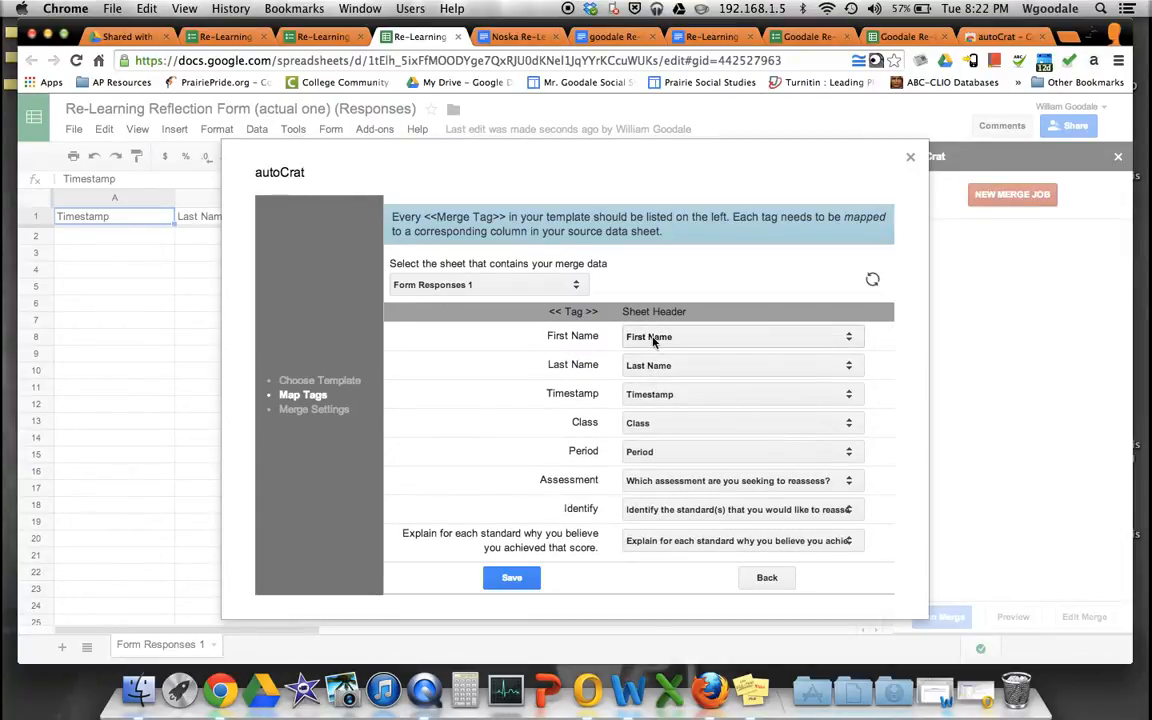
{"action": "scroll", "coordinate": [655, 336], "scroll_direction": "down", "scroll_amount": 2}
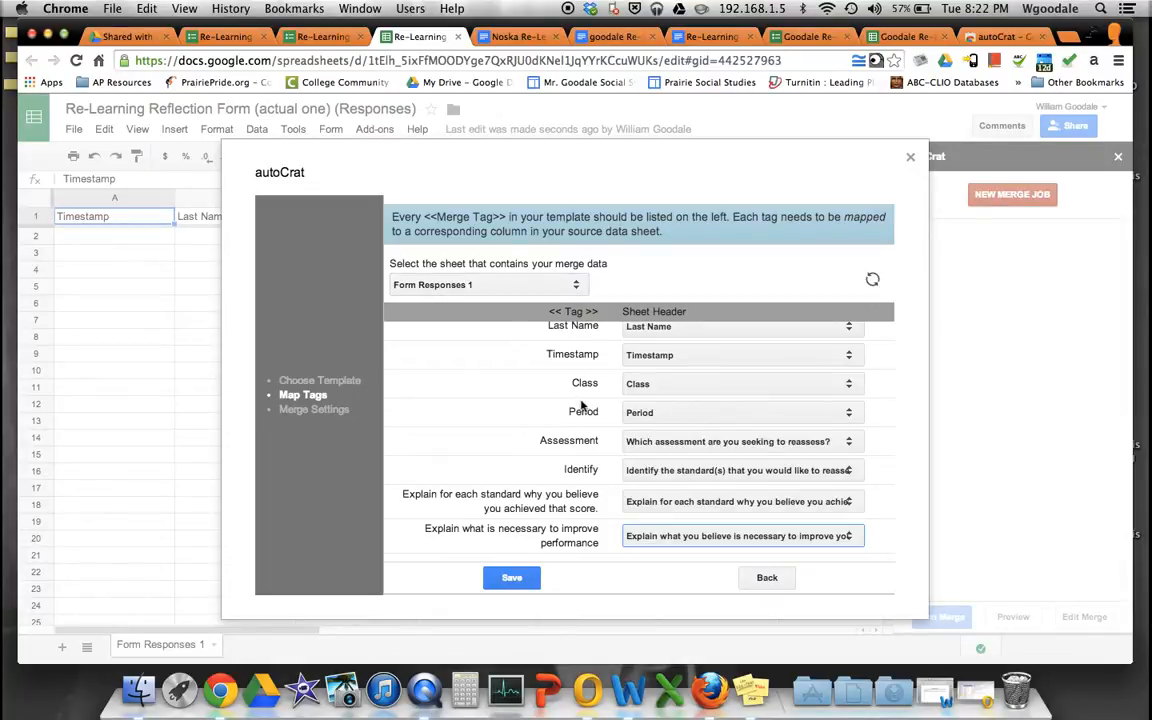
{"action": "scroll", "coordinate": [637, 476], "scroll_direction": "up", "scroll_amount": 2}
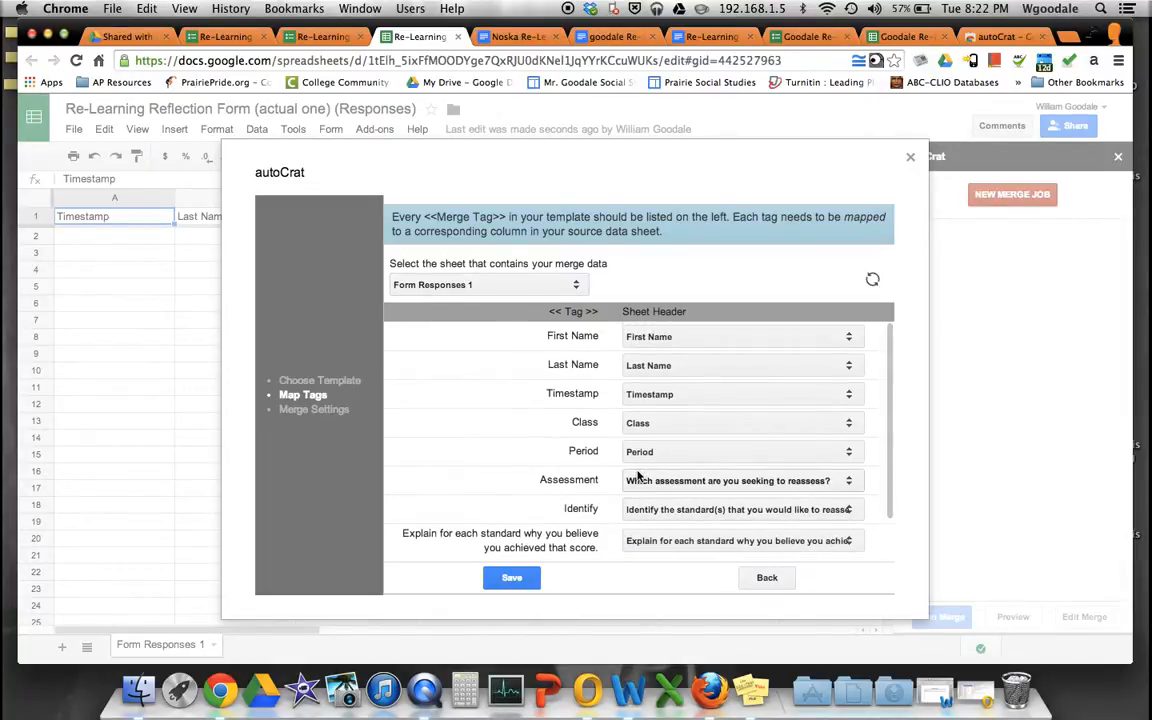
- Save the tag mapping and set file naming to '$lastName, $firstName Re-learning Reflection for $whichAssessmentAreYo'
{"action": "left_click", "coordinate": [522, 578]}
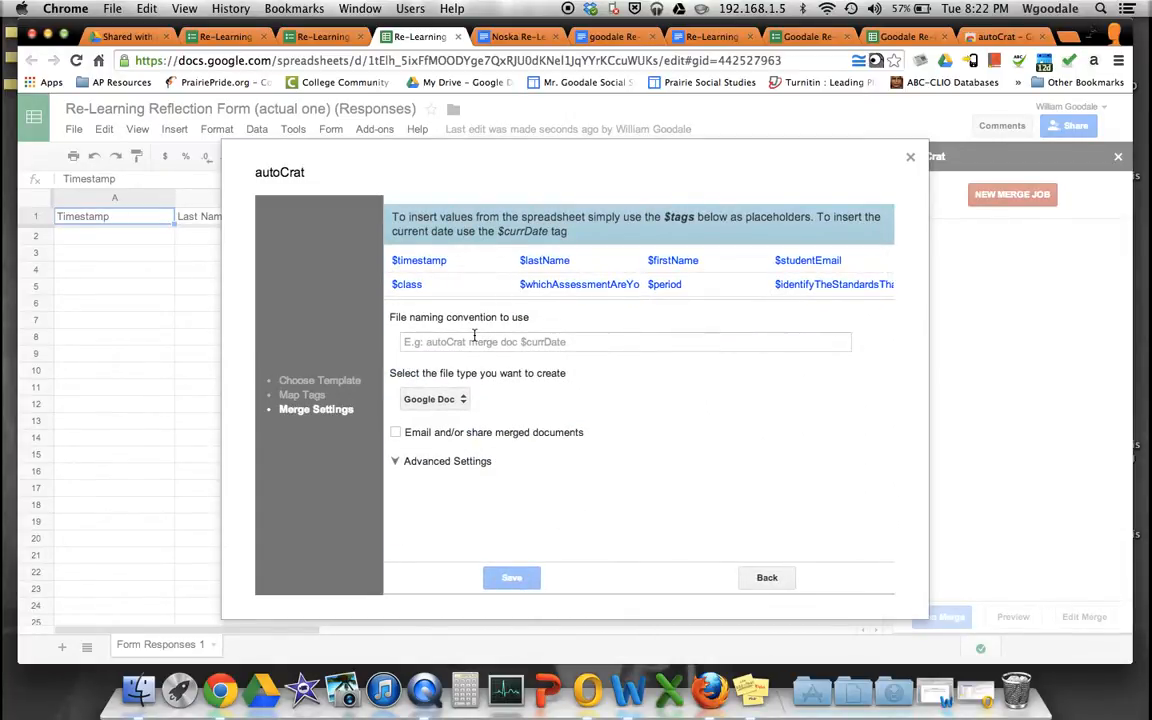
{"action": "left_click", "coordinate": [474, 336]}
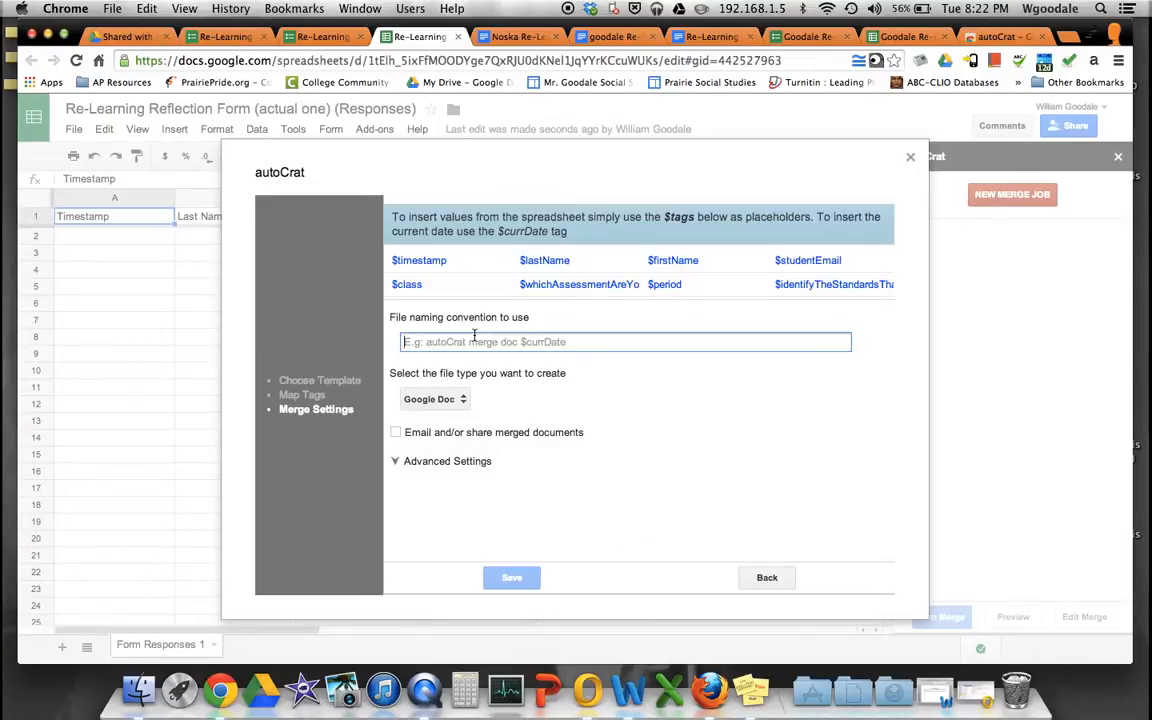
{"action": "type", "text": "$"}
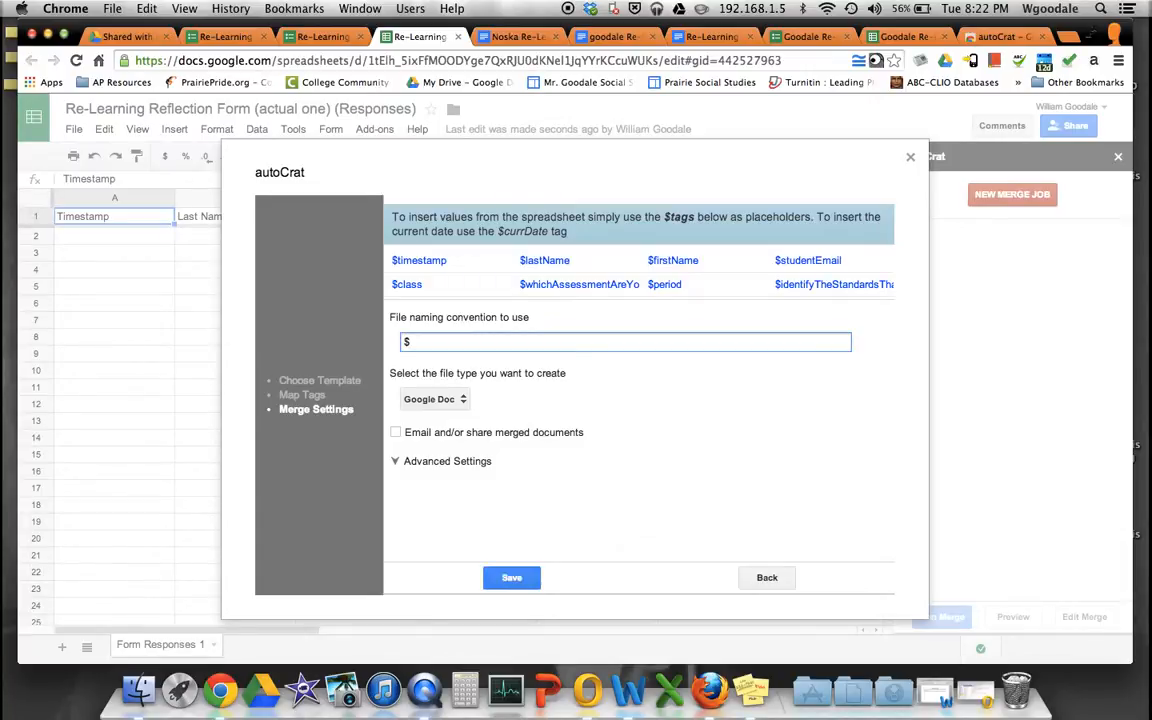
{"action": "type", "text": "lastName"}
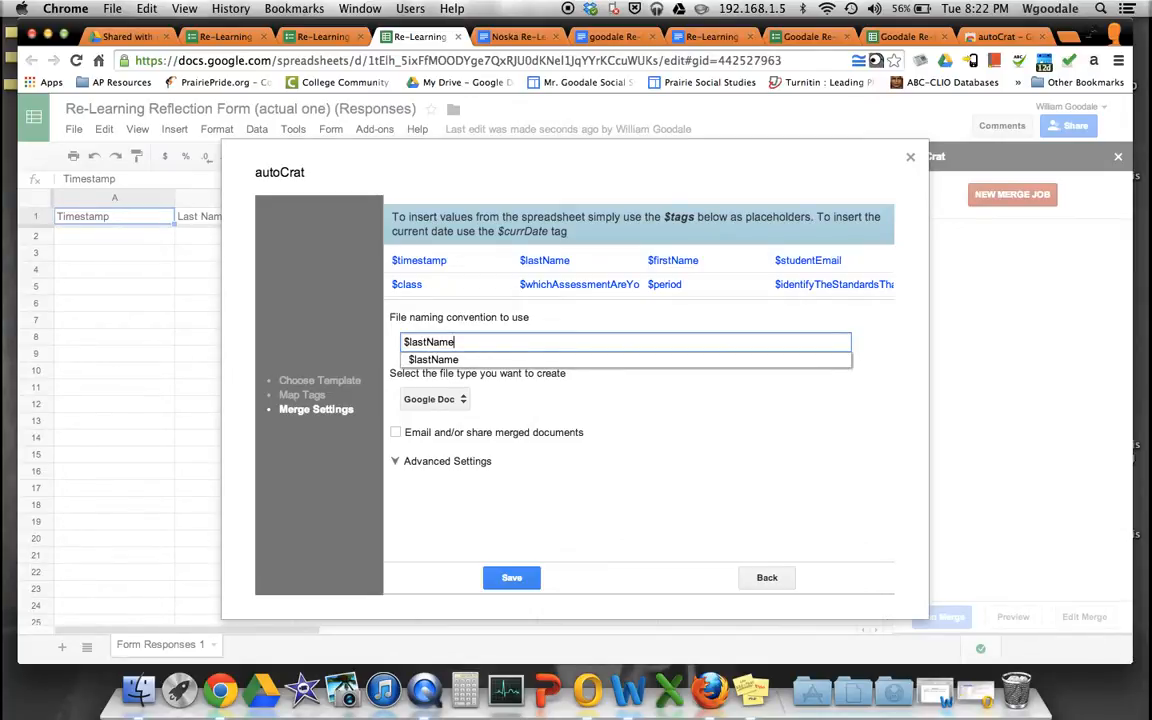
{"action": "type", "text": ", "}
{"action": "type", "text": "Fi"}
{"action": "key", "text": "BackSpace"}
{"action": "key", "text": "BackSpace"}
{"action": "type", "text": "$"}
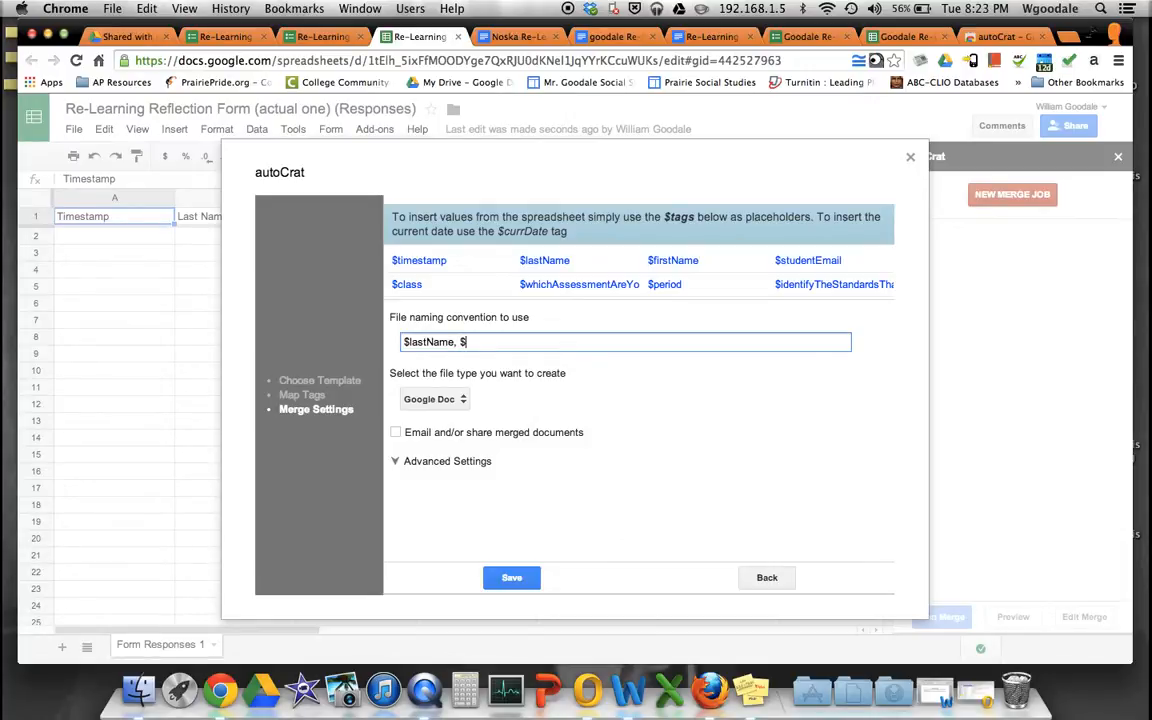
{"action": "type", "text": "firstName"}
{"action": "type", "text": "Re-learning Reflection for $which"}
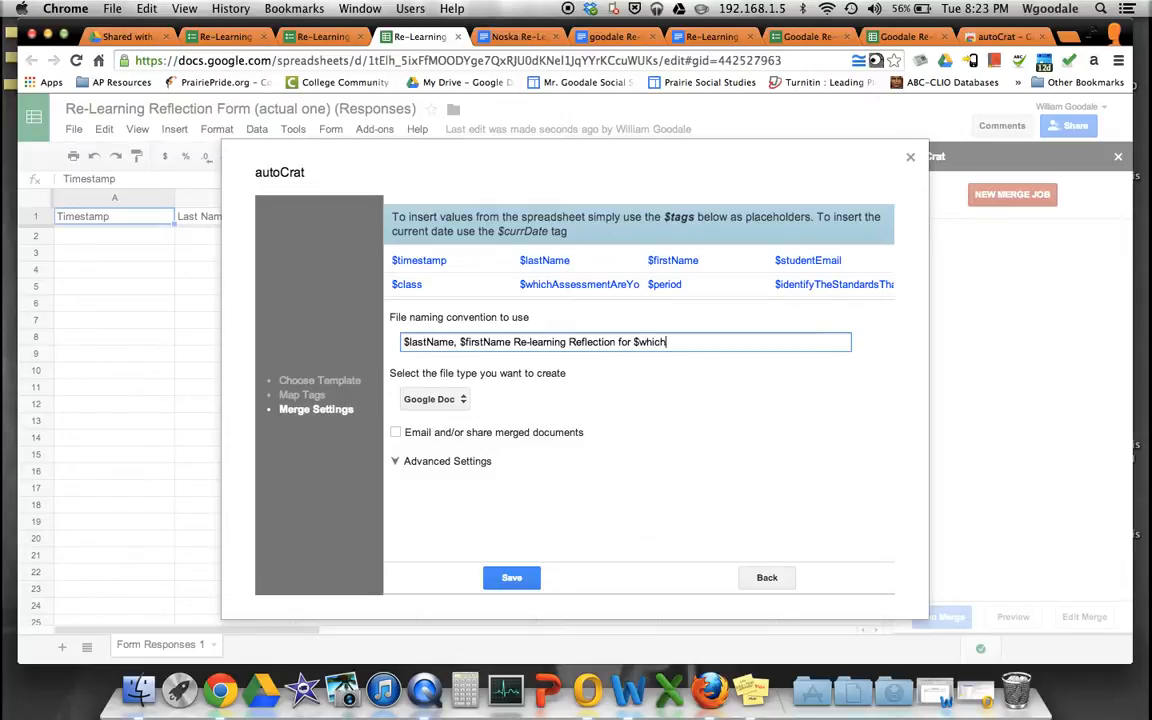
{"action": "type", "text": "AssessmentAreYo"}
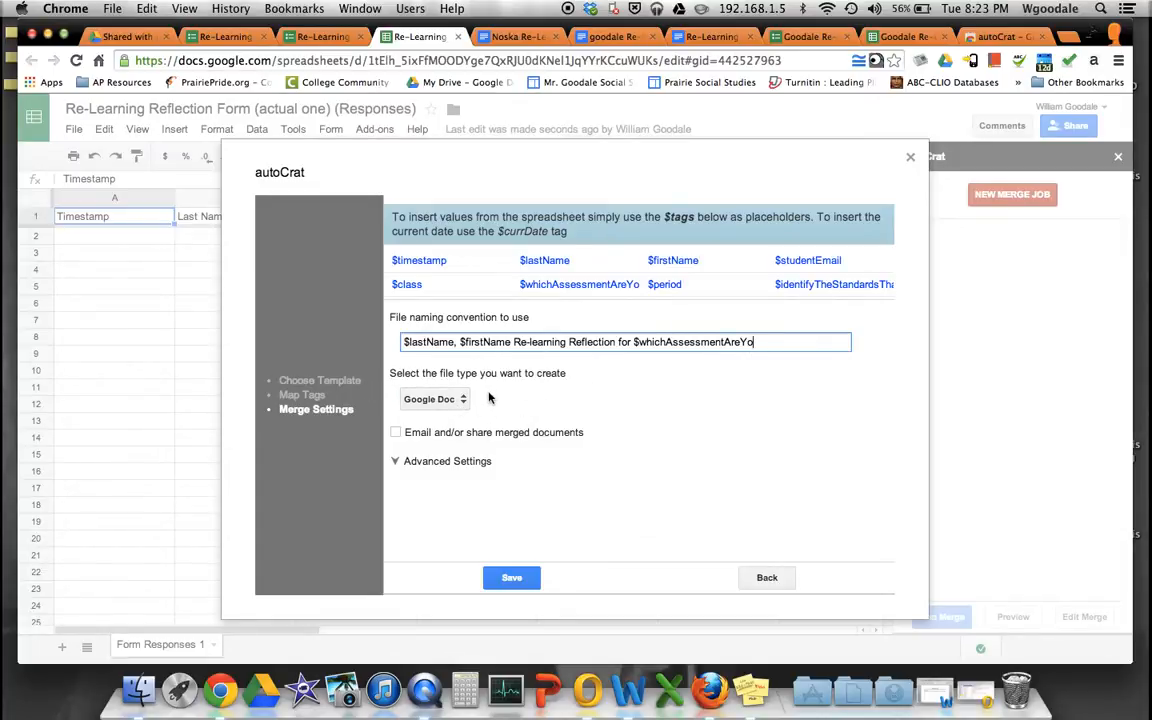
{"action": "left_click", "coordinate": [455, 399]}
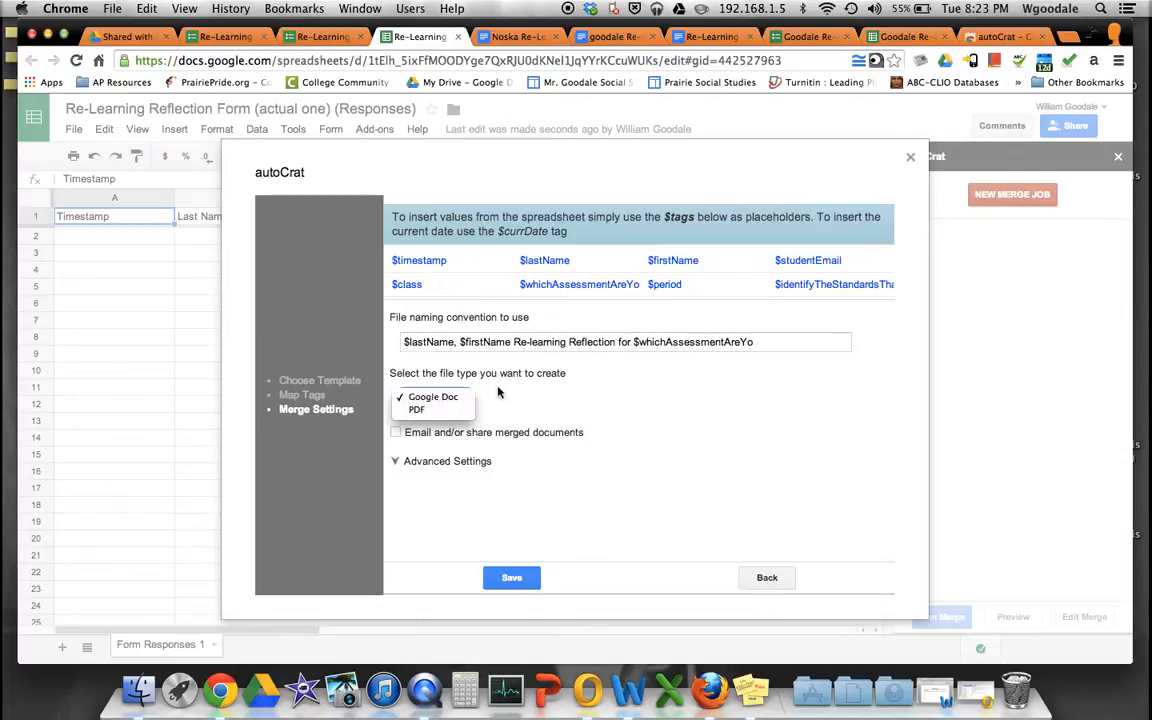
{"action": "left_click", "coordinate": [452, 398]}
{"action": "left_click", "coordinate": [452, 400]}
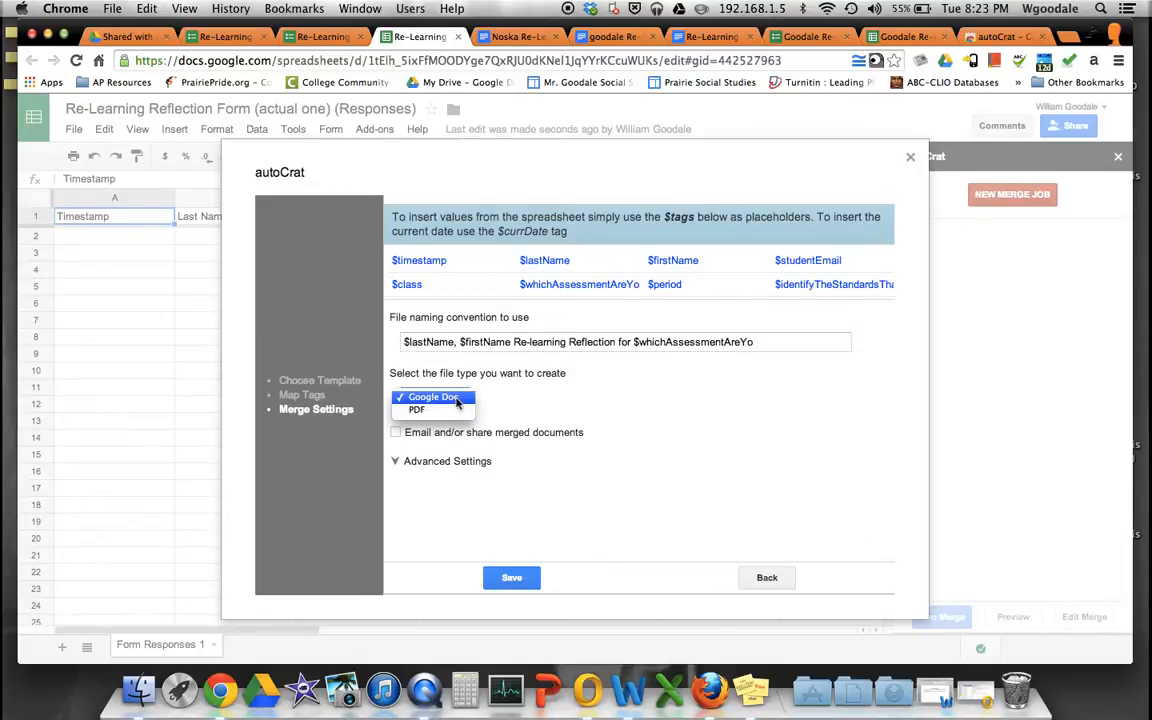
{"action": "left_click", "coordinate": [542, 406]}
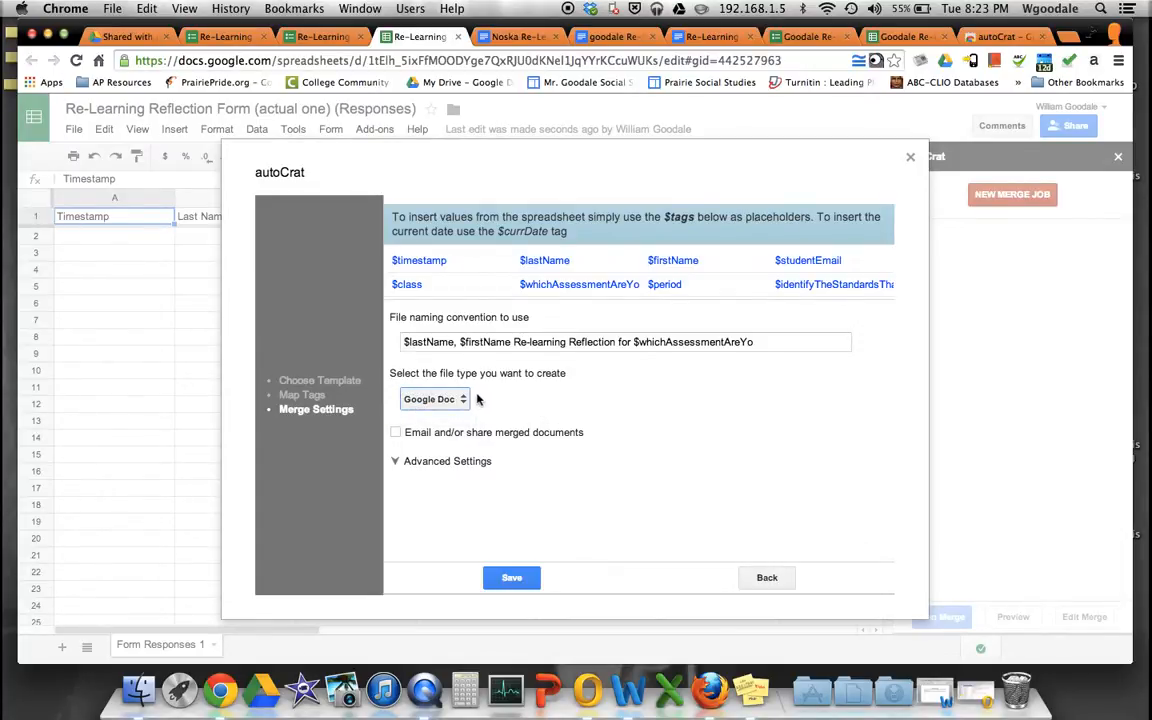
{"action": "left_click", "coordinate": [437, 401]}
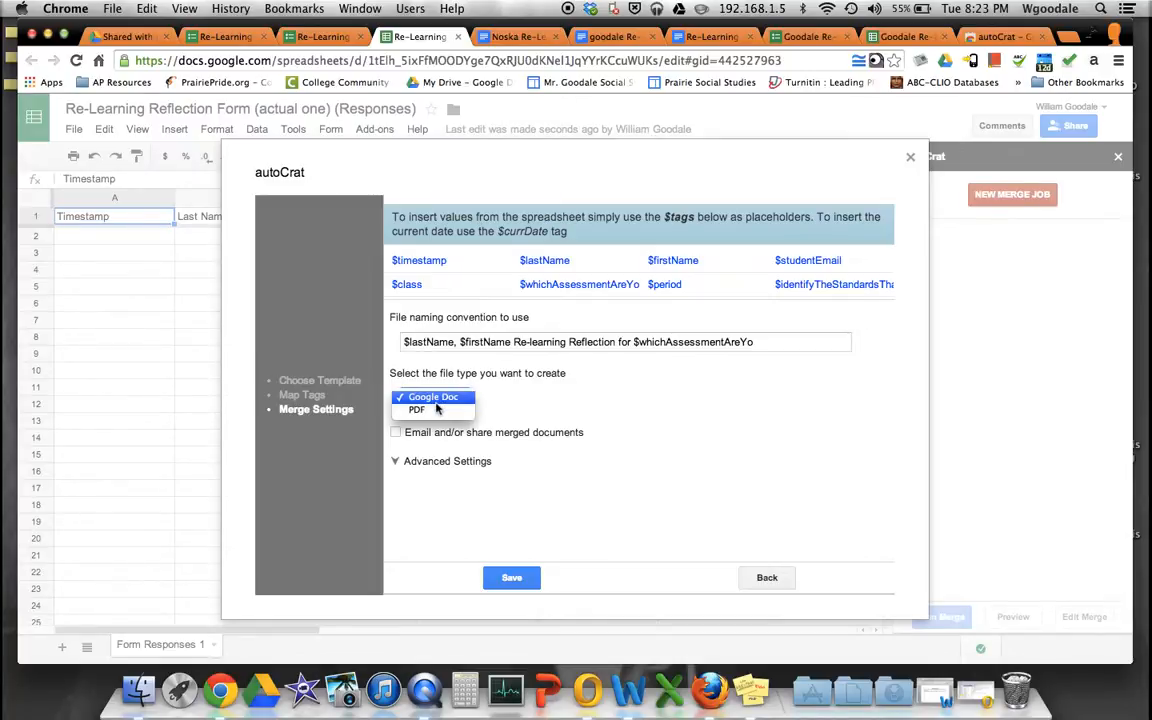
{"action": "left_click", "coordinate": [550, 402]}
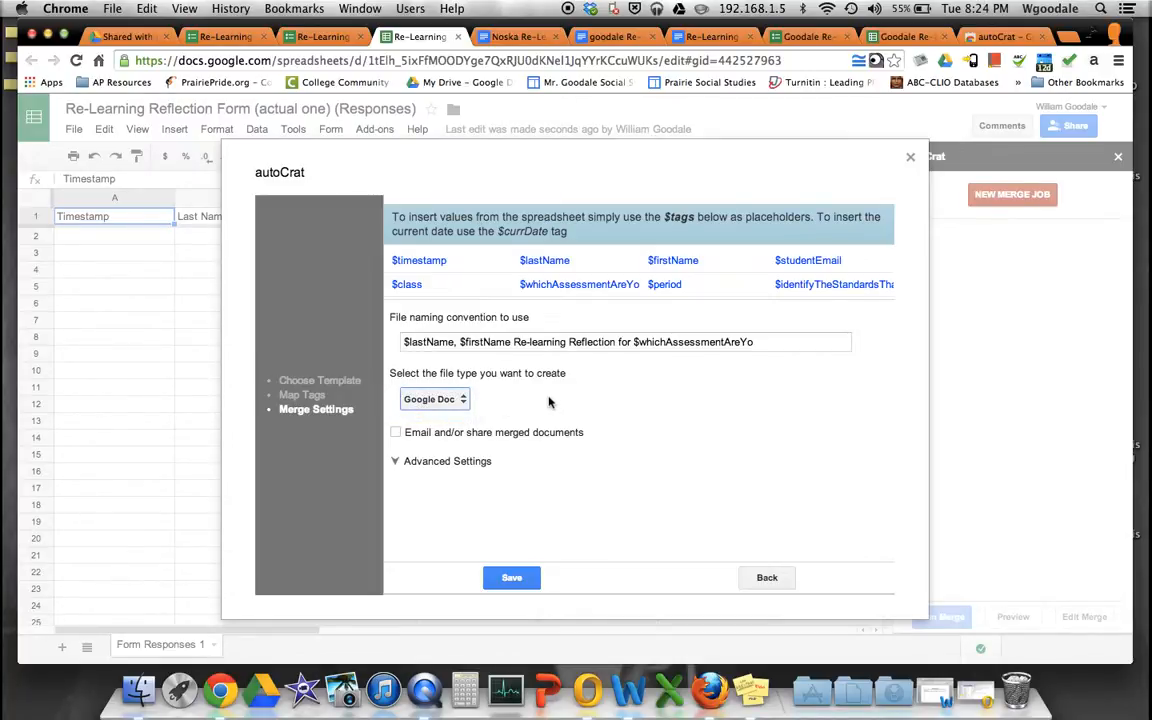
- Turn on emailing of merged documents, addressed to the teacher's e-mail and $studentEmail
{"action": "left_click", "coordinate": [395, 431]}
{"action": "scroll", "coordinate": [620, 410], "scroll_direction": "down", "scroll_amount": 3}
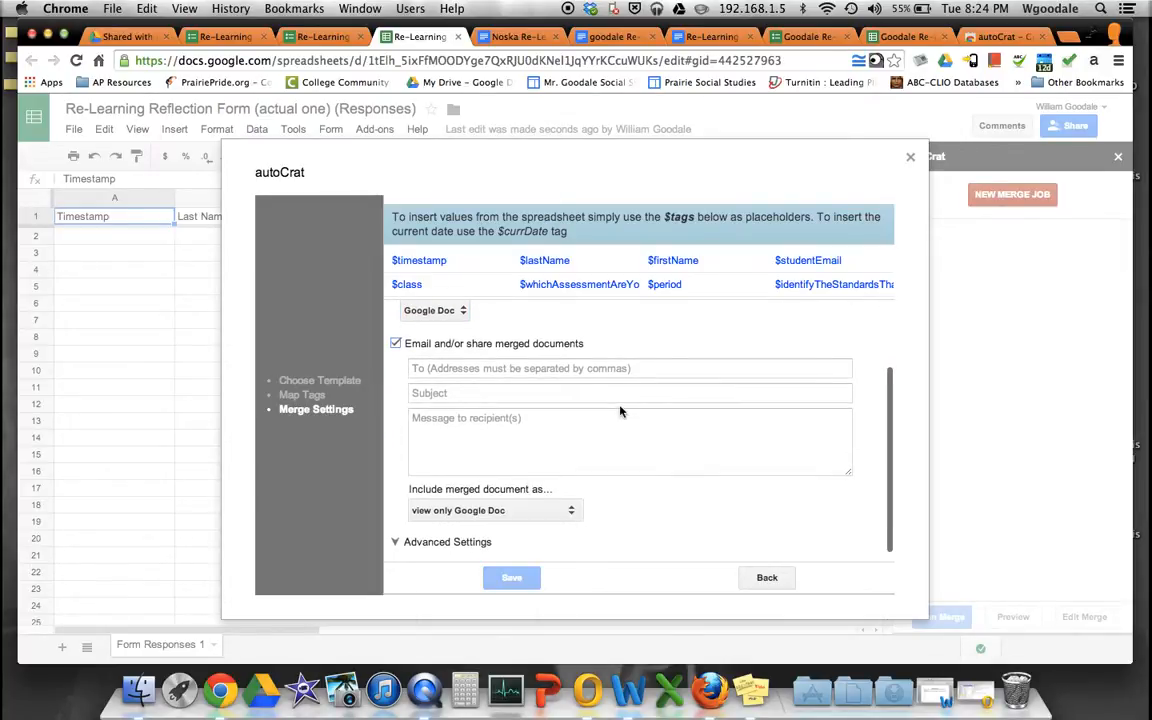
{"action": "scroll", "coordinate": [620, 410], "scroll_direction": "up", "scroll_amount": 1}
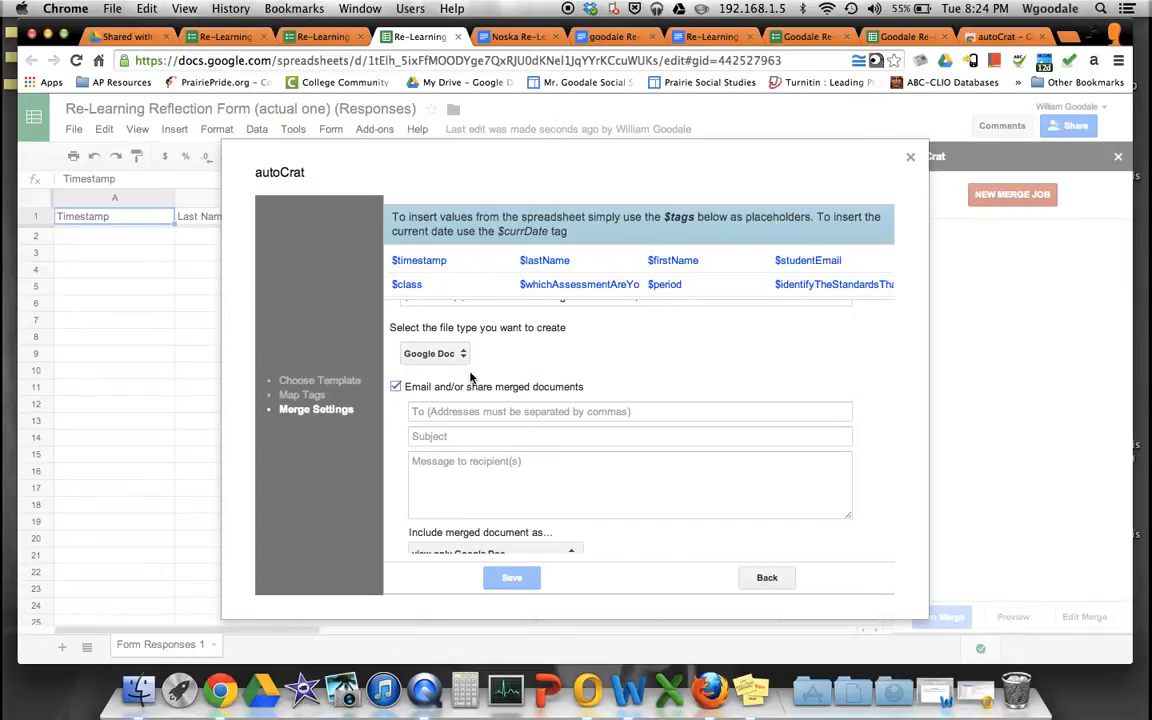
{"action": "left_click", "coordinate": [479, 411]}
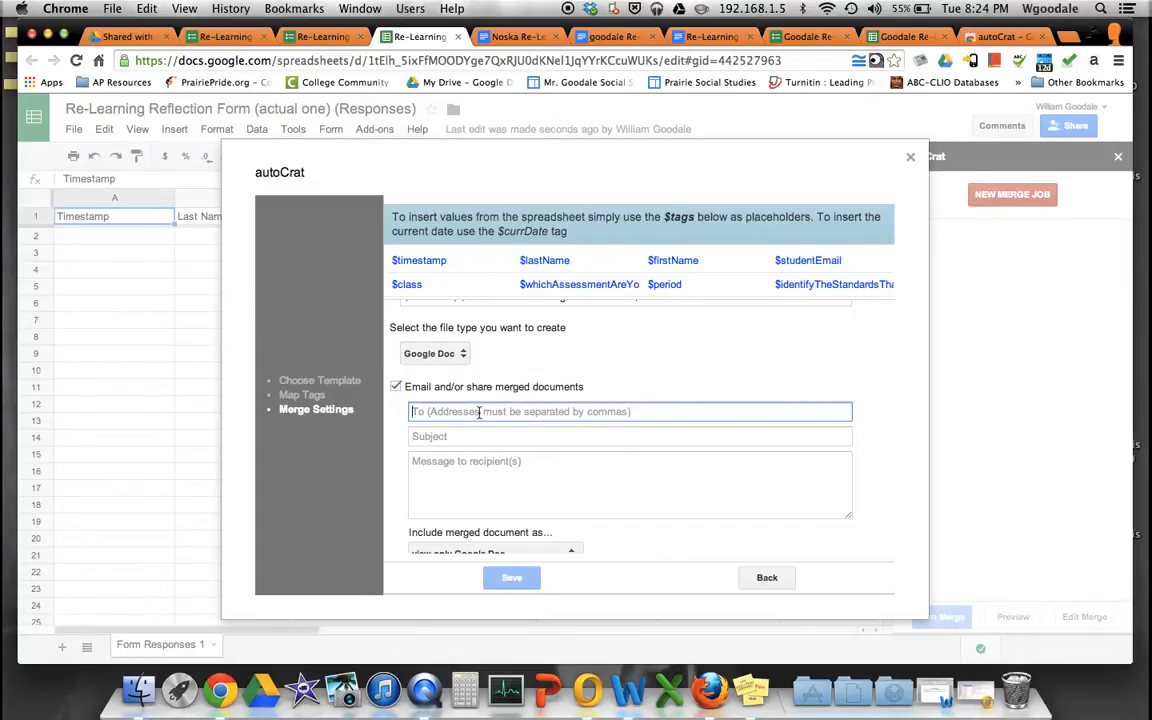
{"action": "type", "text": "w"}
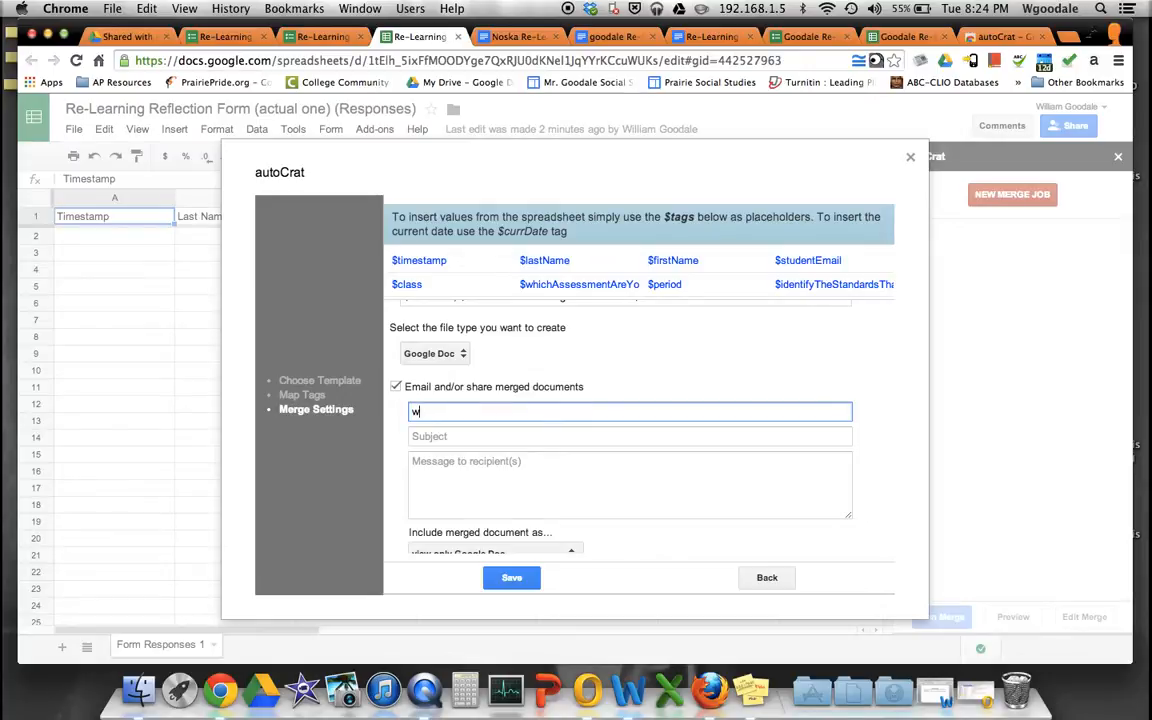
{"action": "key", "text": "BackSpace"}
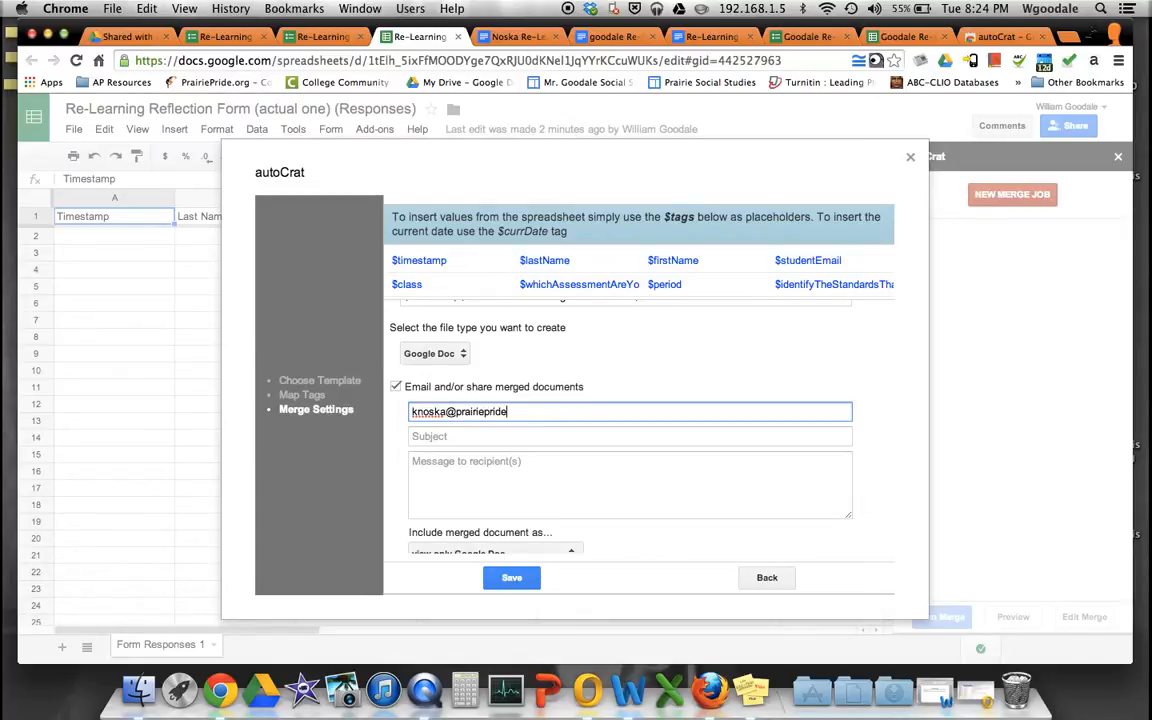
- Set the email subject to 'Re-Learning Reflection', then bring up Outlook
{"action": "left_click", "coordinate": [499, 437]}
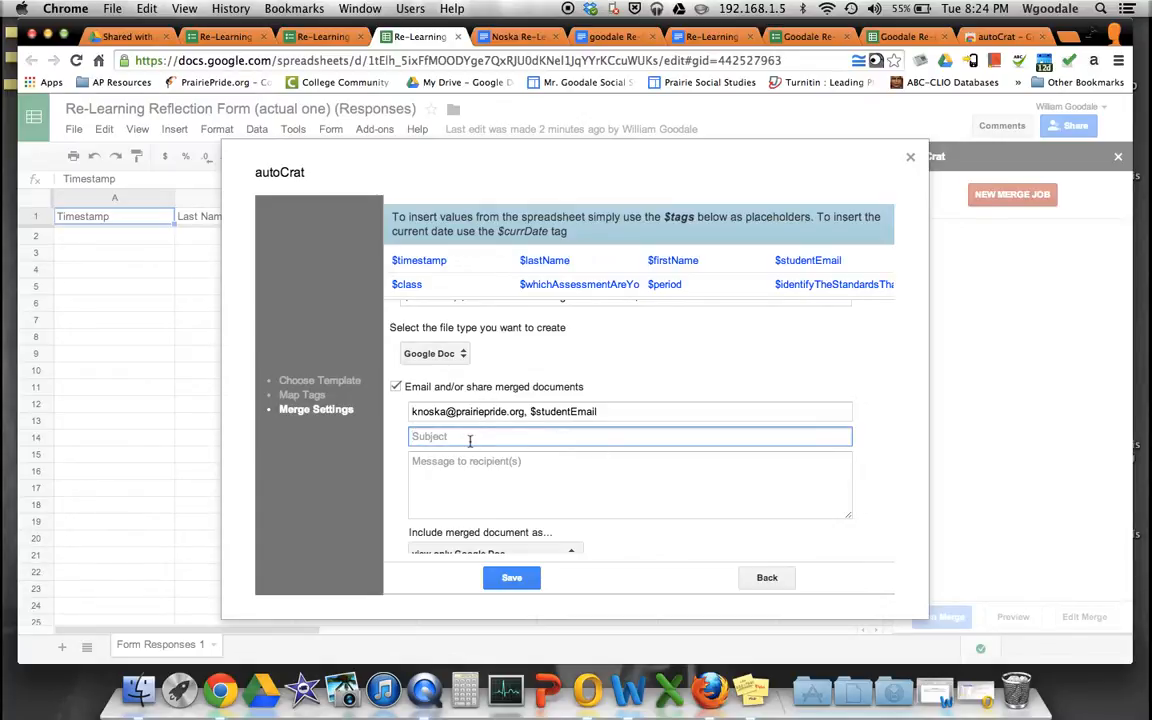
{"action": "type", "text": "Re-Learning Reflection"}
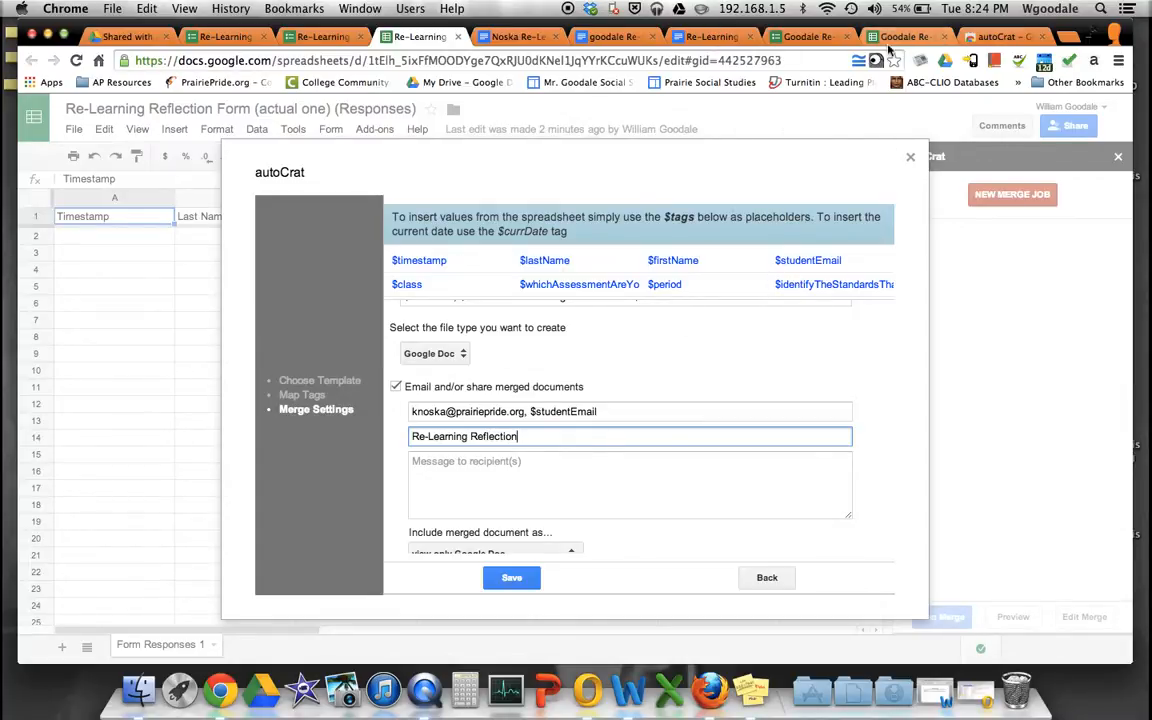
{"action": "left_click", "coordinate": [587, 690]}
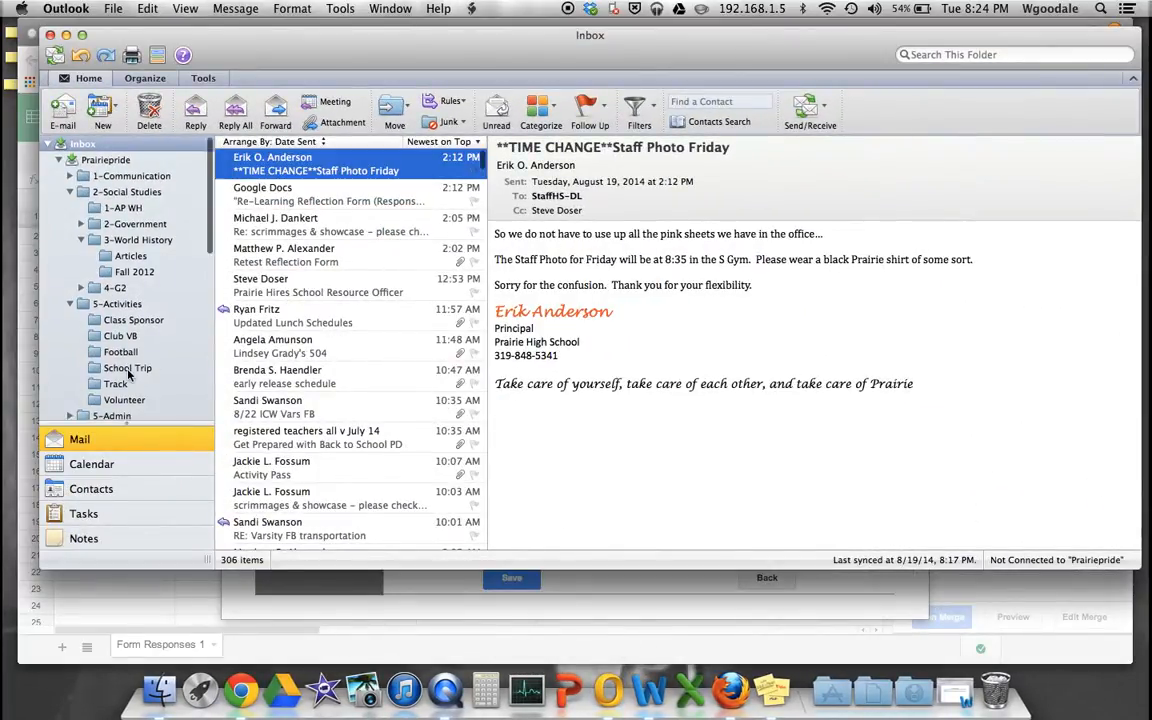
- Copy the first body line of the latest Re-Learning Reflection email in Deleted Items, then minimize Outlook
{"action": "scroll", "coordinate": [114, 331], "scroll_direction": "down", "scroll_amount": 10}
{"action": "scroll", "coordinate": [96, 230], "scroll_direction": "up", "scroll_amount": 1}
{"action": "left_click", "coordinate": [96, 189]}
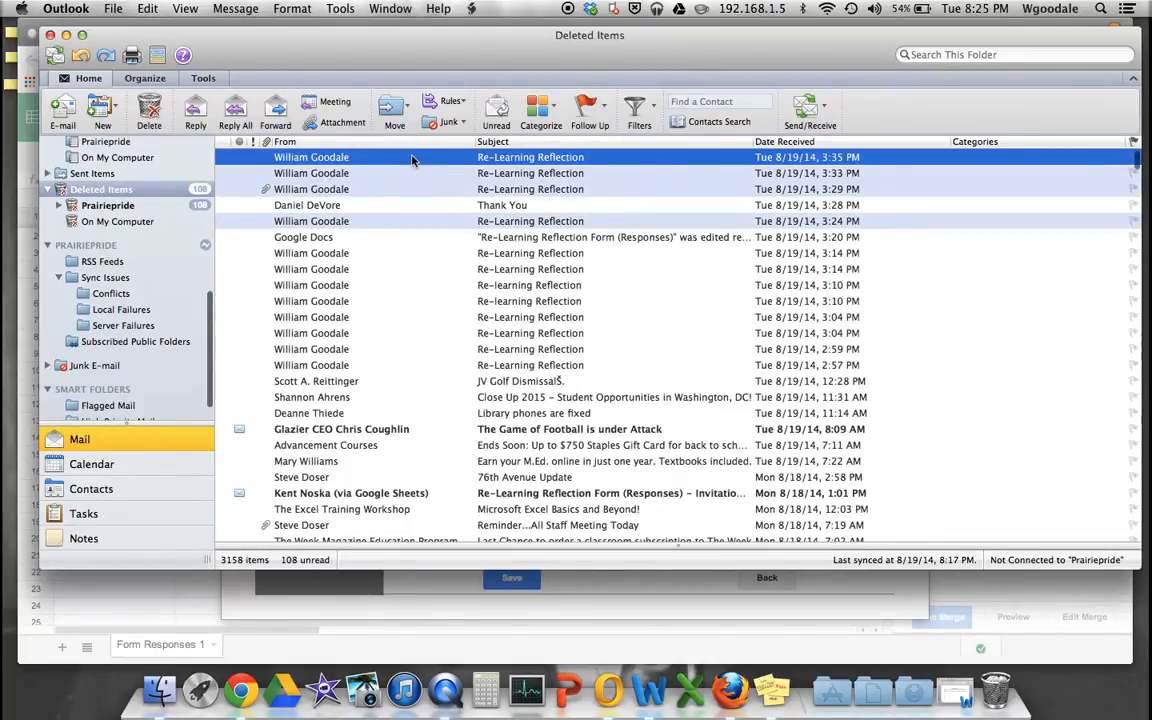
{"action": "double_click", "coordinate": [411, 158]}
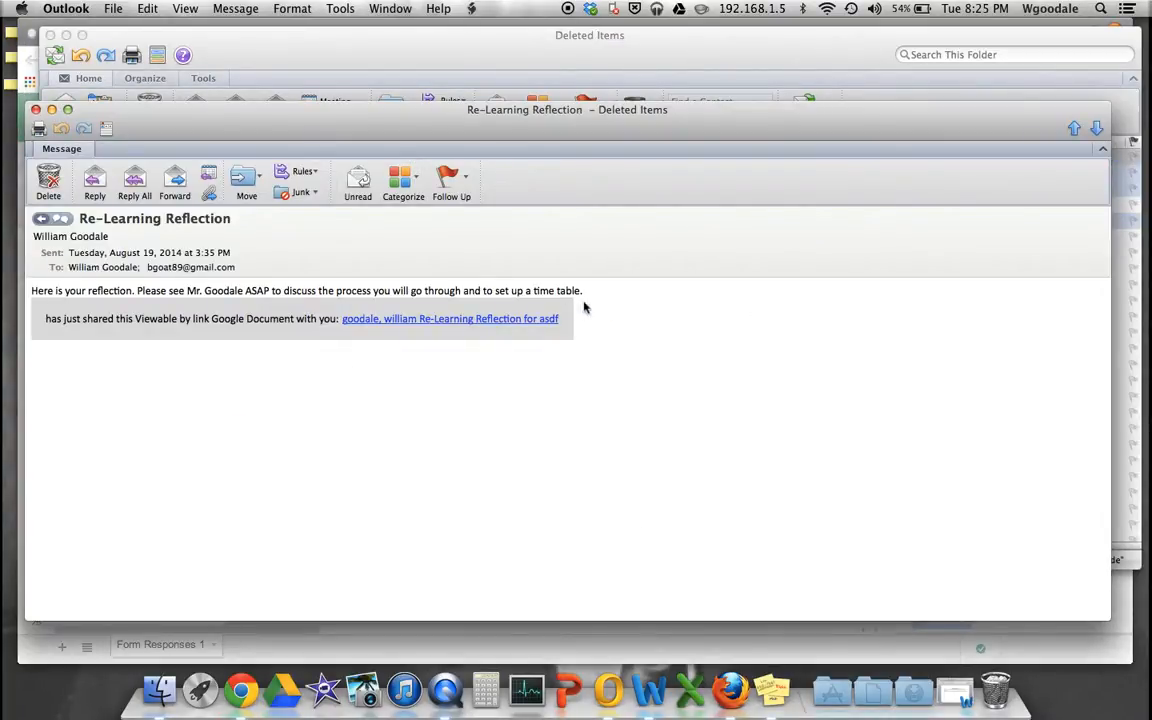
{"action": "left_click_drag", "start_coordinate": [595, 294], "coordinate": [32, 292]}
{"action": "key", "text": "super+c"}
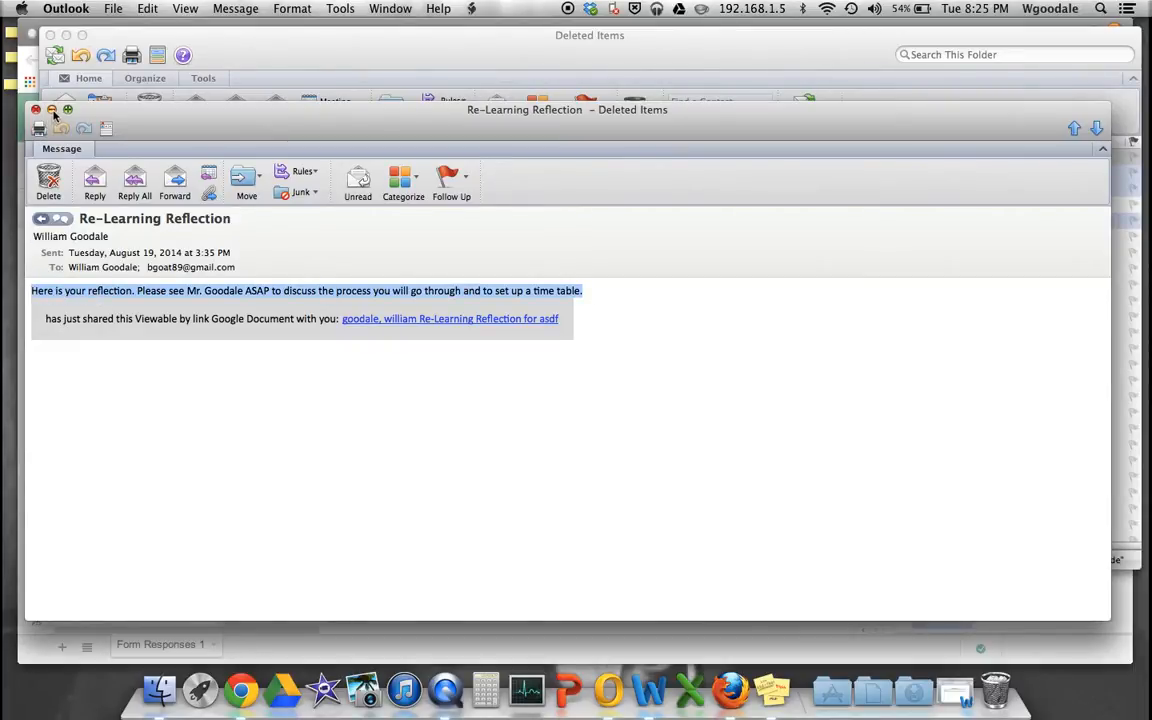
{"action": "left_click", "coordinate": [51, 109]}
{"action": "left_click", "coordinate": [66, 35]}
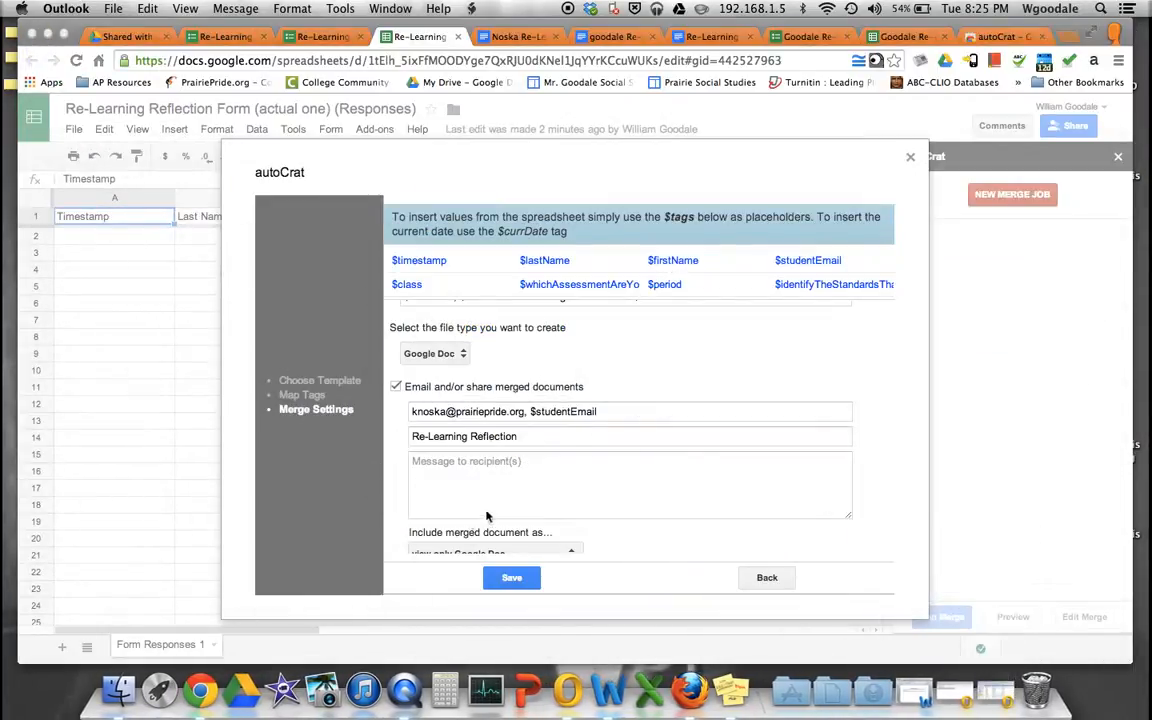
- Paste the copied reflection text into the email message and correct the teacher's surname
{"action": "left_click", "coordinate": [483, 481]}
{"action": "left_click", "coordinate": [485, 484]}
{"action": "key", "text": "super+v"}
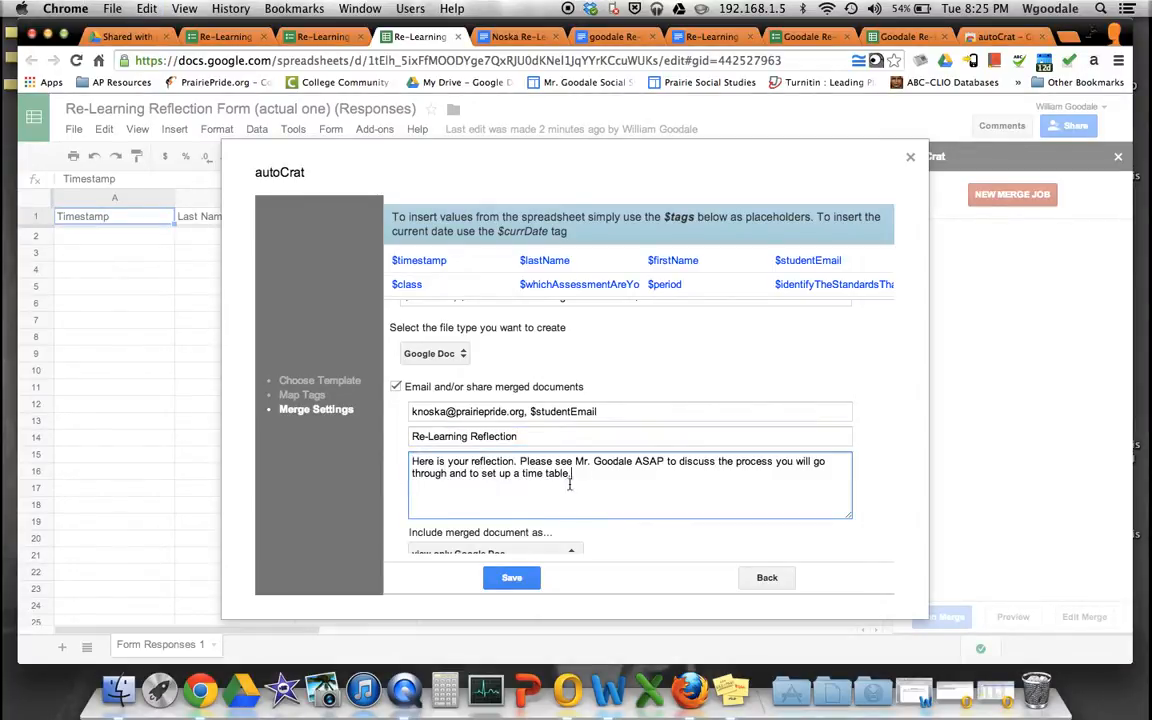
{"action": "left_click_drag", "start_coordinate": [632, 462], "coordinate": [595, 463]}
{"action": "type", "text": "Noska"}
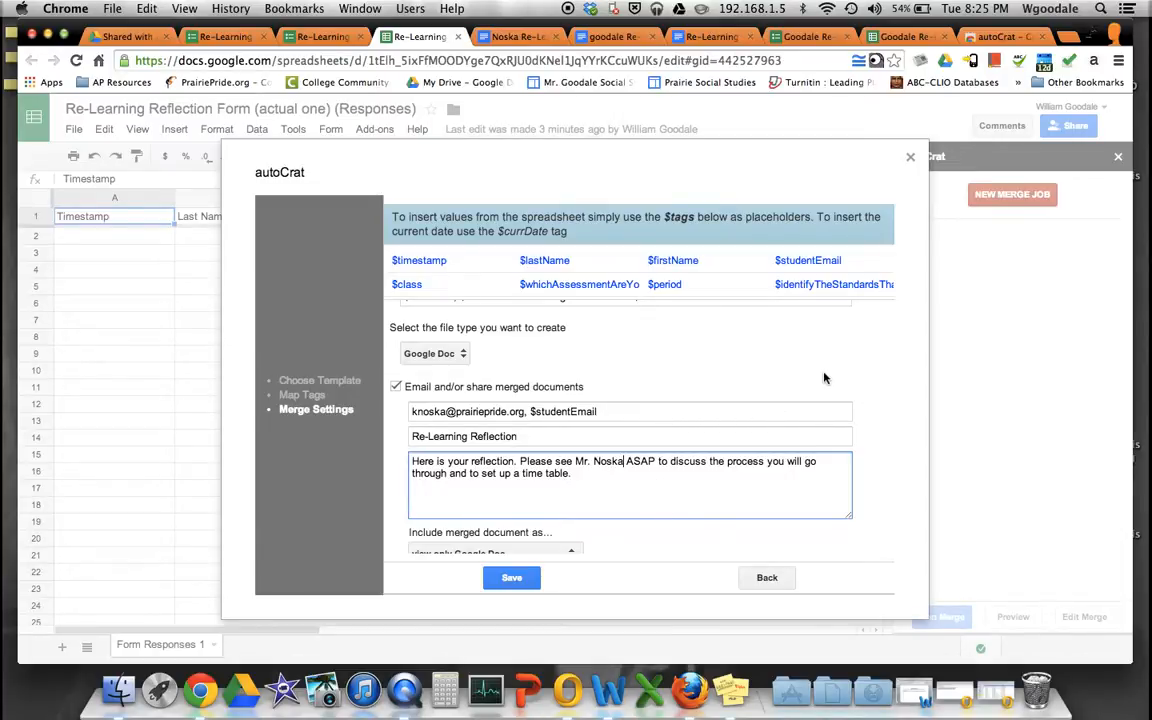
{"action": "scroll", "coordinate": [747, 327], "scroll_direction": "down", "scroll_amount": 2}
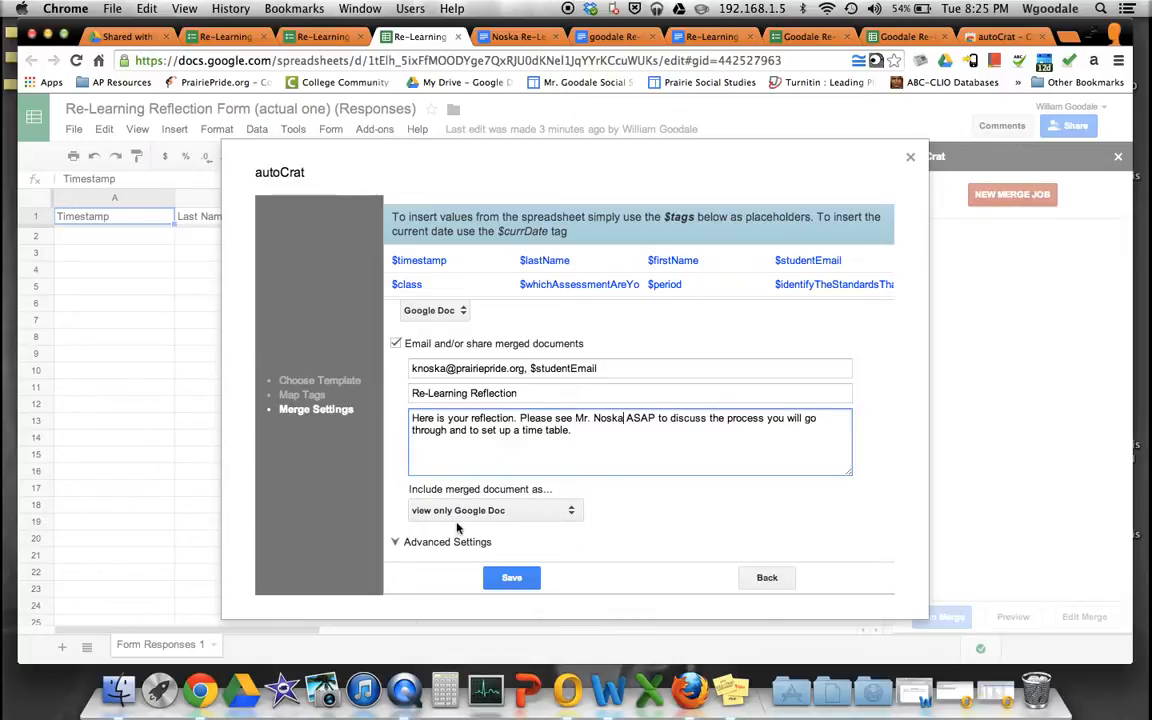
{"action": "left_click", "coordinate": [489, 510]}
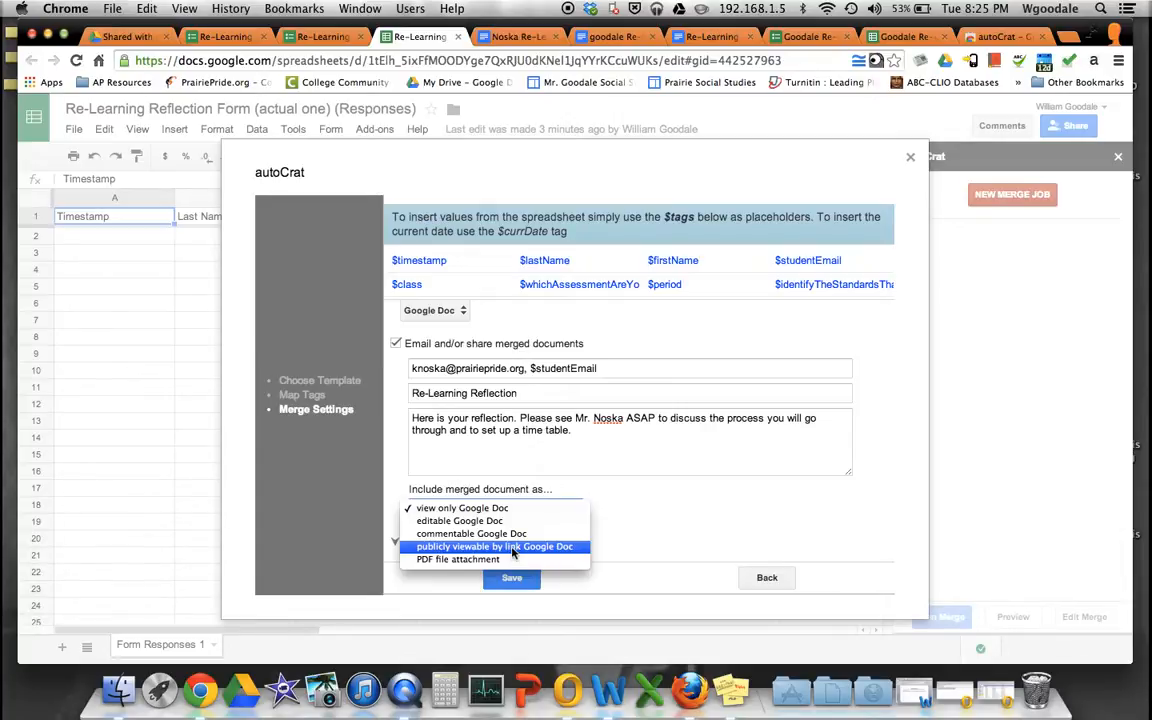
- Attach merged documents as PDF files and expand the Advanced Settings section
{"action": "left_click", "coordinate": [453, 561]}
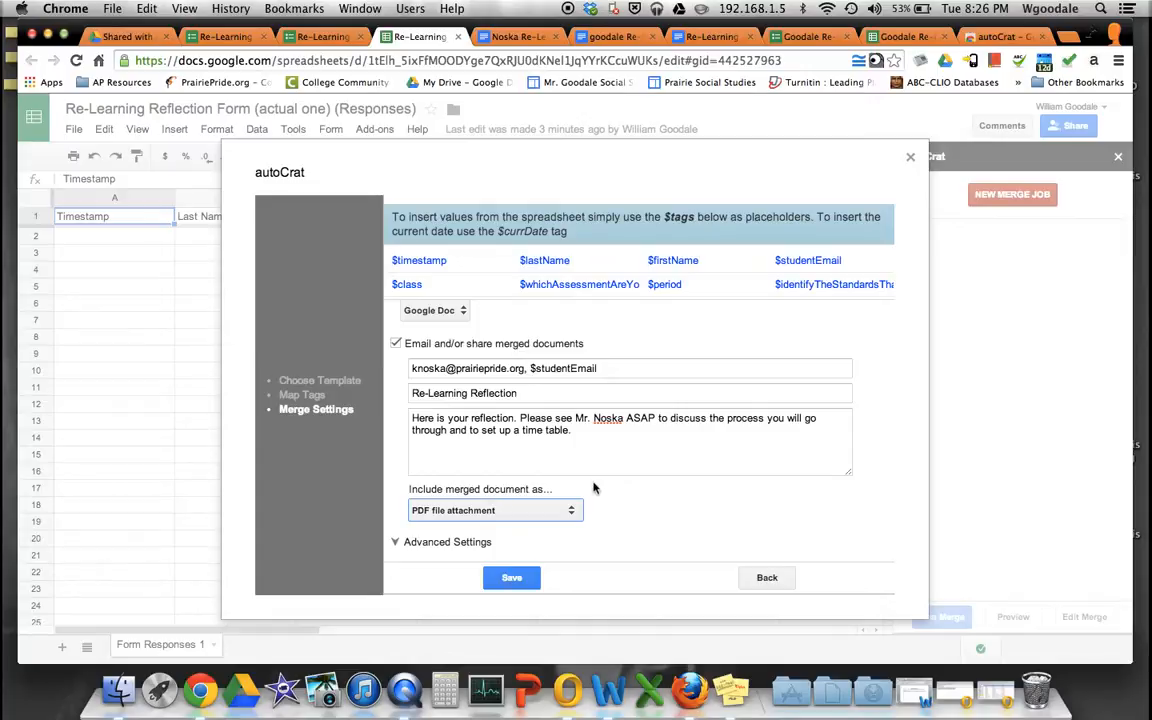
{"action": "left_click", "coordinate": [396, 542]}
{"action": "scroll", "coordinate": [686, 499], "scroll_direction": "down", "scroll_amount": 3}
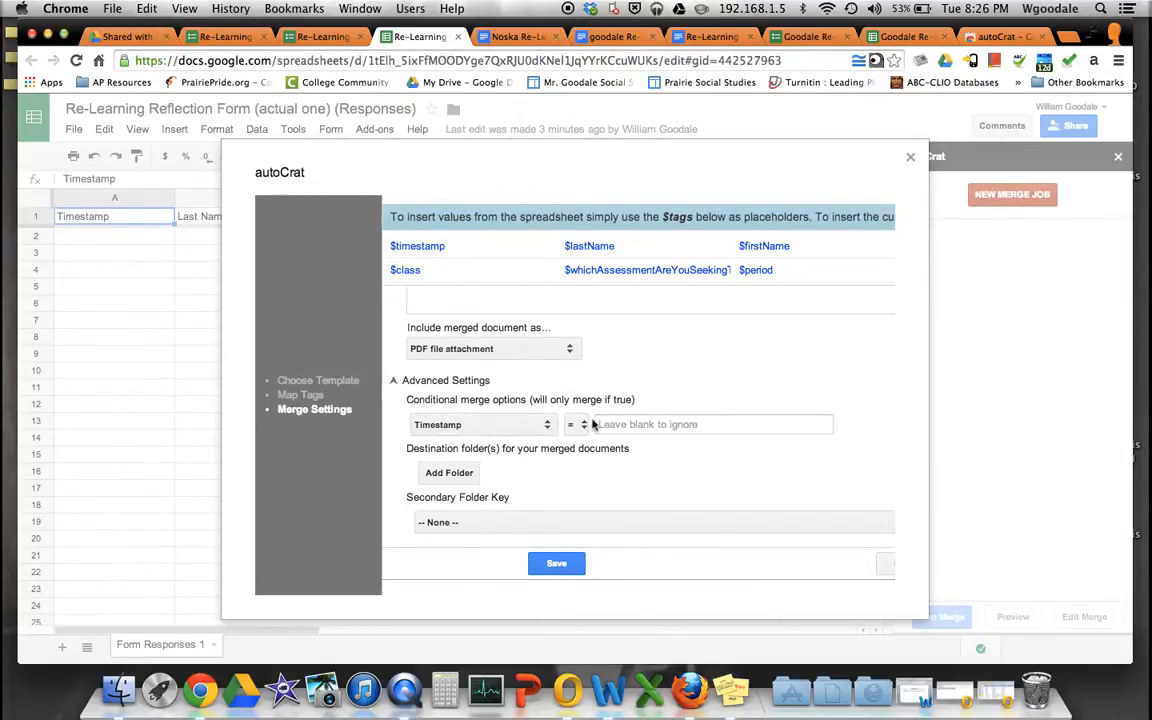
- Browse the destination folder picker, then close it without adding a folder
{"action": "left_click", "coordinate": [450, 476]}
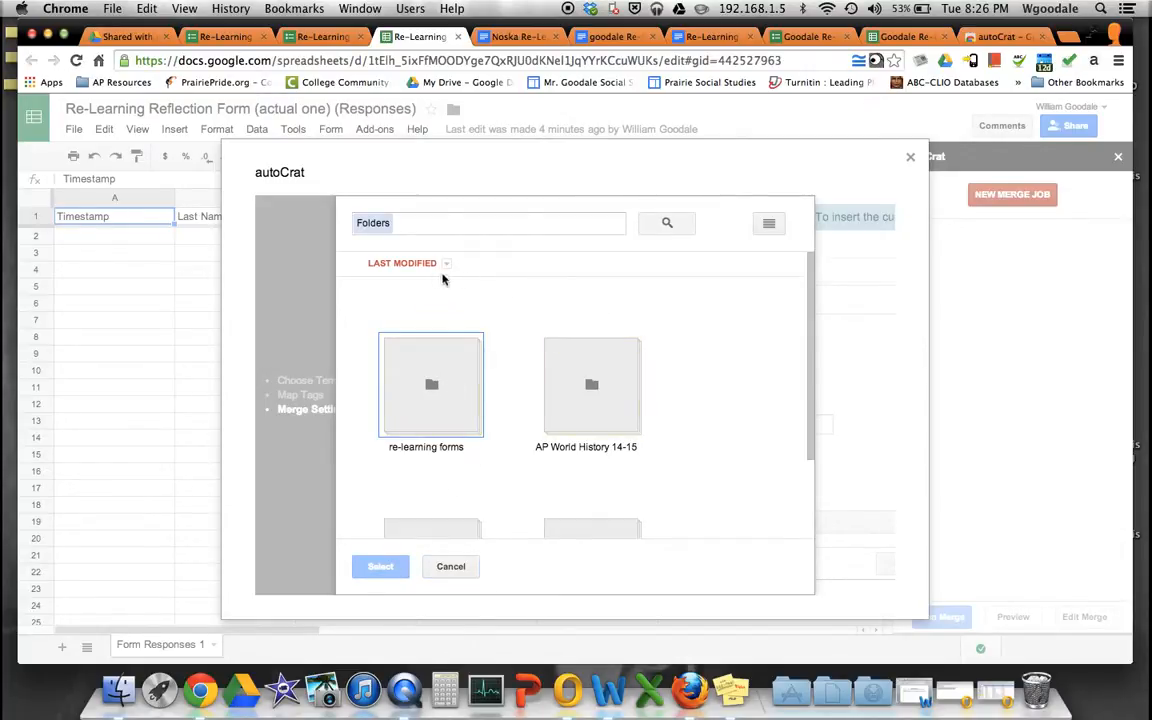
{"action": "scroll", "coordinate": [524, 352], "scroll_direction": "down", "scroll_amount": 3}
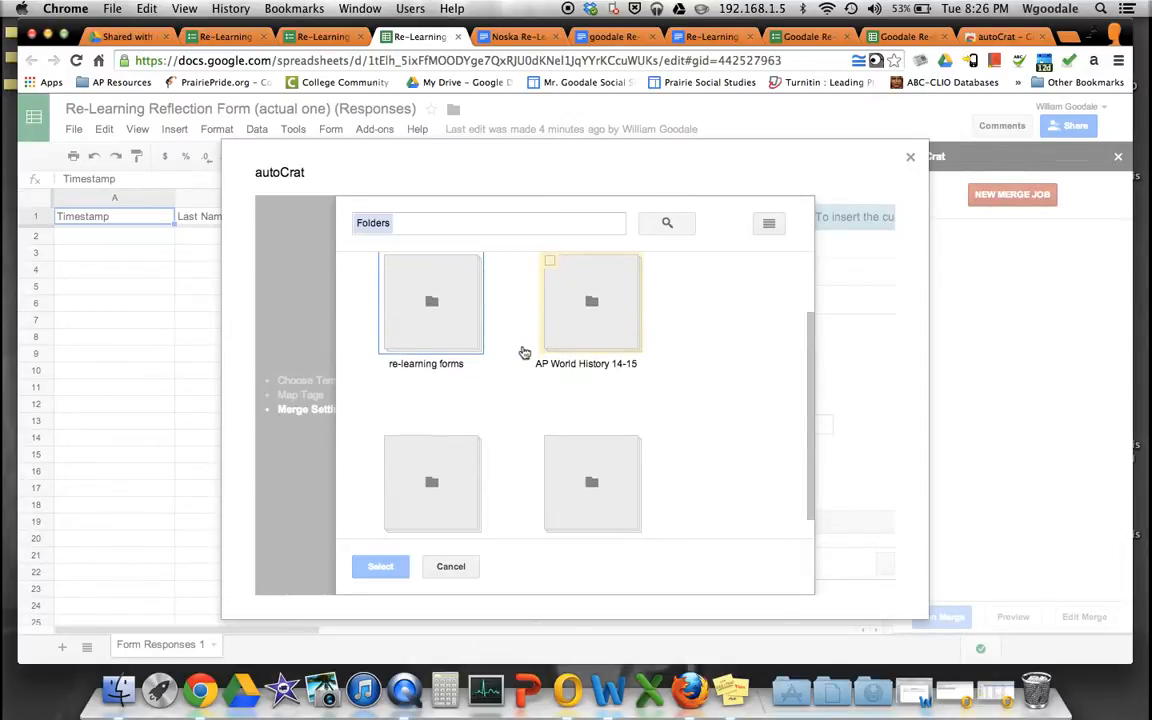
{"action": "scroll", "coordinate": [524, 352], "scroll_direction": "up", "scroll_amount": 3}
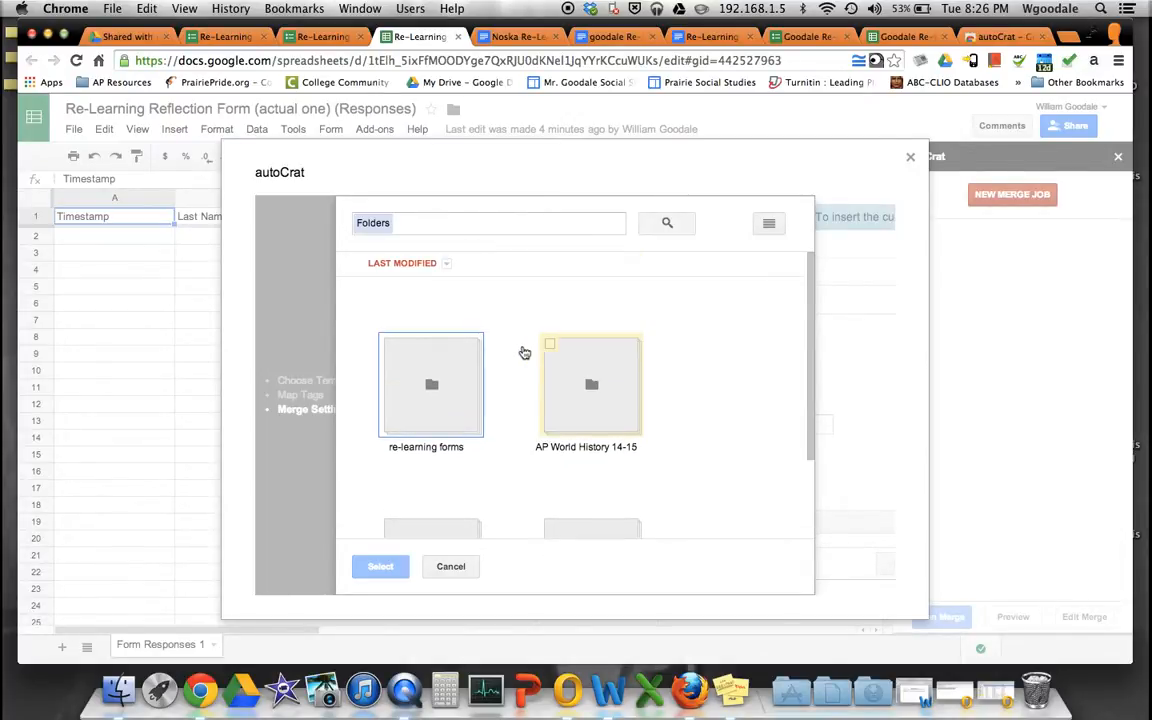
{"action": "left_click", "coordinate": [451, 567]}
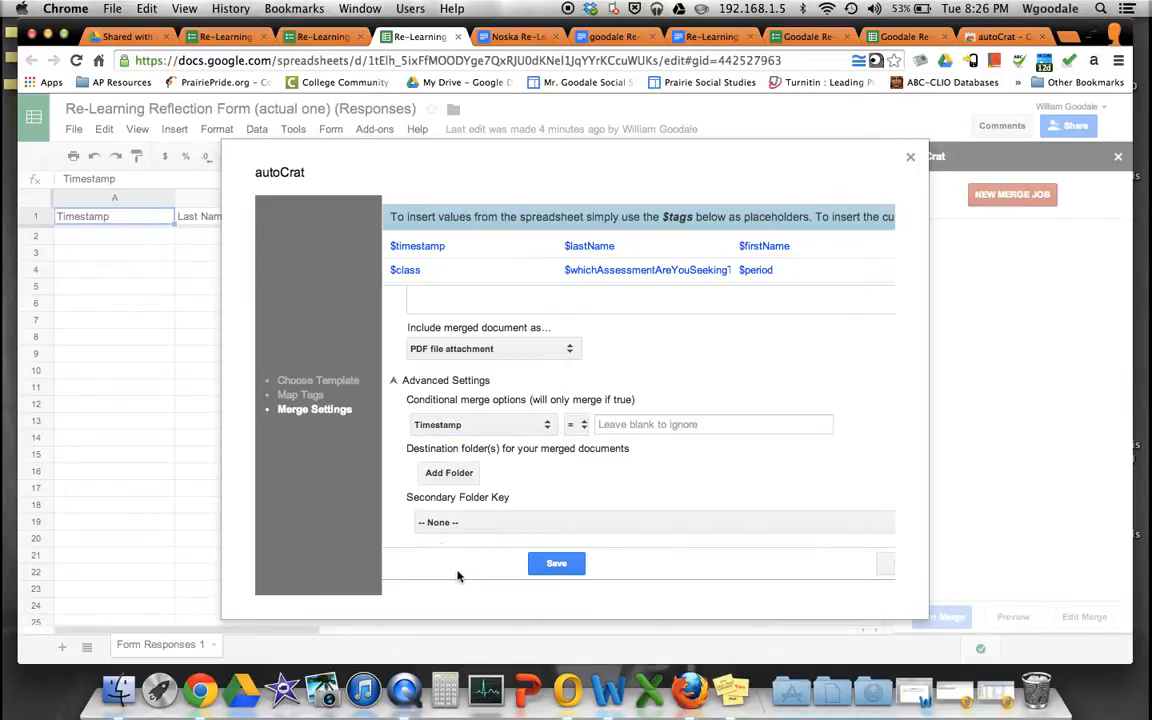
- Create a new My Drive folder named with the teacher's surname plus 'Re-Learning Reflection'
{"action": "left_click", "coordinate": [125, 37]}
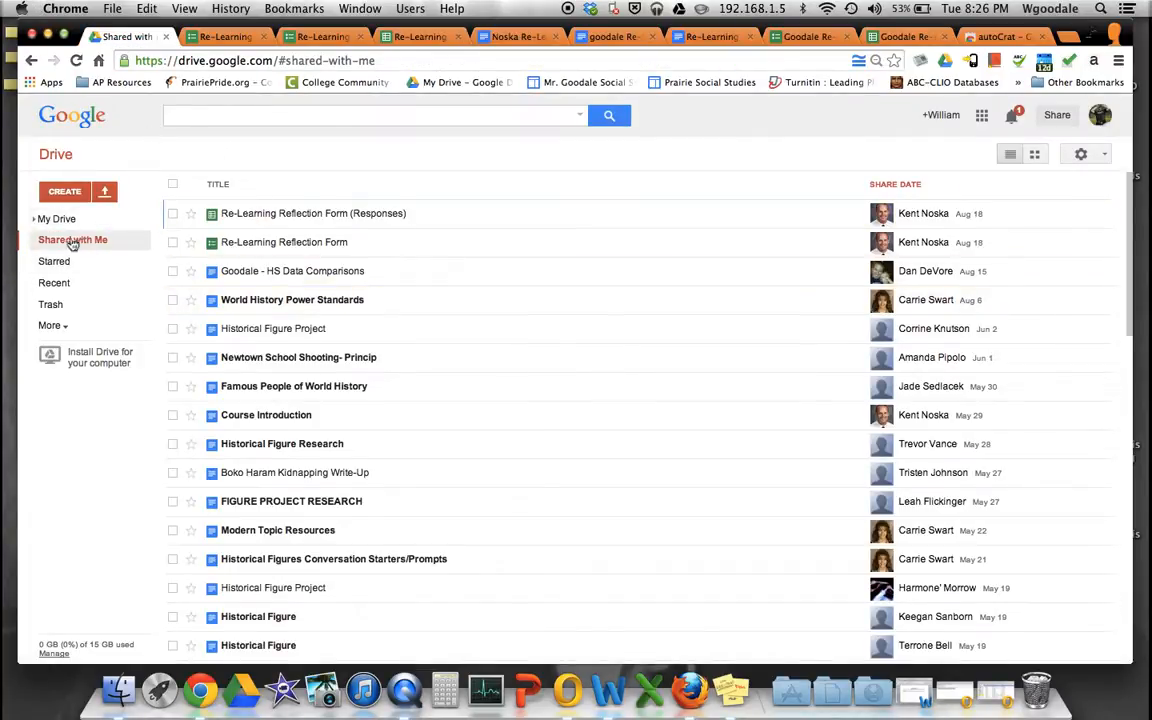
{"action": "left_click", "coordinate": [50, 219]}
{"action": "left_click", "coordinate": [69, 193]}
{"action": "left_click", "coordinate": [60, 231]}
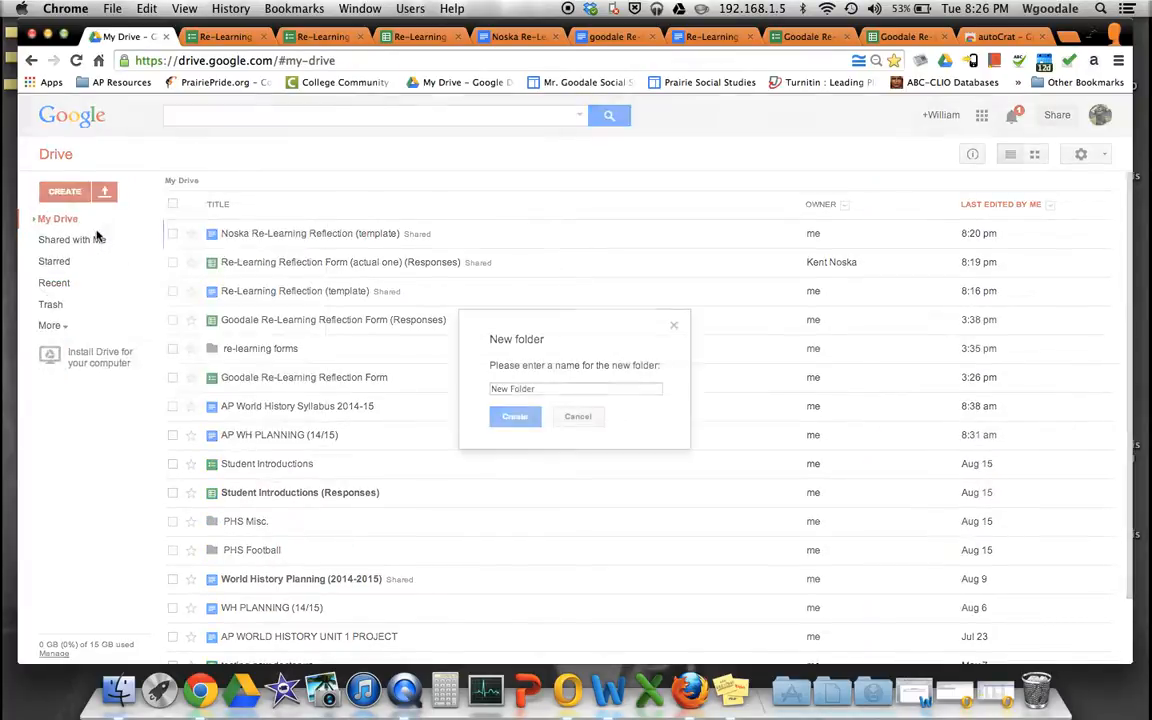
{"action": "type", "text": "Nos"}
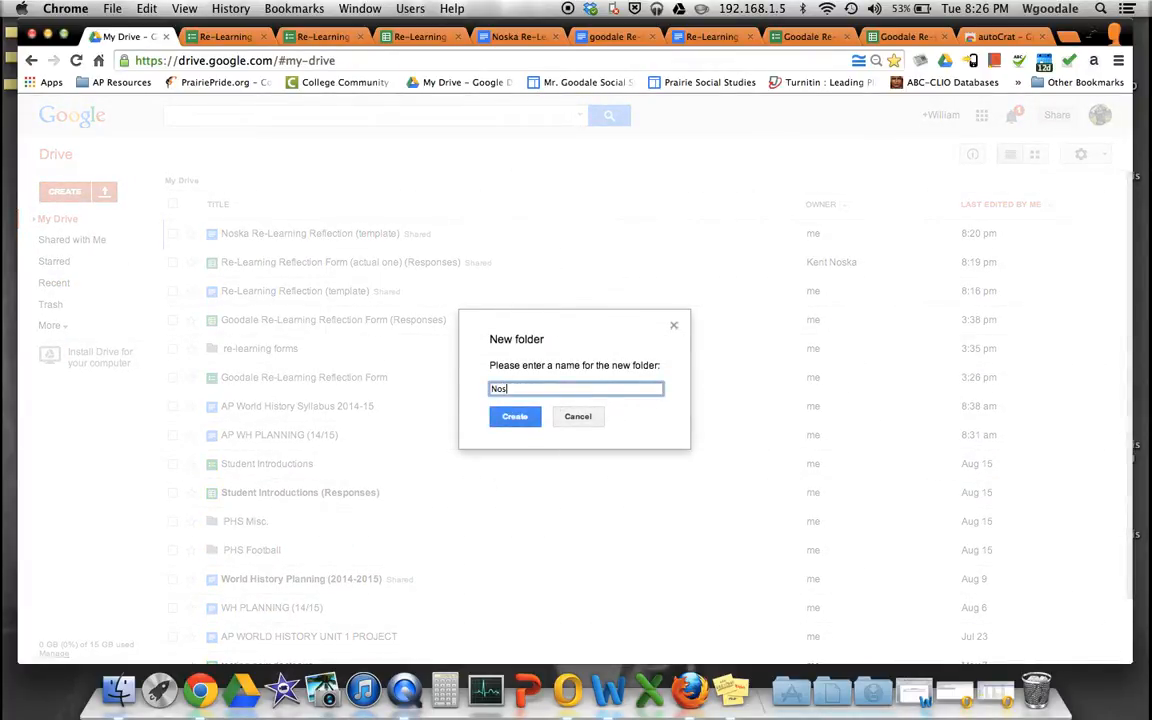
{"action": "type", "text": "ka Re-Learning Reflection"}
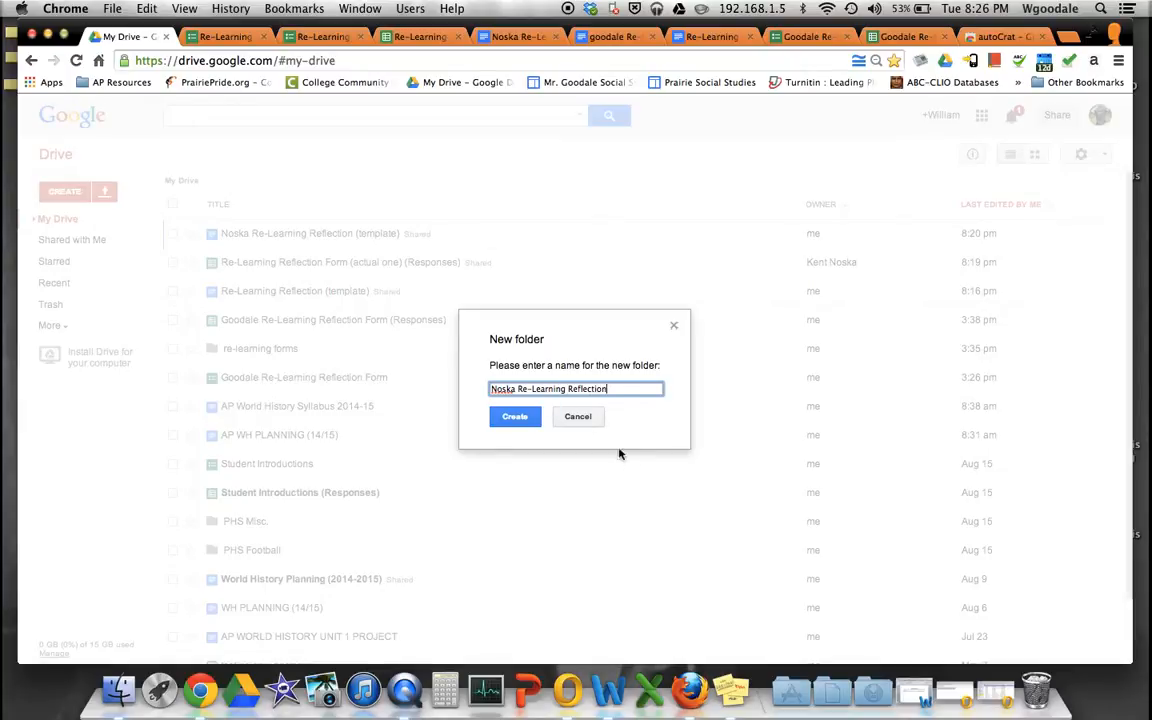
{"action": "left_click", "coordinate": [514, 417]}
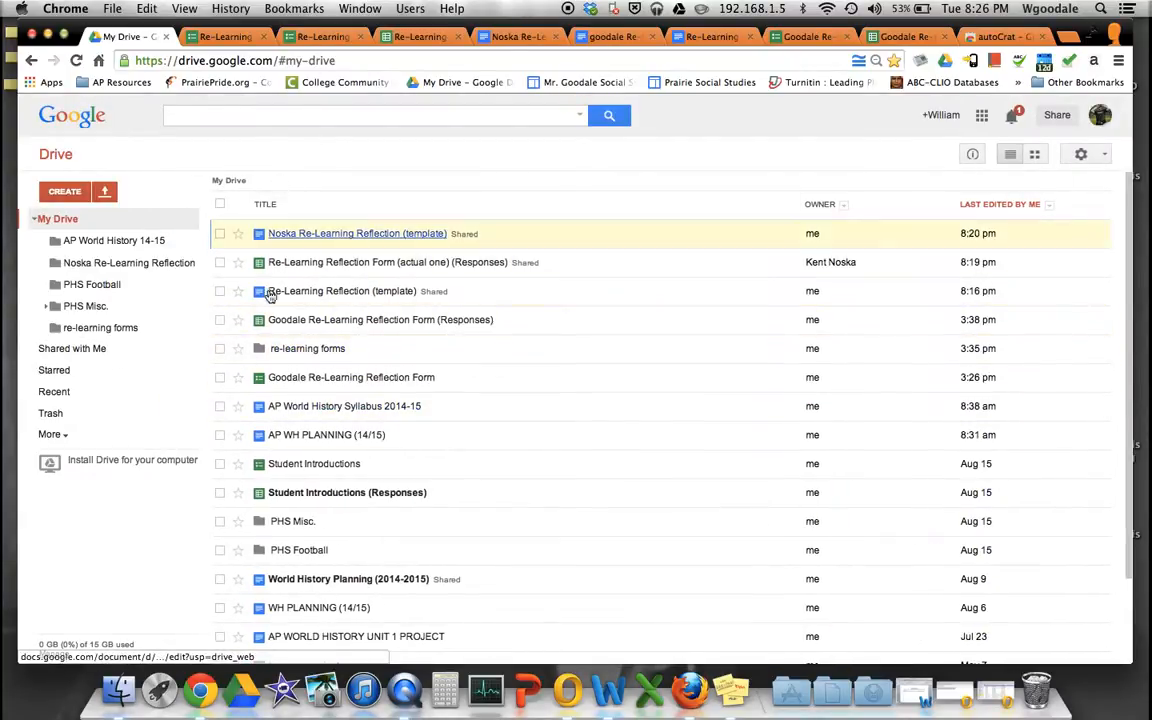
- Select the new Re-Learning Reflection folder as autoCrat's destination folder for merged documents
{"action": "left_click", "coordinate": [423, 38]}
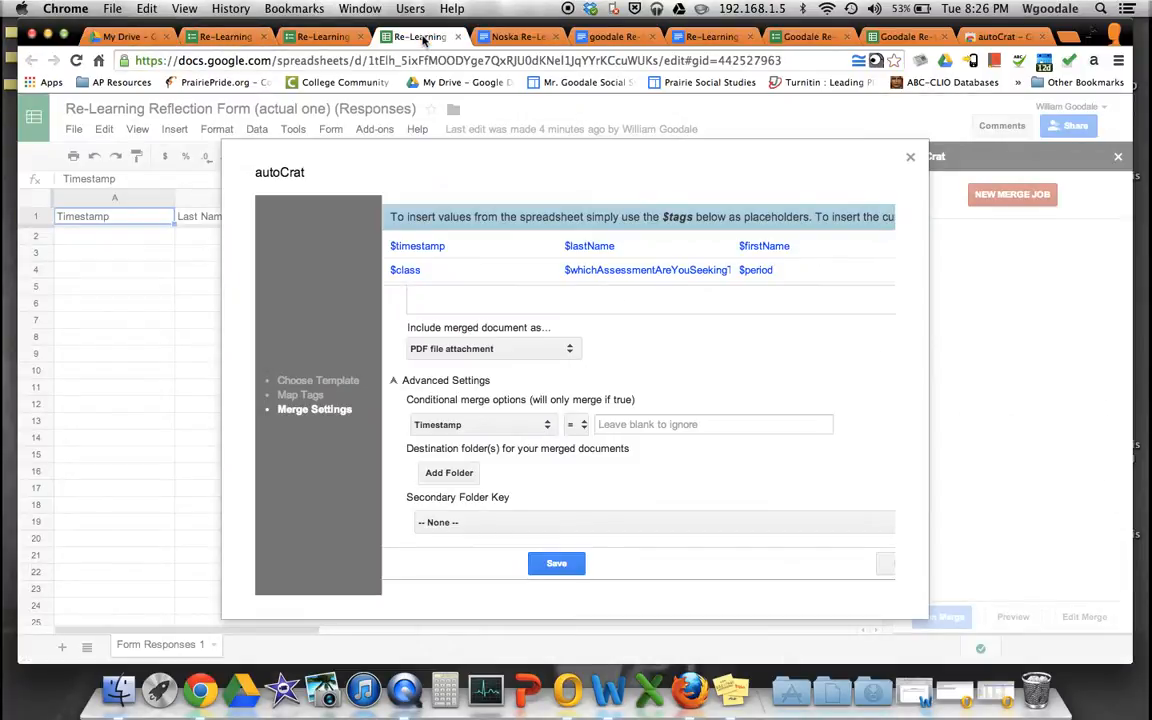
{"action": "left_click", "coordinate": [449, 473]}
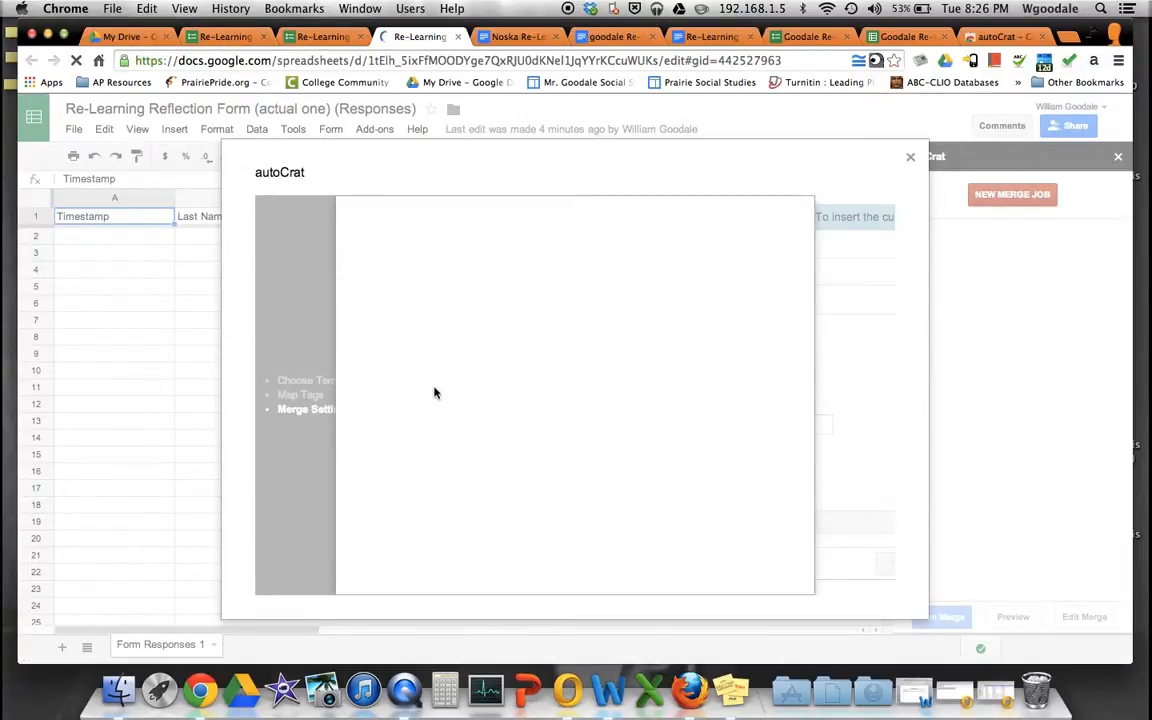
{"action": "scroll", "coordinate": [514, 383], "scroll_direction": "down", "scroll_amount": 1}
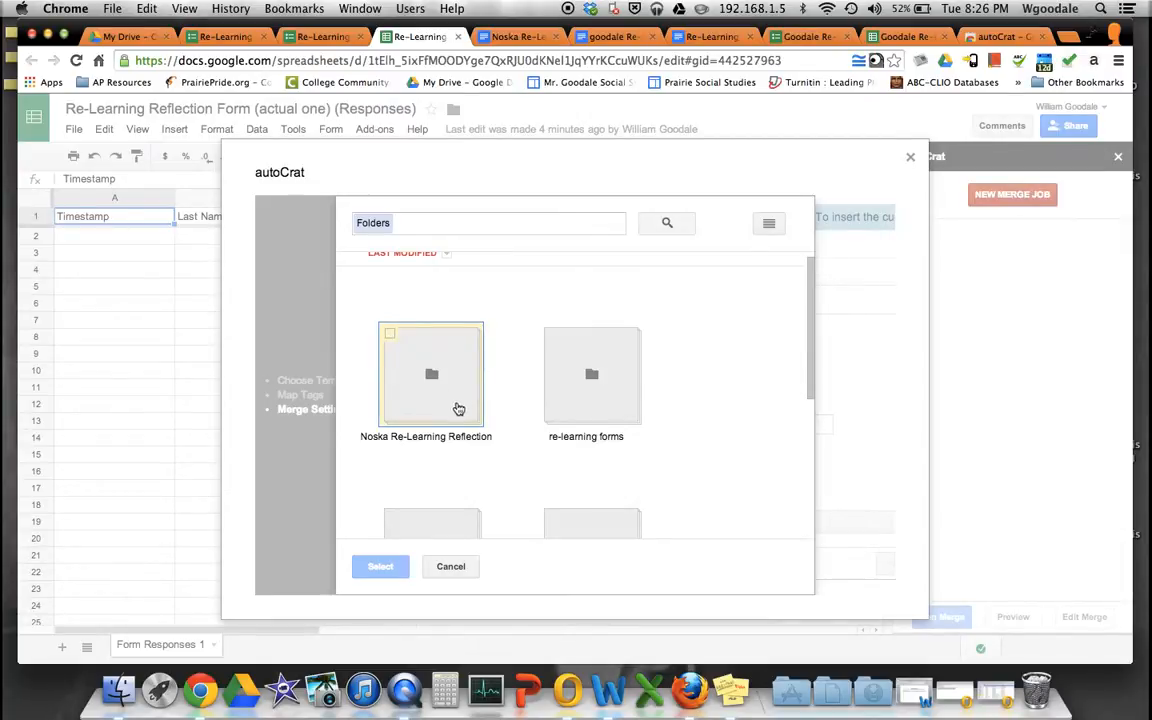
{"action": "double_click", "coordinate": [433, 376]}
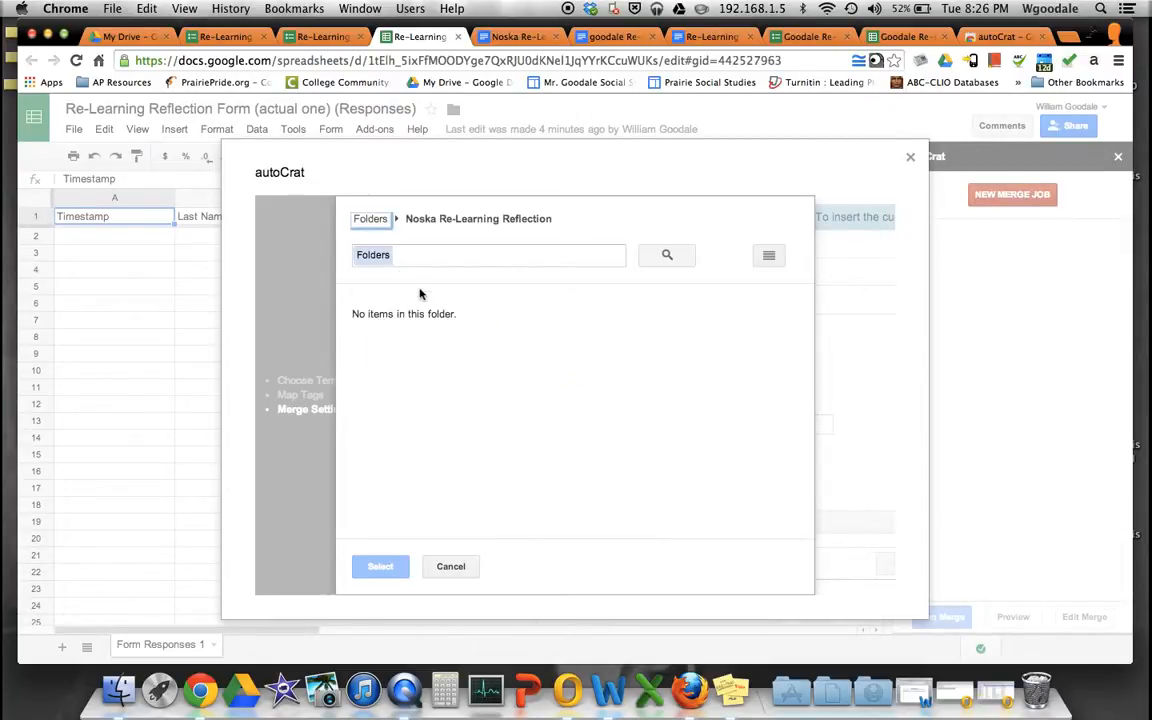
{"action": "left_click", "coordinate": [372, 220]}
{"action": "left_click", "coordinate": [389, 347]}
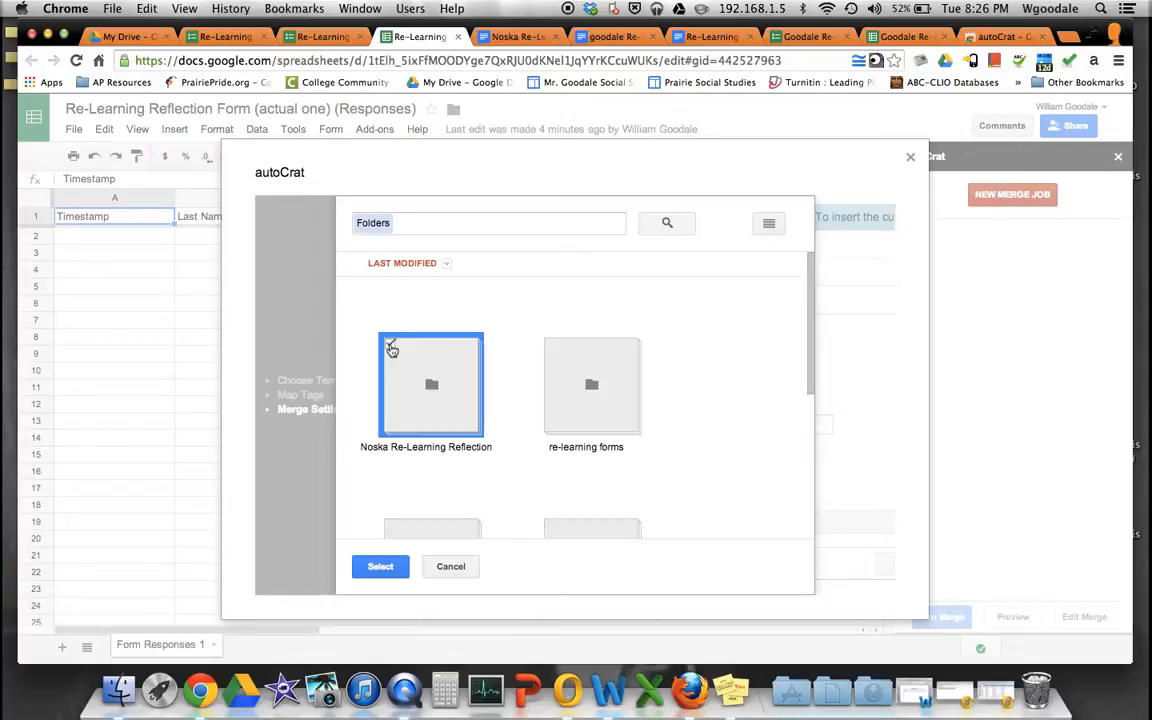
{"action": "left_click", "coordinate": [380, 566]}
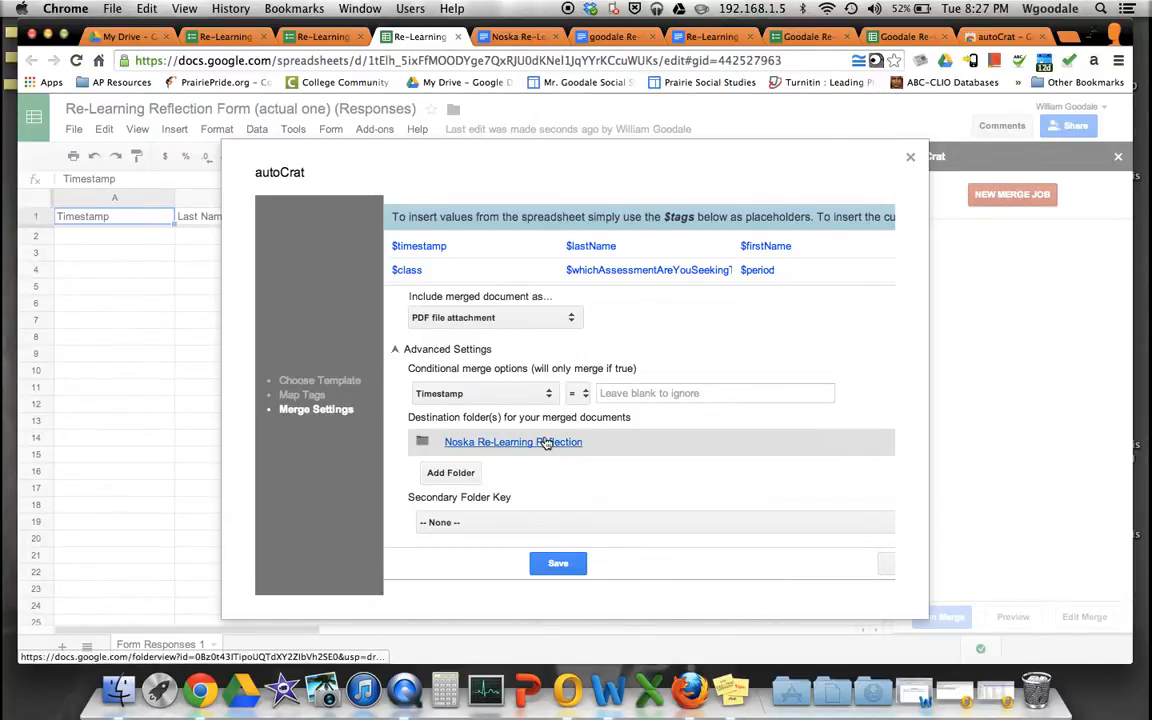
{"action": "left_click", "coordinate": [476, 522]}
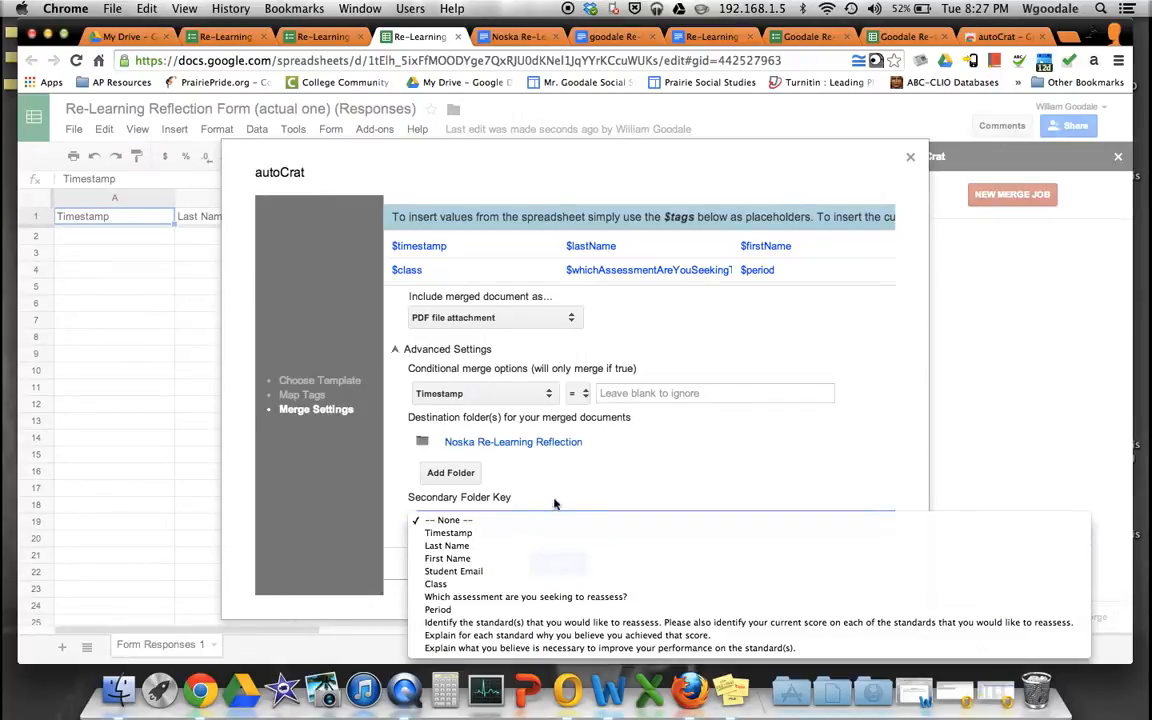
- Leave the secondary folder key unchanged and save the re-learning reflection merge job
{"action": "left_click", "coordinate": [585, 494]}
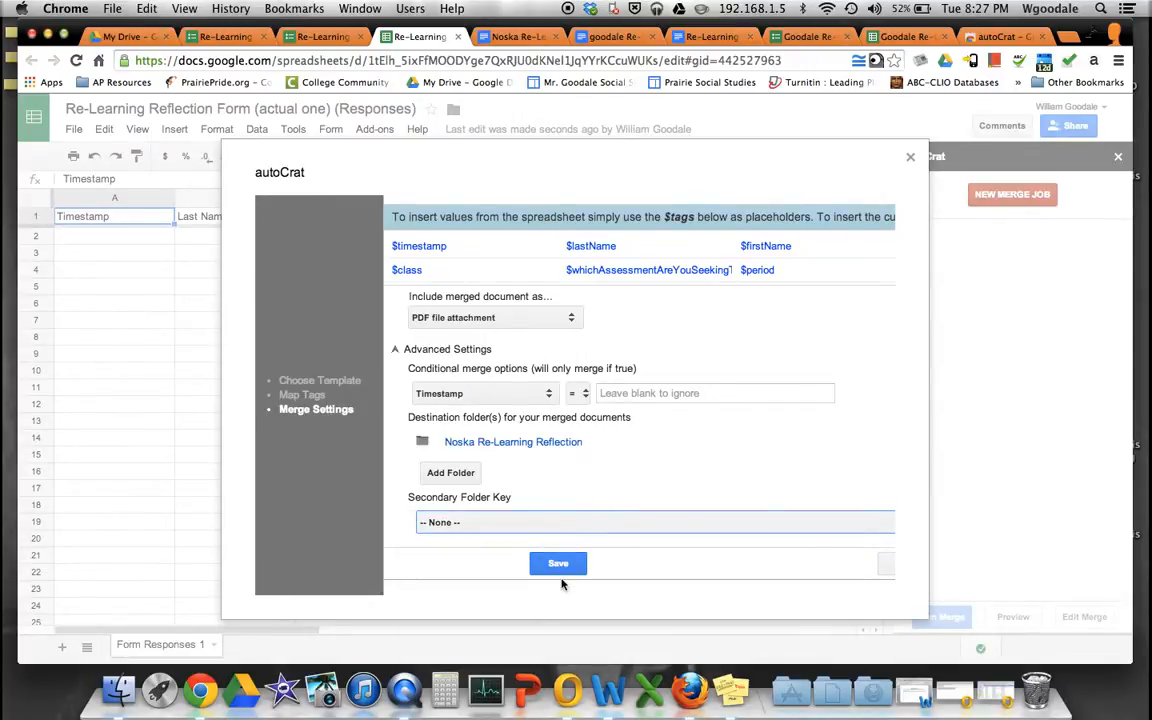
{"action": "scroll", "coordinate": [784, 547], "scroll_direction": "right", "scroll_amount": 2}
{"action": "scroll", "coordinate": [784, 547], "scroll_direction": "left", "scroll_amount": 2}
{"action": "left_click", "coordinate": [553, 565]}
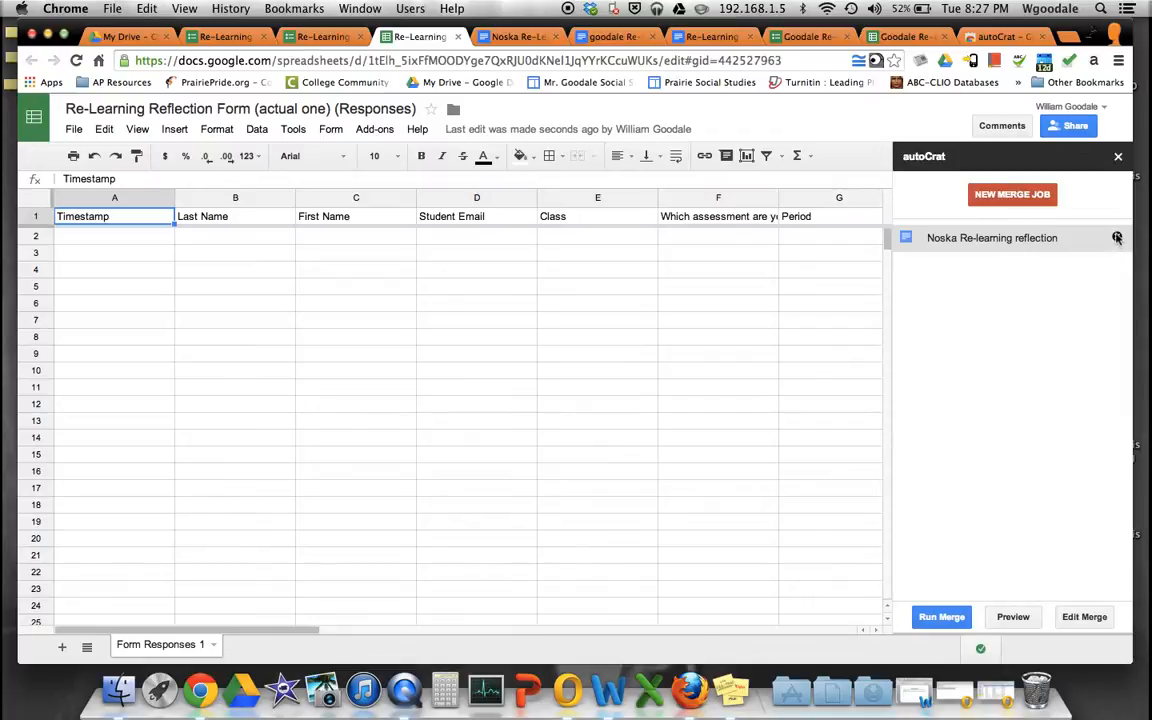
{"action": "left_click", "coordinate": [243, 38]}
- Fill in the student's name and e-mail, class Government, assessment 'hell', and period 1
{"action": "left_click", "coordinate": [308, 270]}
{"action": "type", "text": "Goodale"}
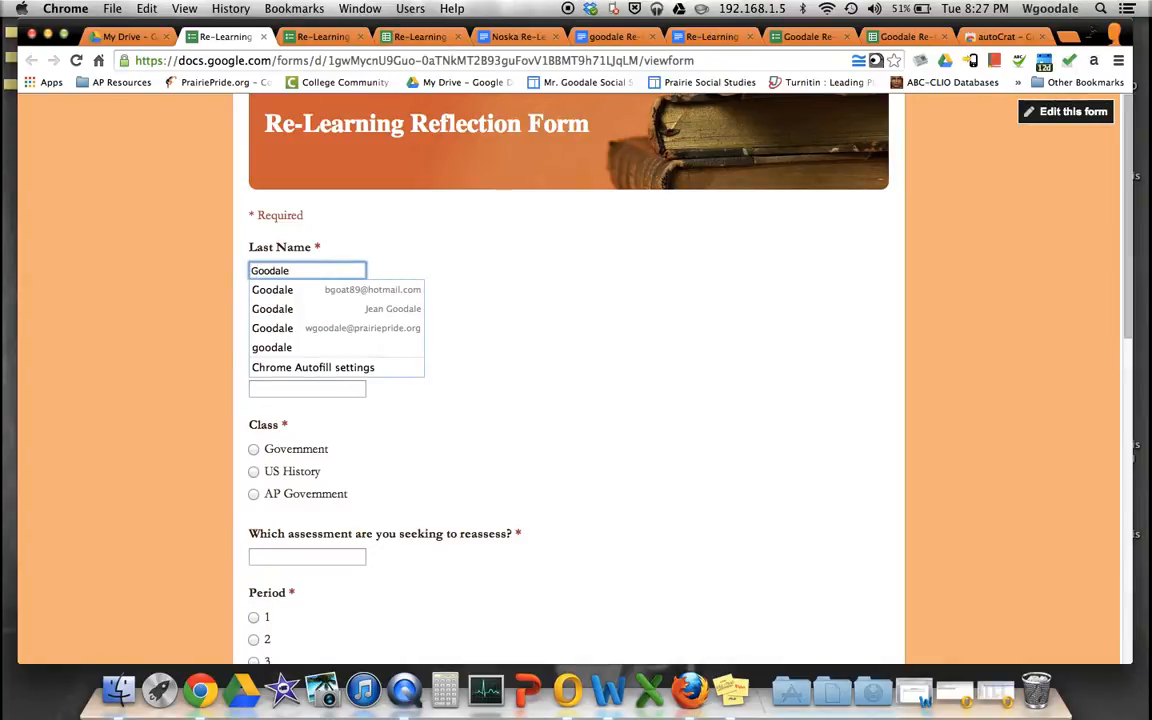
{"action": "left_click", "coordinate": [311, 328]}
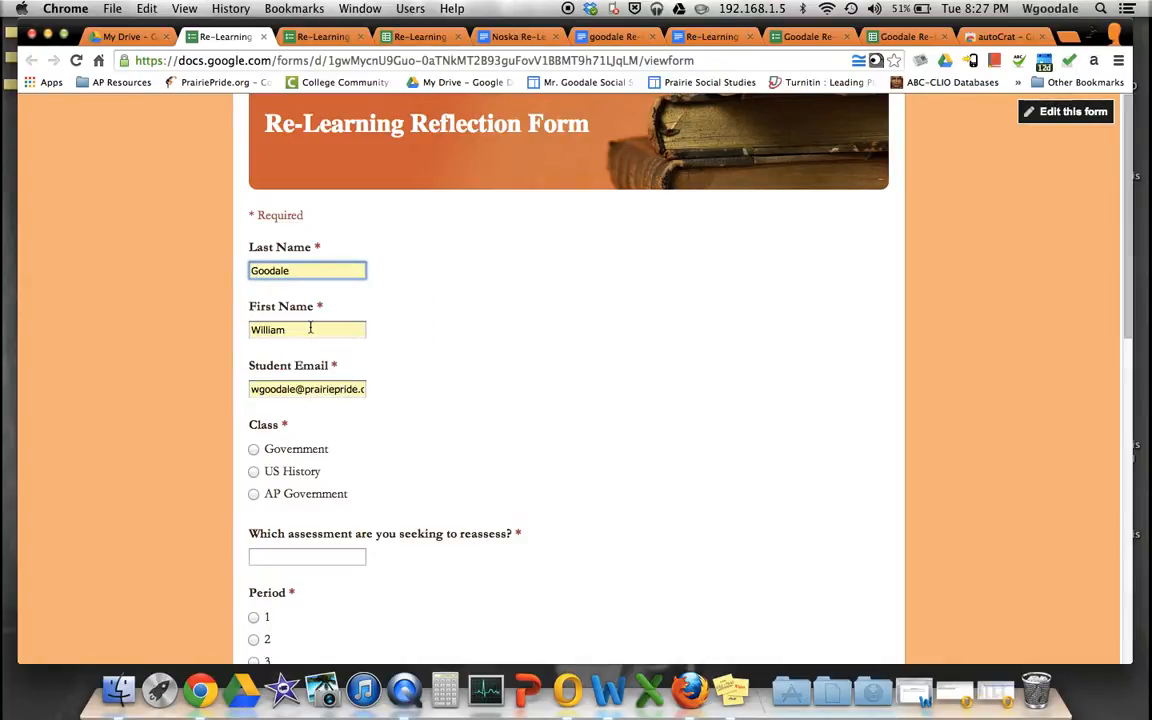
{"action": "scroll", "coordinate": [316, 304], "scroll_direction": "down", "scroll_amount": 1}
{"action": "scroll", "coordinate": [316, 306], "scroll_direction": "down", "scroll_amount": 1}
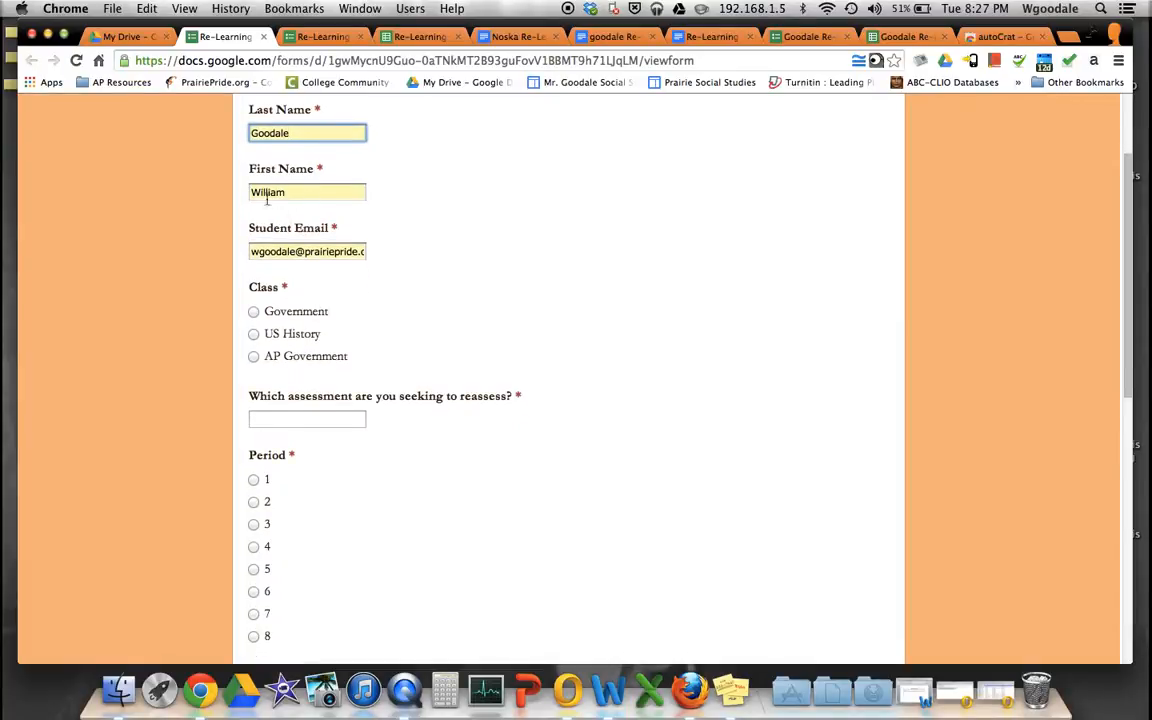
{"action": "scroll", "coordinate": [249, 252], "scroll_direction": "down", "scroll_amount": 1}
{"action": "left_click", "coordinate": [253, 260]}
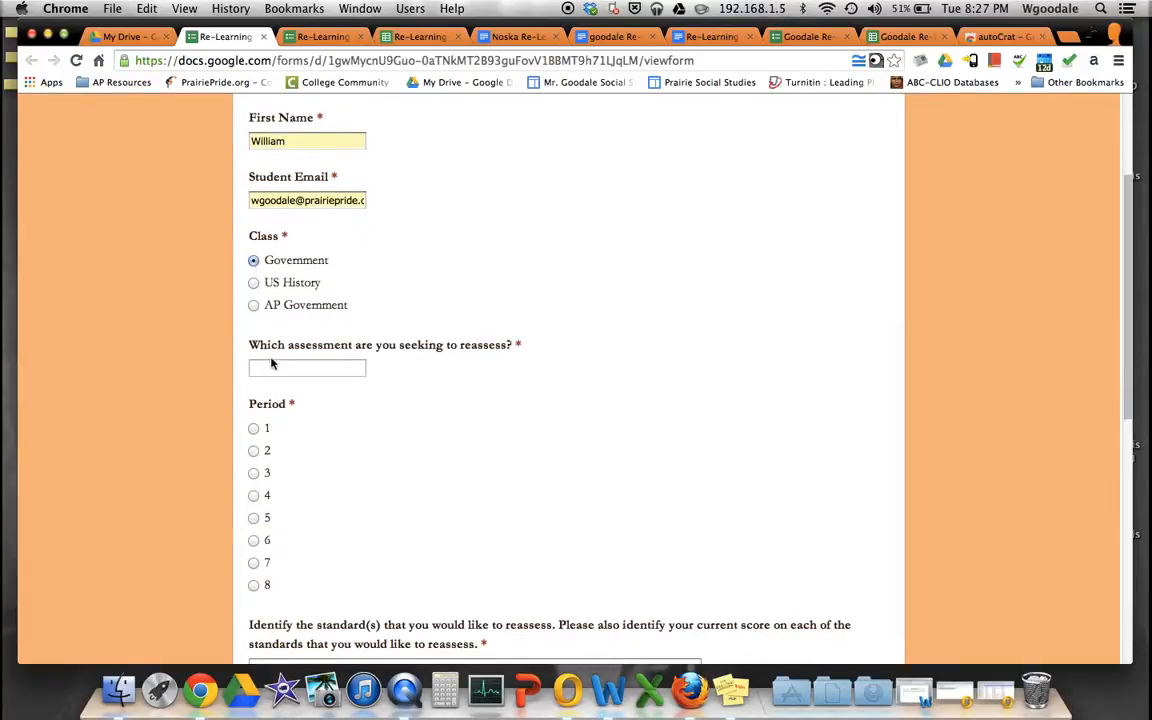
{"action": "left_click", "coordinate": [275, 366]}
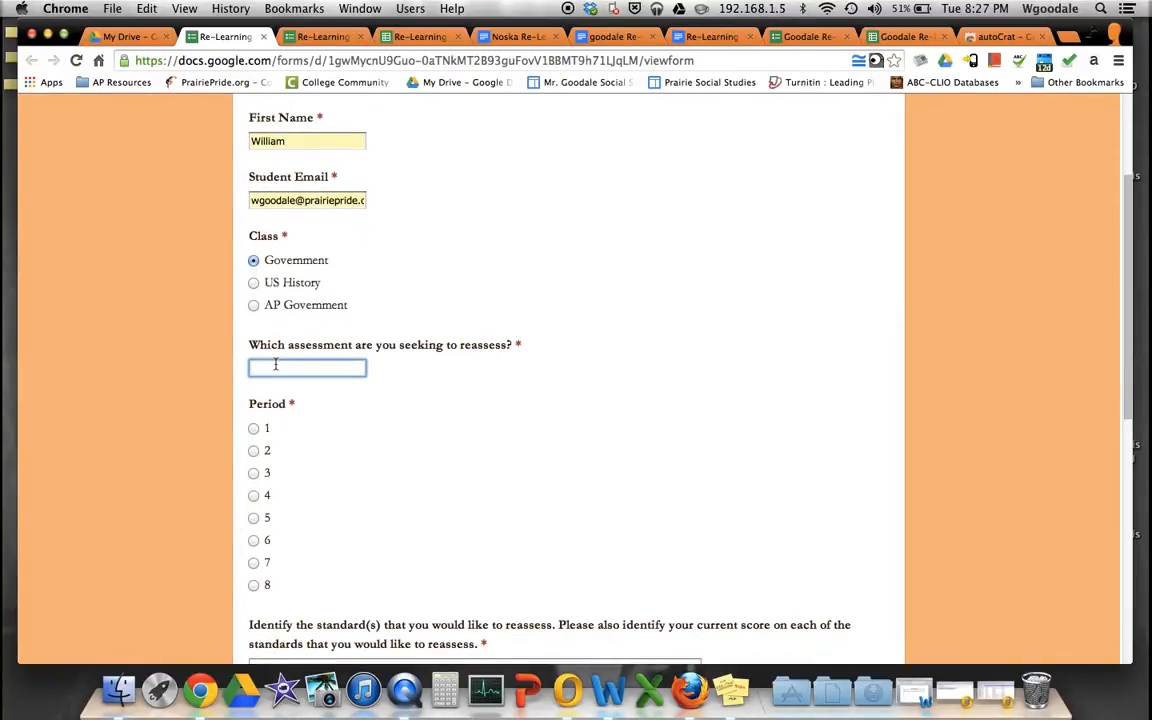
{"action": "type", "text": "hell"}
{"action": "left_click", "coordinate": [253, 428]}
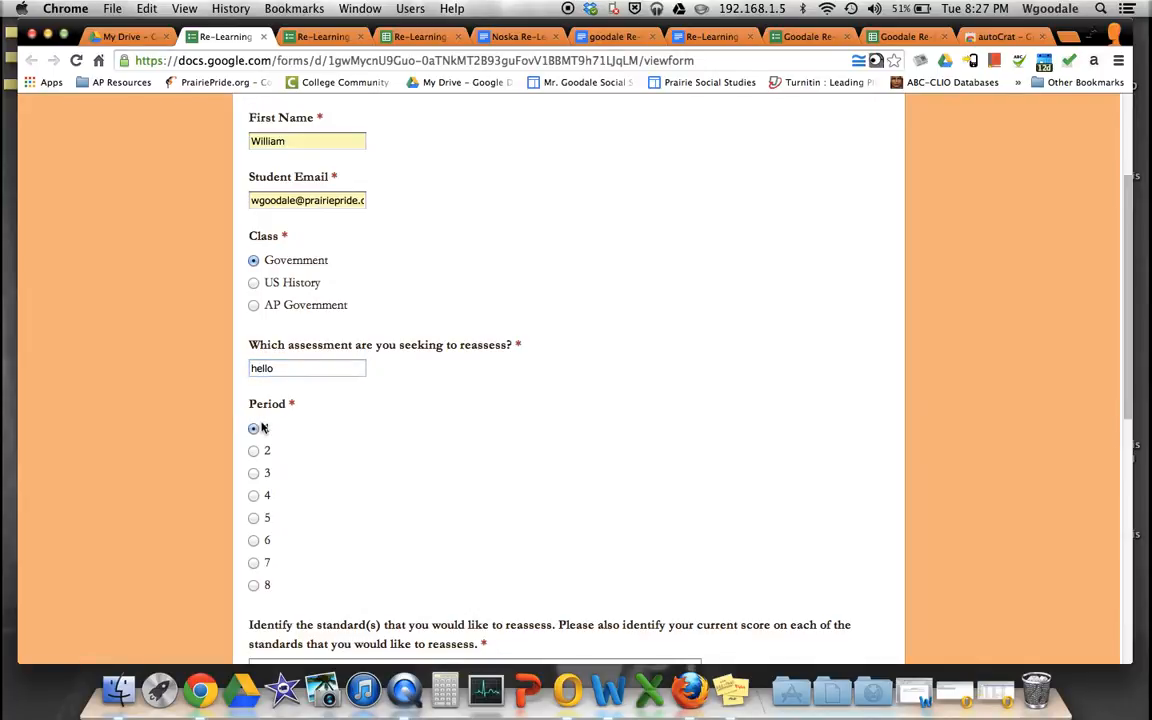
- Answer the standards question 'Testing to see if it works' and the scores question 'I hope this works'
{"action": "scroll", "coordinate": [258, 425], "scroll_direction": "down", "scroll_amount": 4}
{"action": "left_click", "coordinate": [261, 423]}
{"action": "scroll", "coordinate": [300, 440], "scroll_direction": "down", "scroll_amount": 1}
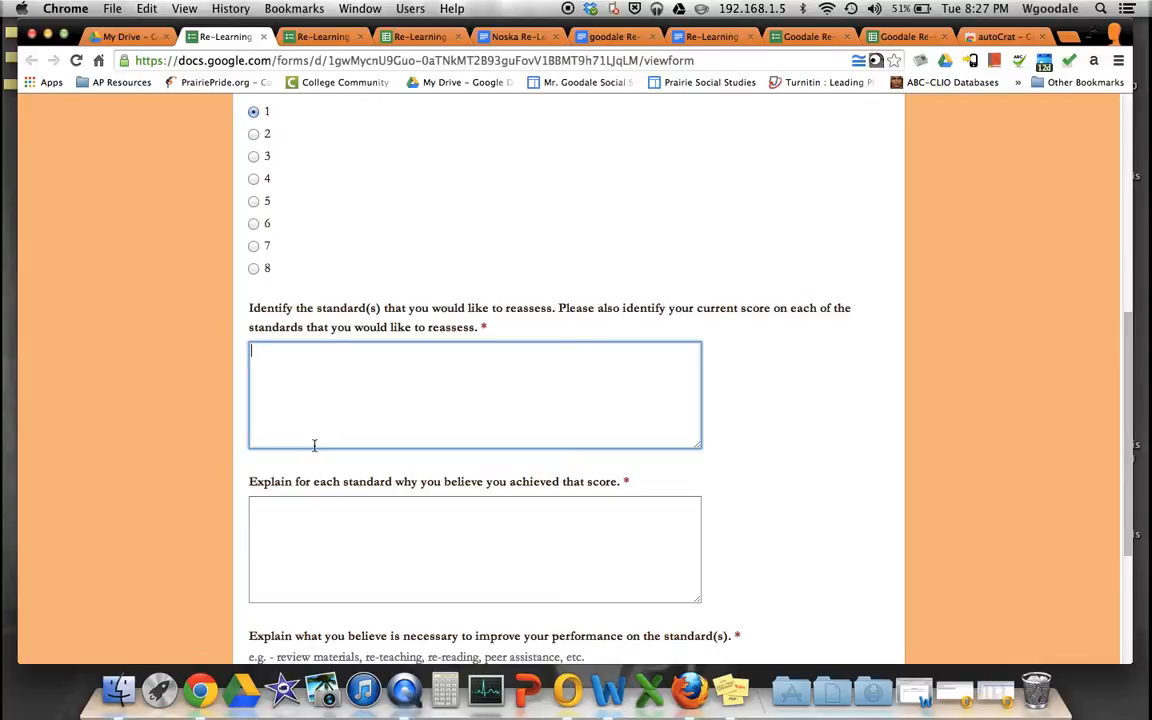
{"action": "type", "text": "Testring to"}
{"action": "key", "text": "BackSpace"}
{"action": "key", "text": "BackSpace"}
{"action": "key", "text": "BackSpace"}
{"action": "key", "text": "BackSpace"}
{"action": "type", "text": "ing to see if it works"}
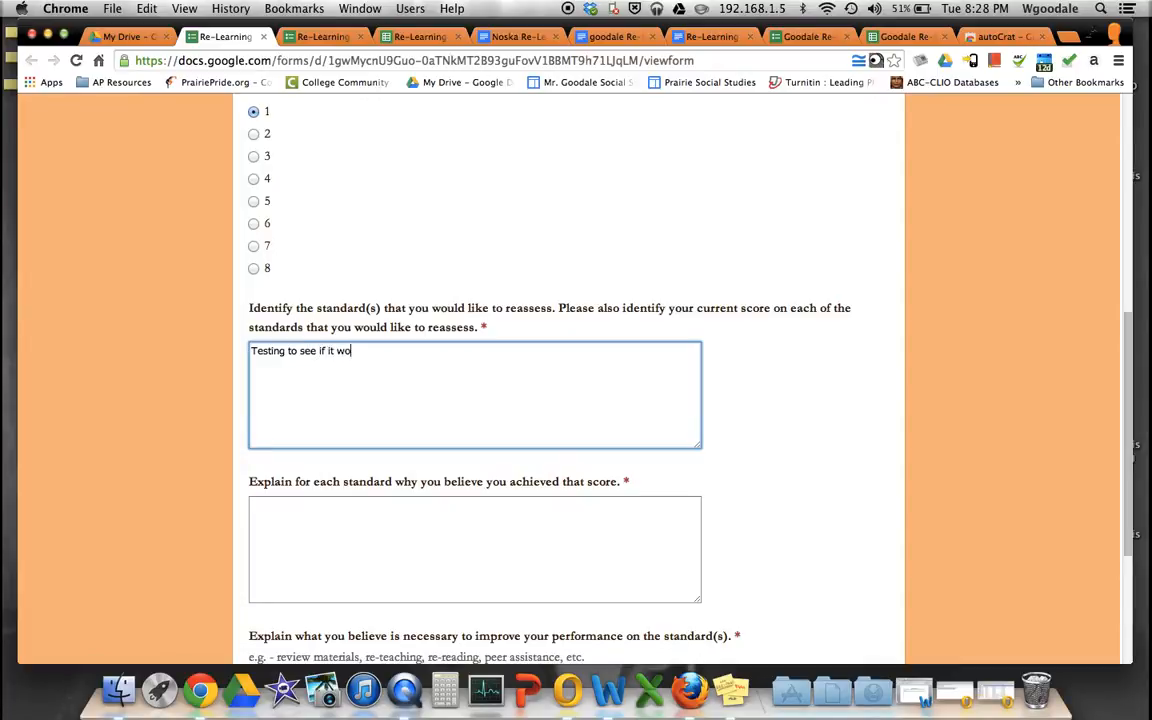
{"action": "left_click", "coordinate": [386, 549]}
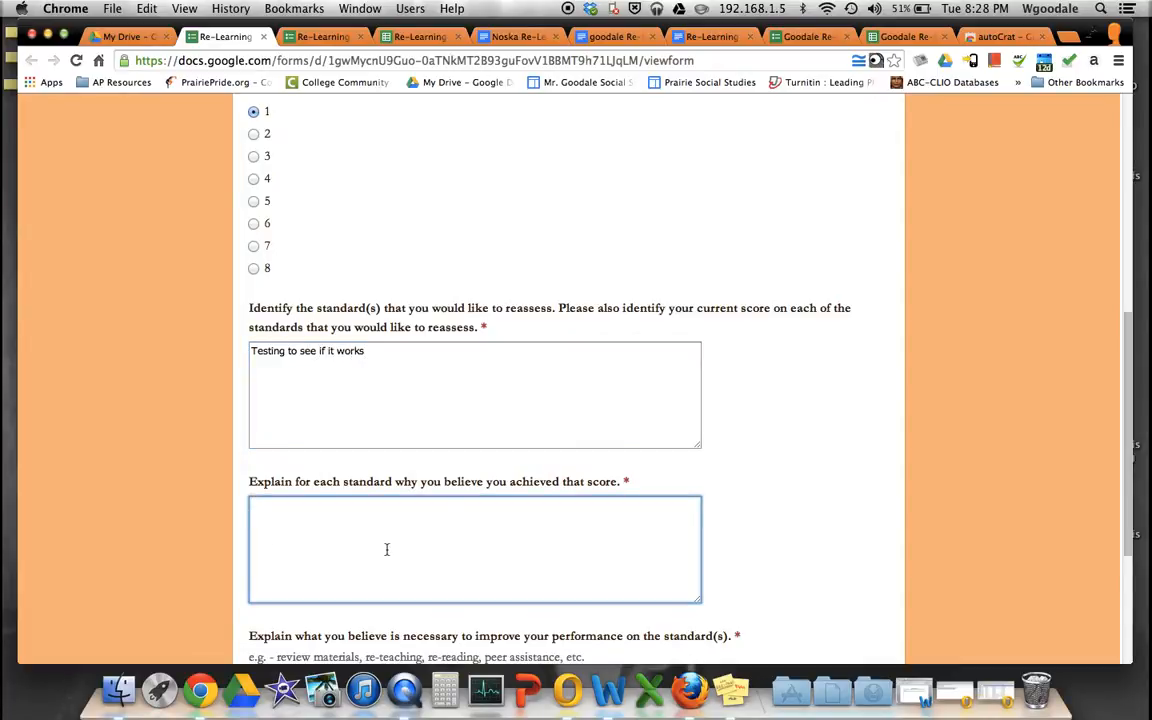
{"action": "type", "text": "I hope this works"}
- Answer what is needed to improve, fix the 'wnat' typo, and submit the test response
{"action": "scroll", "coordinate": [446, 564], "scroll_direction": "down", "scroll_amount": 4}
{"action": "left_click", "coordinate": [412, 529]}
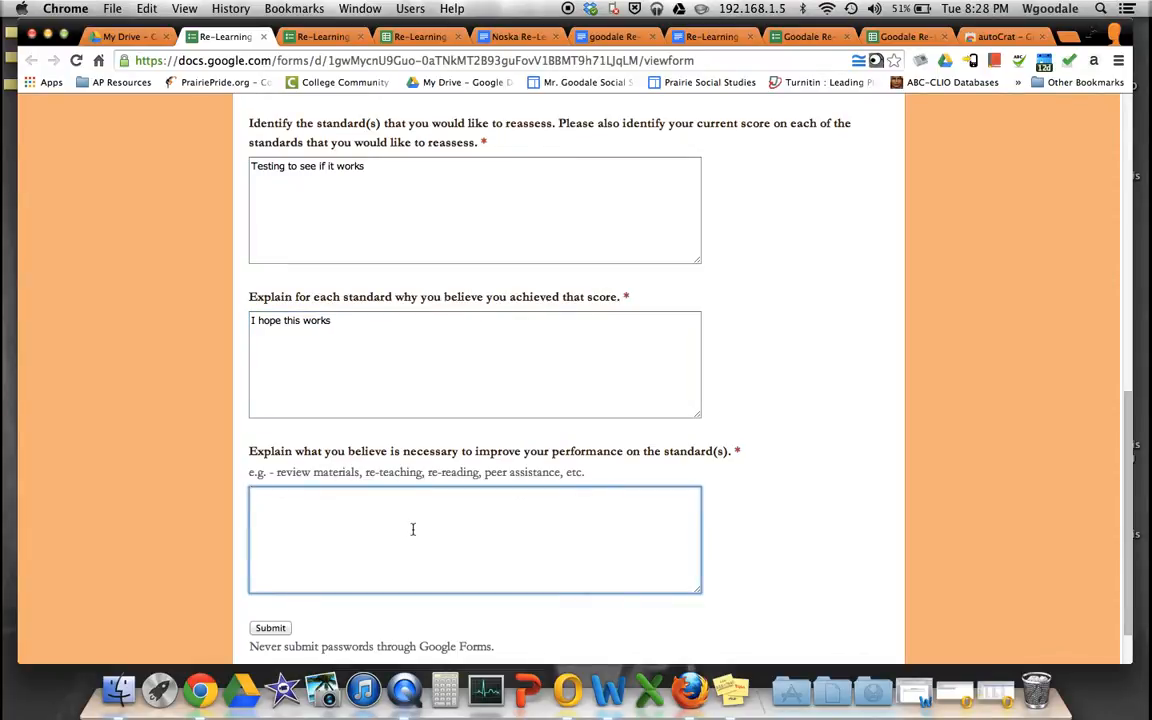
{"action": "type", "text": "I re"}
{"action": "type", "text": "don't wnat to hav"}
{"action": "type", "text": "e to redo this"}
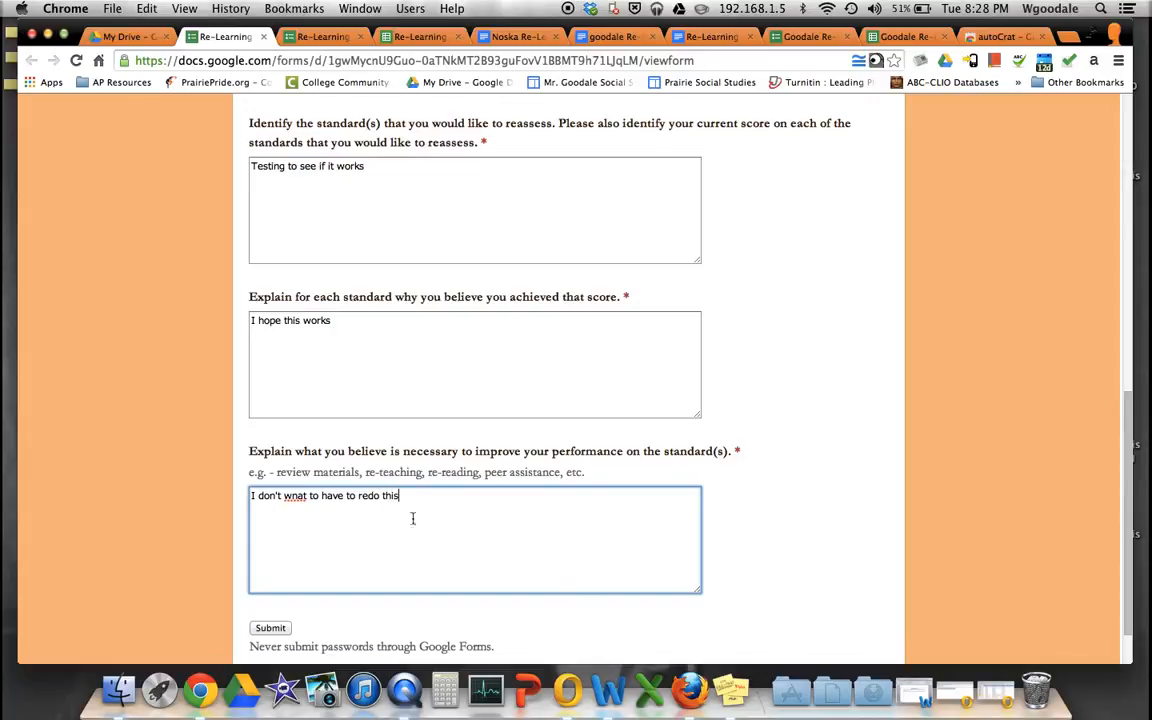
{"action": "left_click", "coordinate": [297, 495]}
{"action": "key", "text": "BackSpace"}
{"action": "key", "text": "Right"}
{"action": "type", "text": "n"}
{"action": "left_click", "coordinate": [268, 627]}
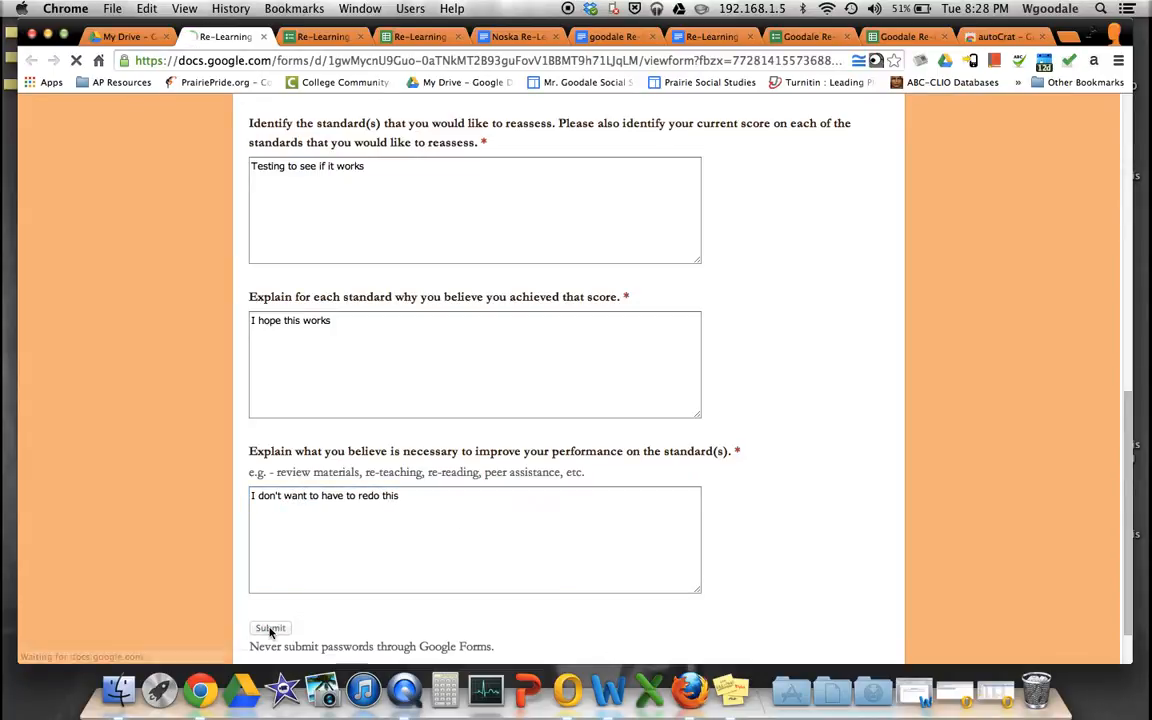
{"action": "left_click", "coordinate": [312, 36]}
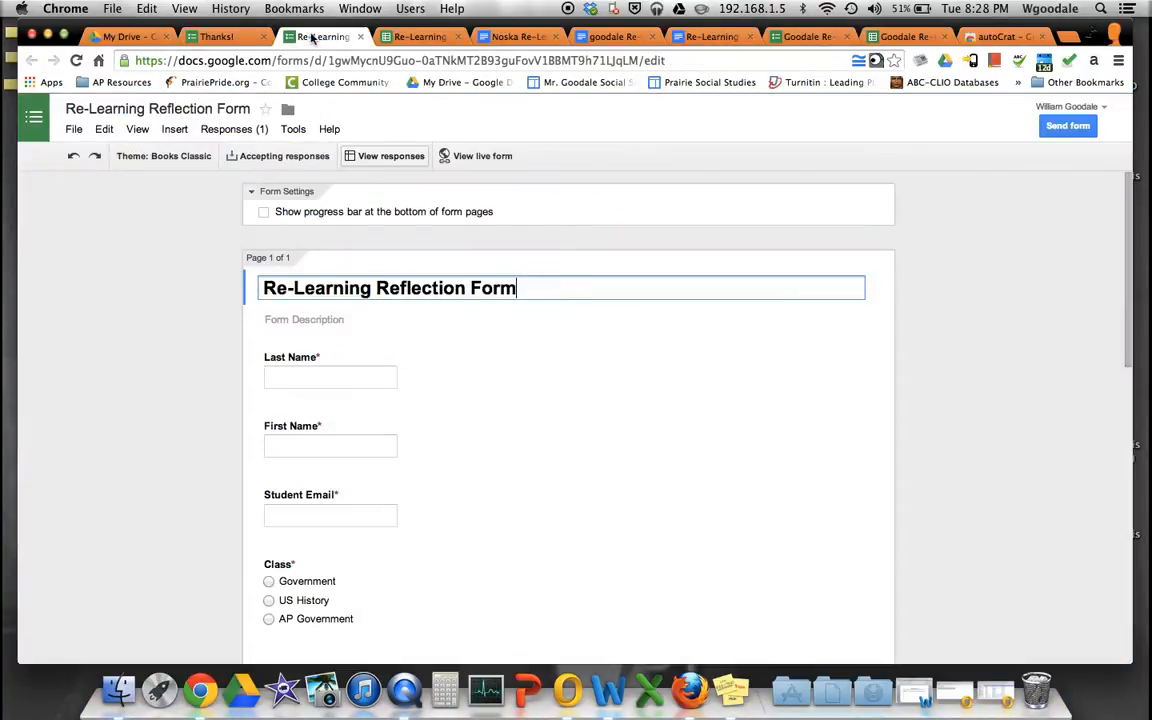
- Scroll across row 2 of Form Responses 1 to check the test submission
{"action": "left_click", "coordinate": [448, 37]}
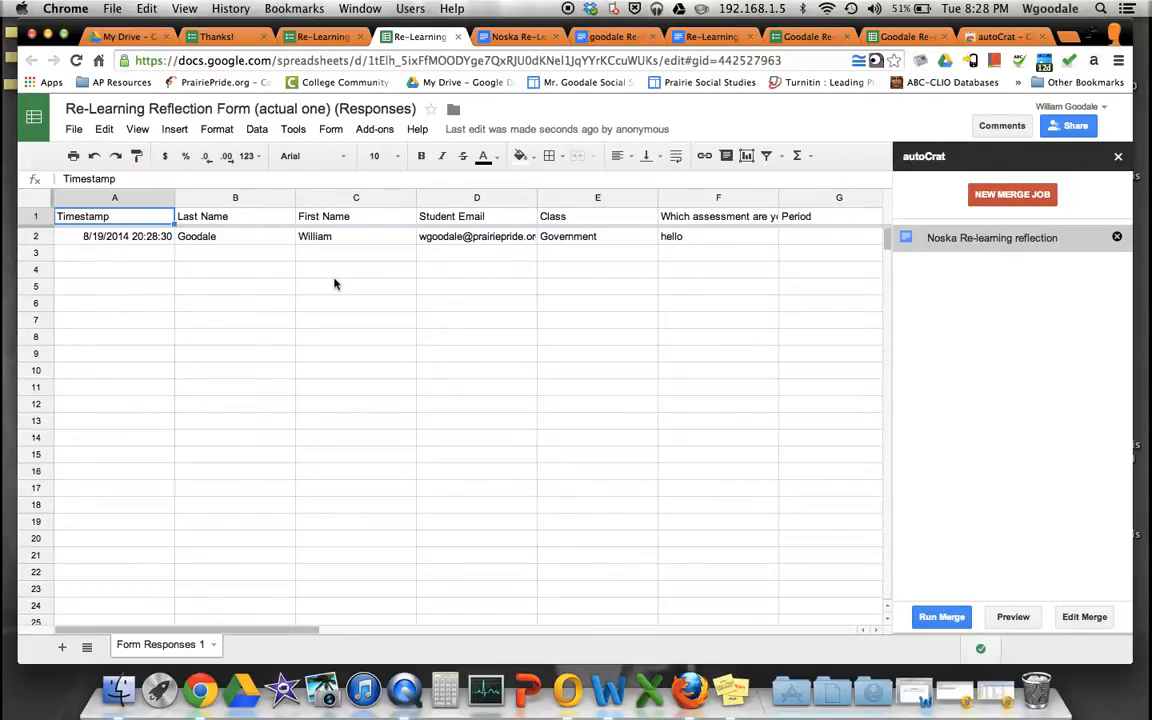
{"action": "scroll", "coordinate": [335, 284], "scroll_direction": "right", "scroll_amount": 5}
{"action": "scroll", "coordinate": [334, 284], "scroll_direction": "left", "scroll_amount": 5}
{"action": "scroll", "coordinate": [334, 284], "scroll_direction": "right", "scroll_amount": 10}
{"action": "scroll", "coordinate": [334, 284], "scroll_direction": "left", "scroll_amount": 8}
{"action": "scroll", "coordinate": [334, 284], "scroll_direction": "left", "scroll_amount": 3}
{"action": "scroll", "coordinate": [527, 270], "scroll_direction": "right", "scroll_amount": 6}
{"action": "scroll", "coordinate": [527, 270], "scroll_direction": "left", "scroll_amount": 2}
{"action": "scroll", "coordinate": [528, 273], "scroll_direction": "right", "scroll_amount": 6}
{"action": "scroll", "coordinate": [528, 273], "scroll_direction": "left", "scroll_amount": 10}
- Look through the form editor's extra tools, then the sheet's menu for notification settings
{"action": "left_click", "coordinate": [297, 38]}
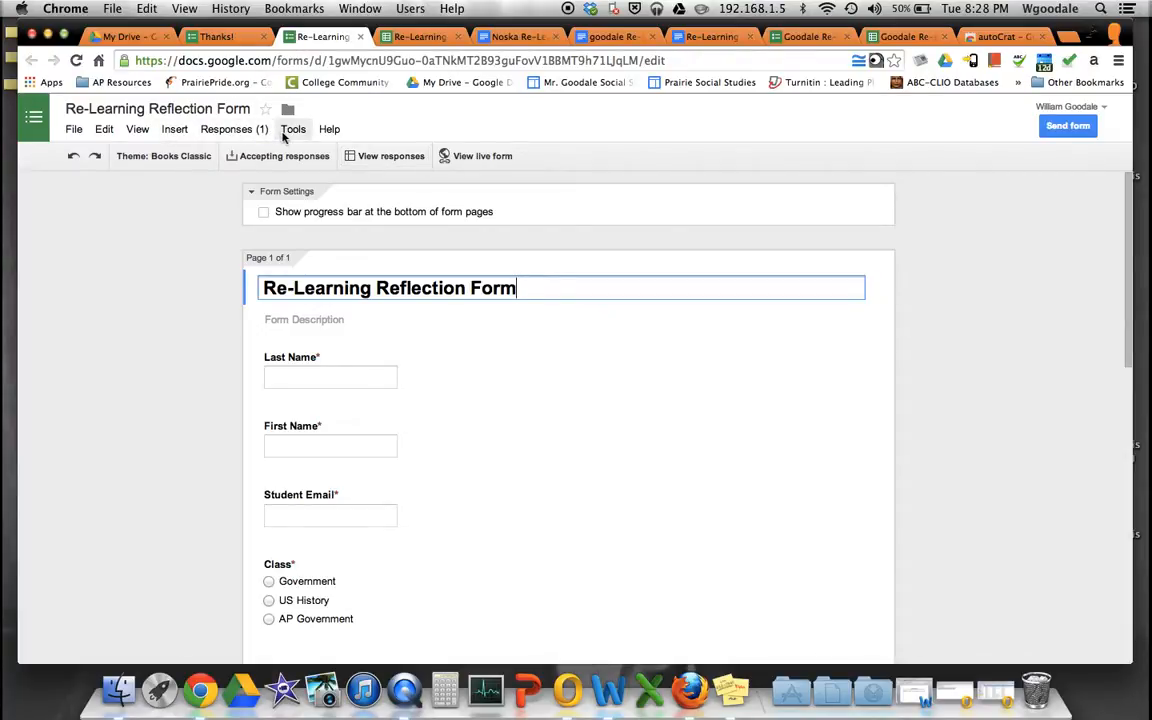
{"action": "left_click", "coordinate": [288, 131]}
{"action": "left_click", "coordinate": [284, 137]}
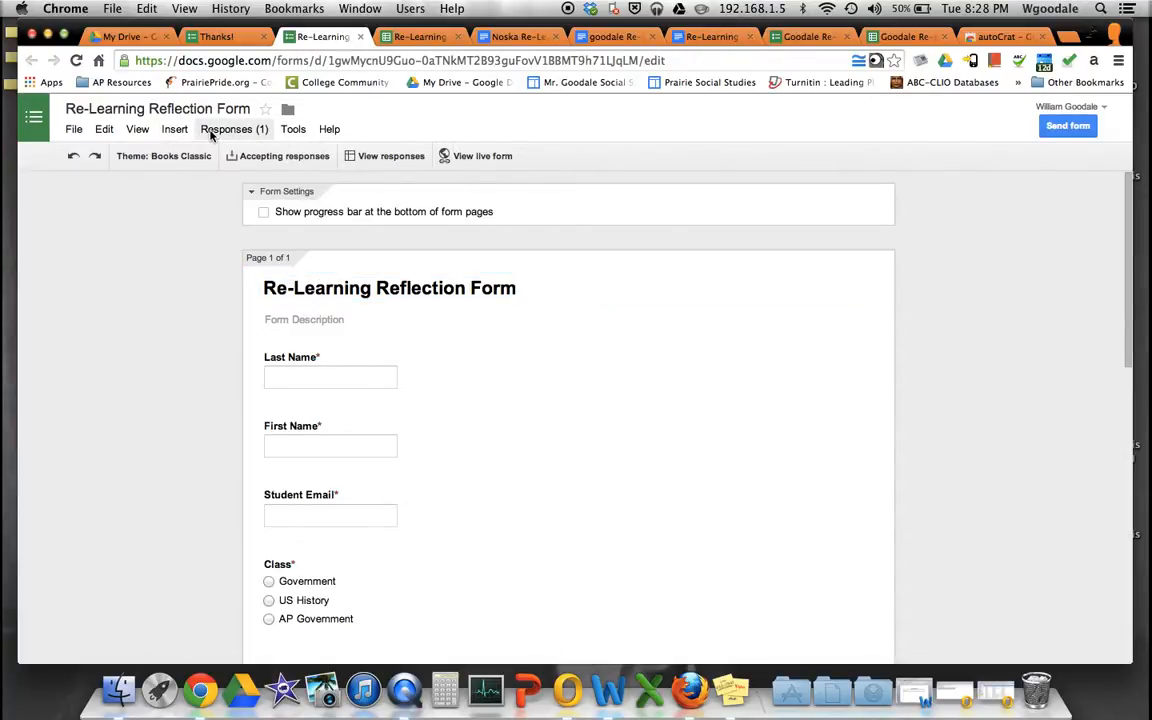
{"action": "left_click", "coordinate": [418, 36]}
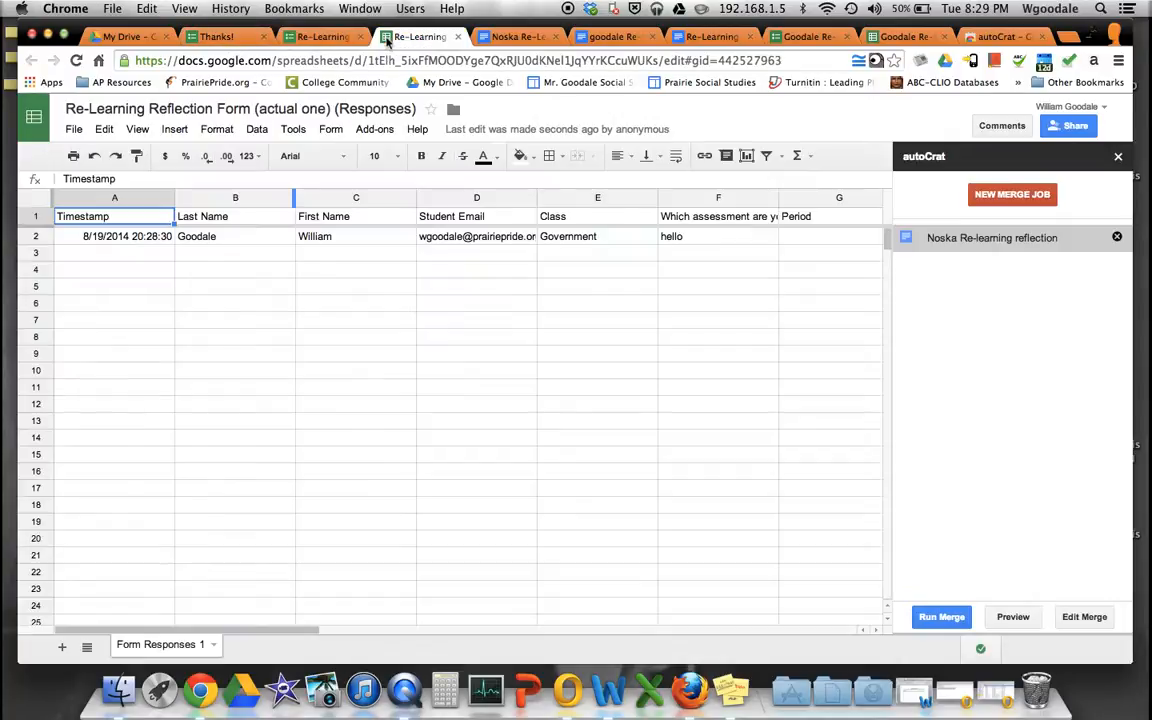
{"action": "left_click", "coordinate": [287, 130]}
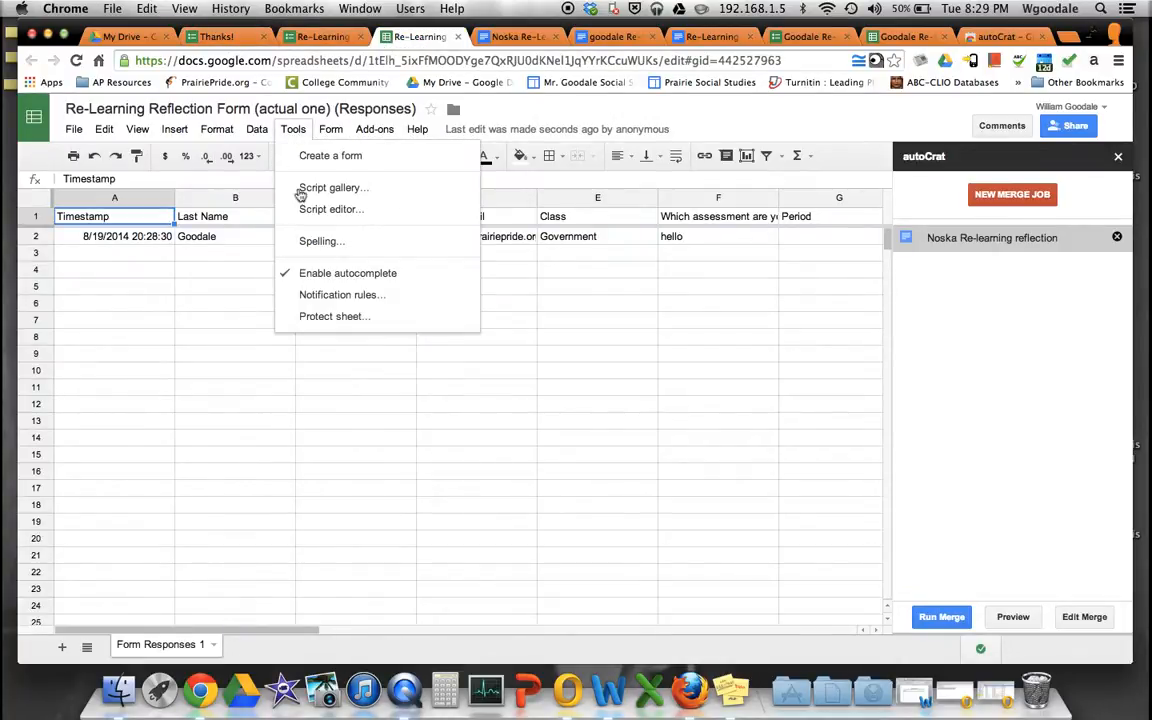
{"action": "left_click", "coordinate": [329, 296]}
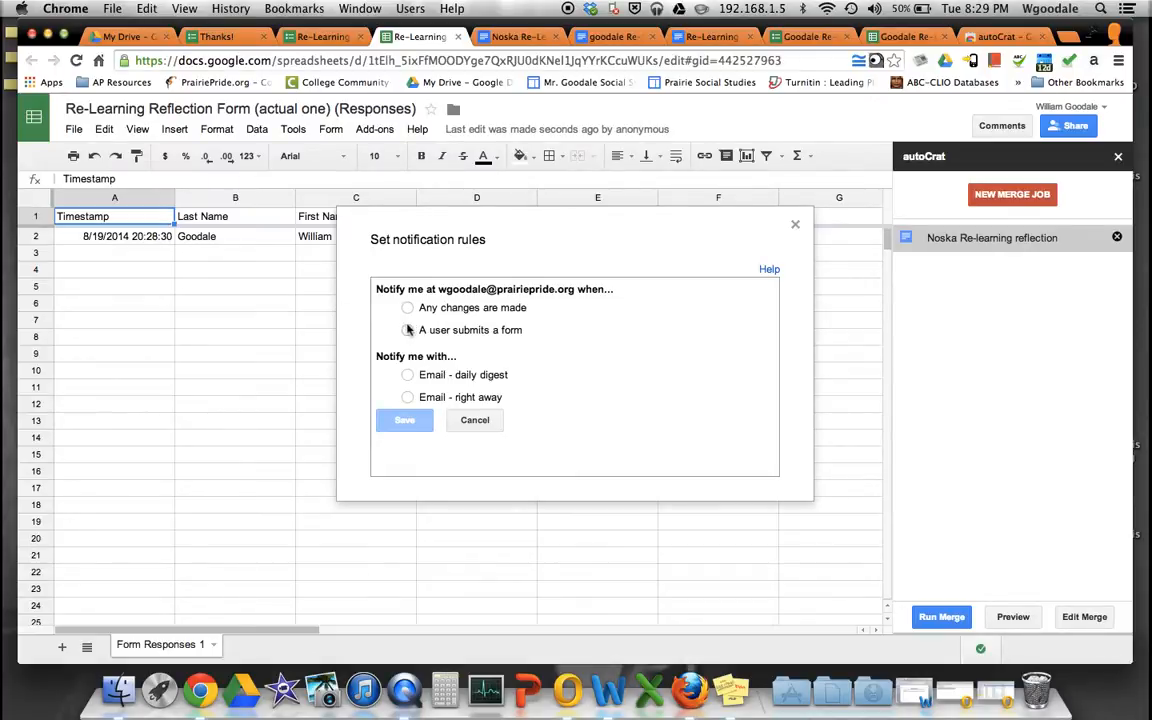
{"action": "left_click", "coordinate": [407, 331]}
{"action": "left_click", "coordinate": [408, 398]}
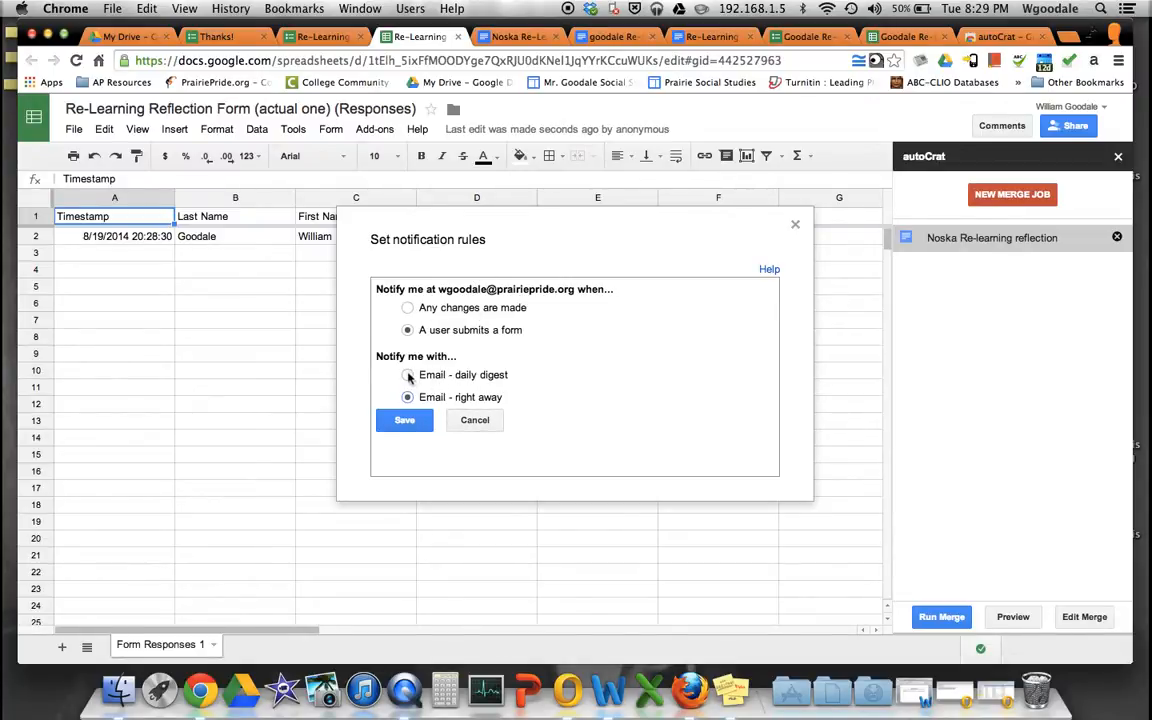
{"action": "left_click", "coordinate": [476, 421]}
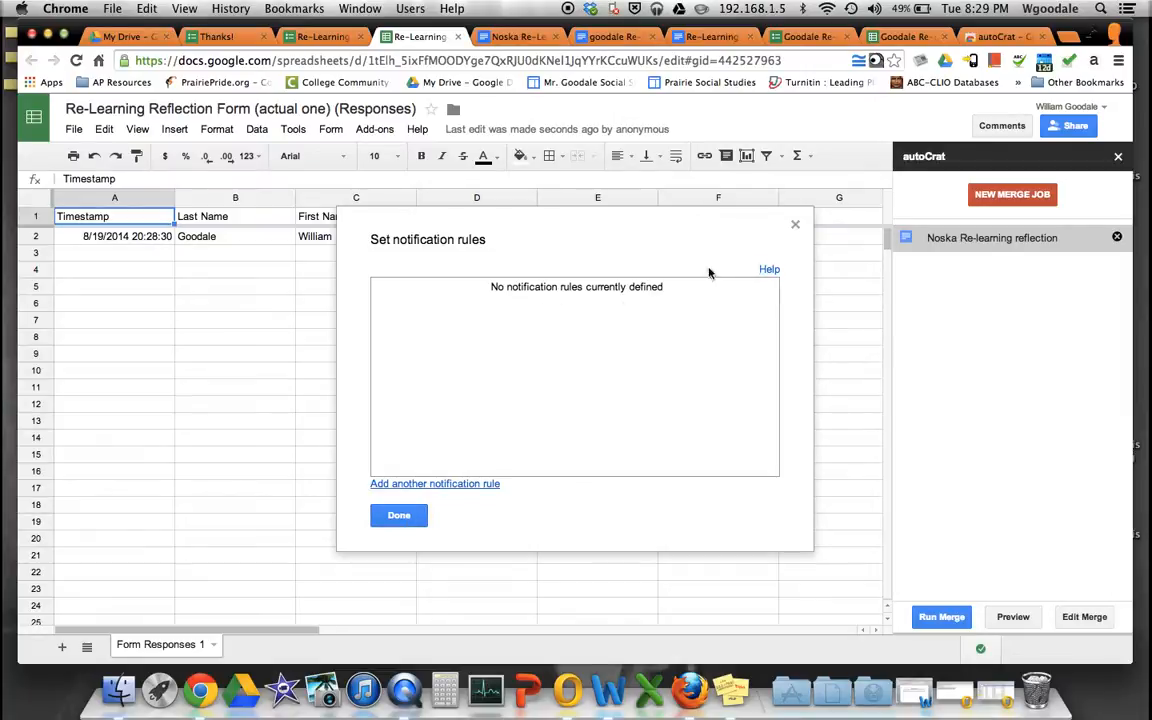
{"action": "left_click", "coordinate": [795, 225]}
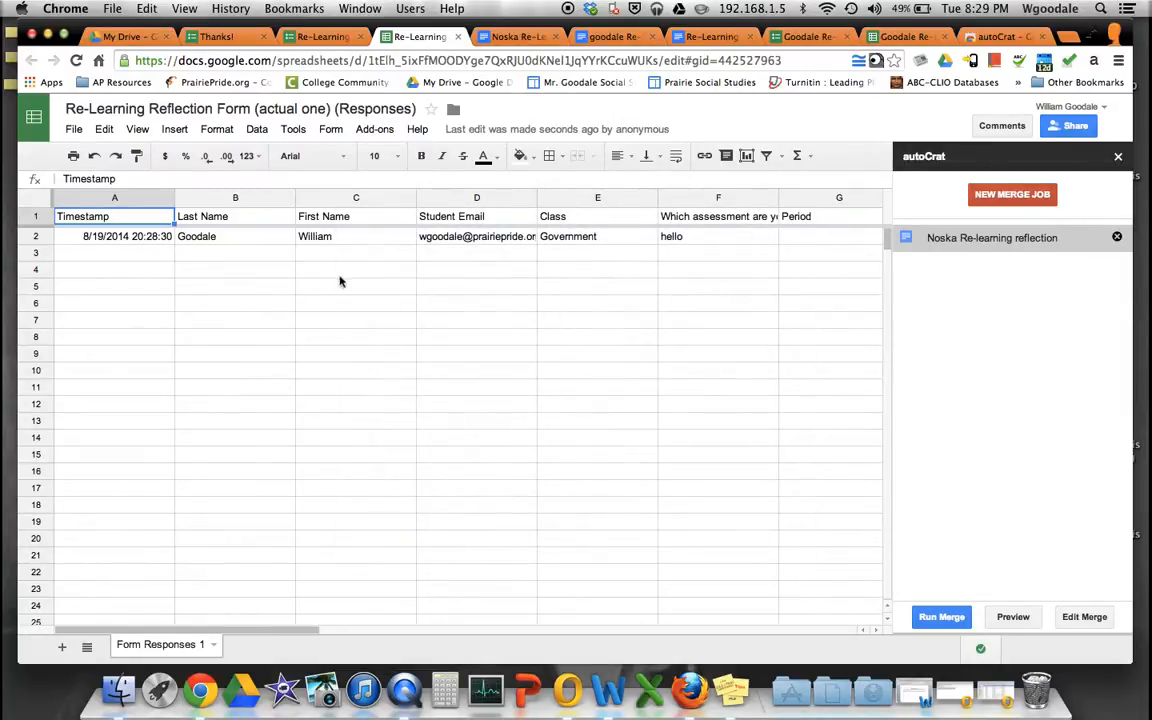
- Run the reflection merge job and view row 2's Doc ID, URL, link and status columns
{"action": "scroll", "coordinate": [124, 240], "scroll_direction": "right", "scroll_amount": 10}
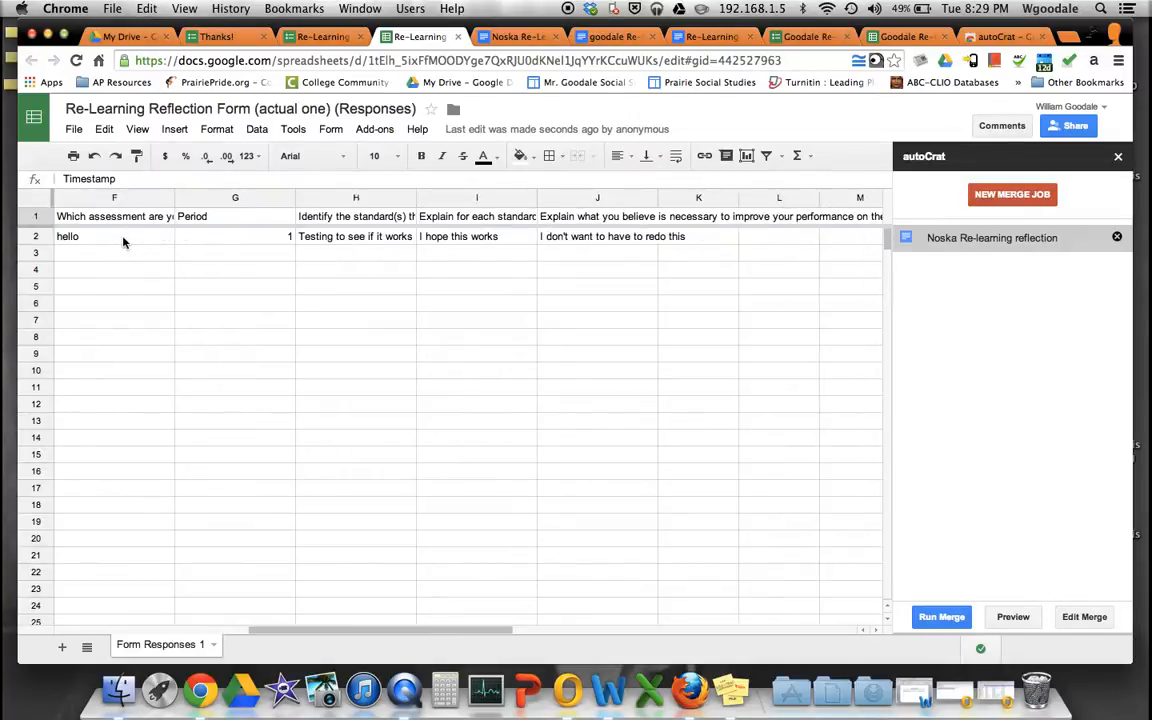
{"action": "scroll", "coordinate": [124, 240], "scroll_direction": "left", "scroll_amount": 10}
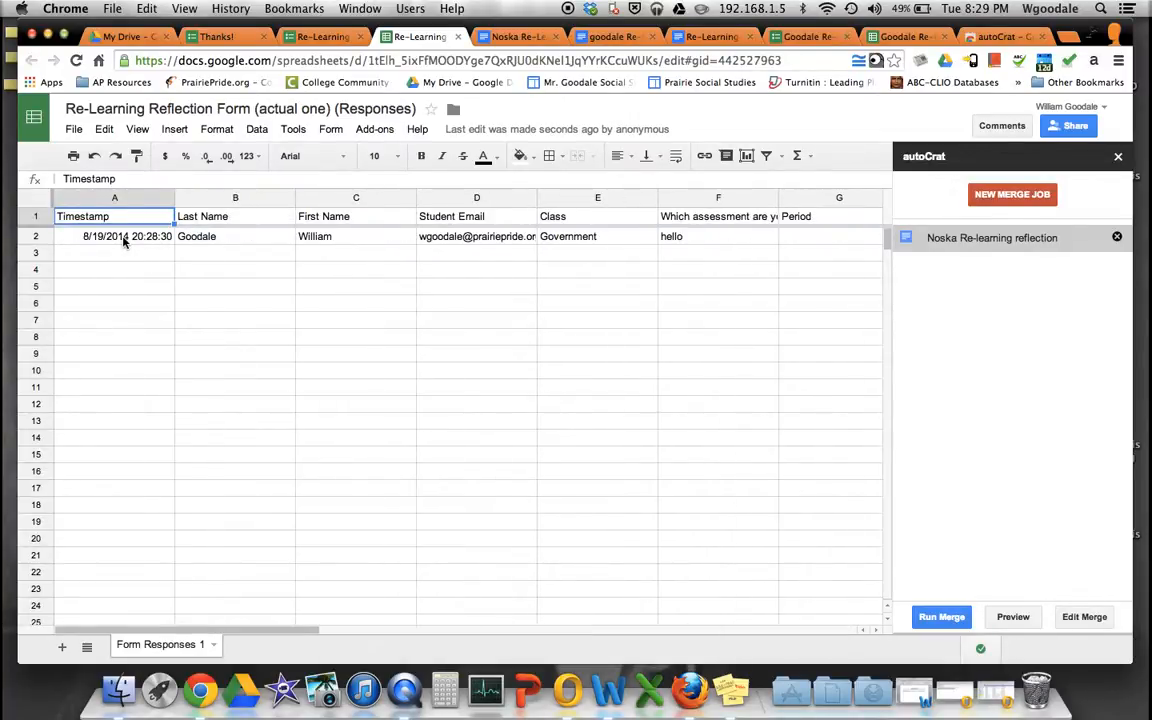
{"action": "left_click", "coordinate": [943, 618]}
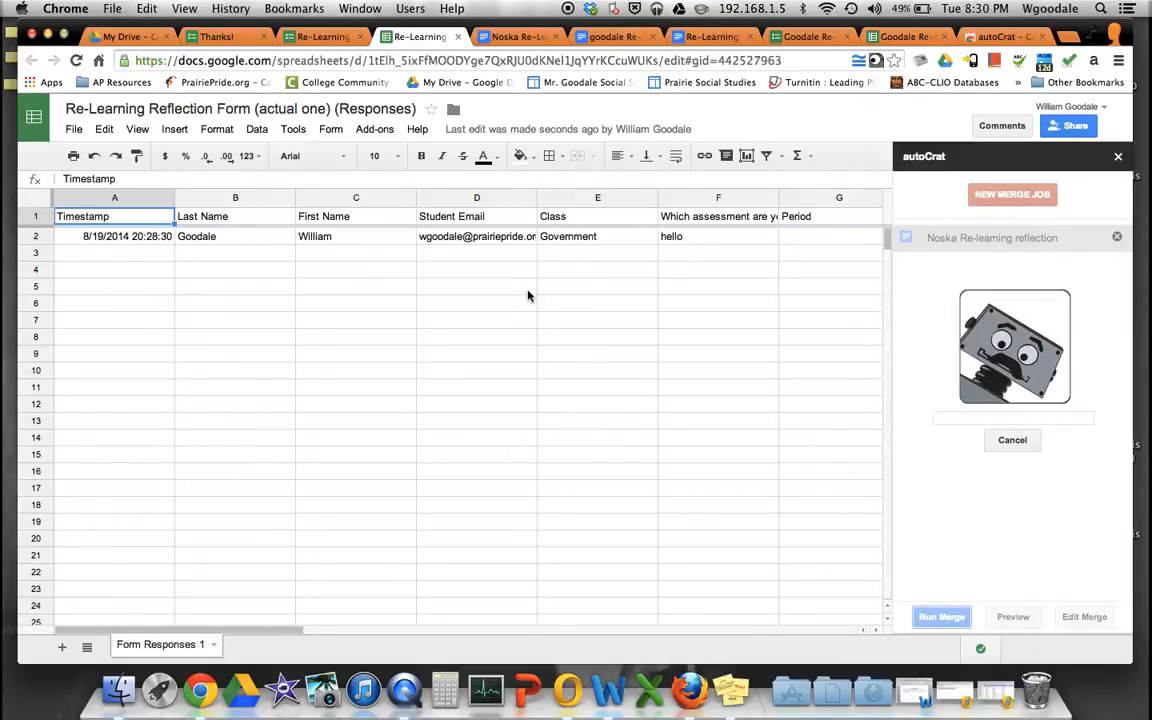
{"action": "scroll", "coordinate": [528, 295], "scroll_direction": "right", "scroll_amount": 10}
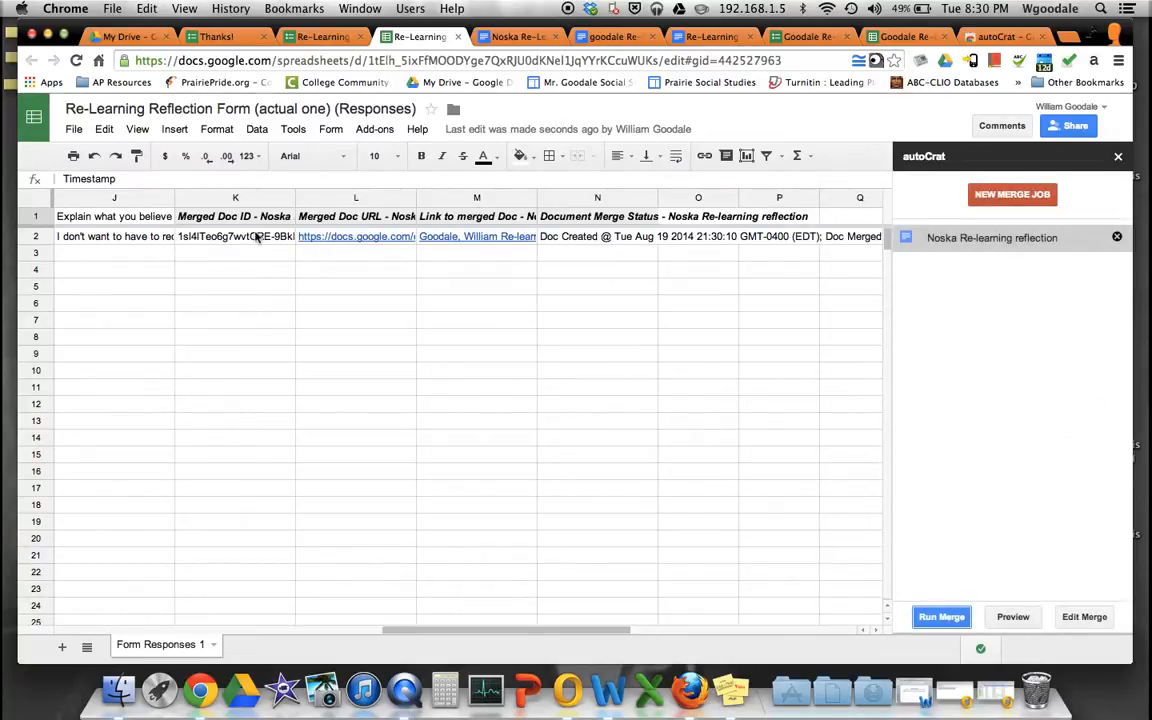
{"action": "scroll", "coordinate": [401, 388], "scroll_direction": "left", "scroll_amount": 6}
{"action": "scroll", "coordinate": [402, 388], "scroll_direction": "right", "scroll_amount": 3}
{"action": "scroll", "coordinate": [402, 388], "scroll_direction": "right", "scroll_amount": 3}
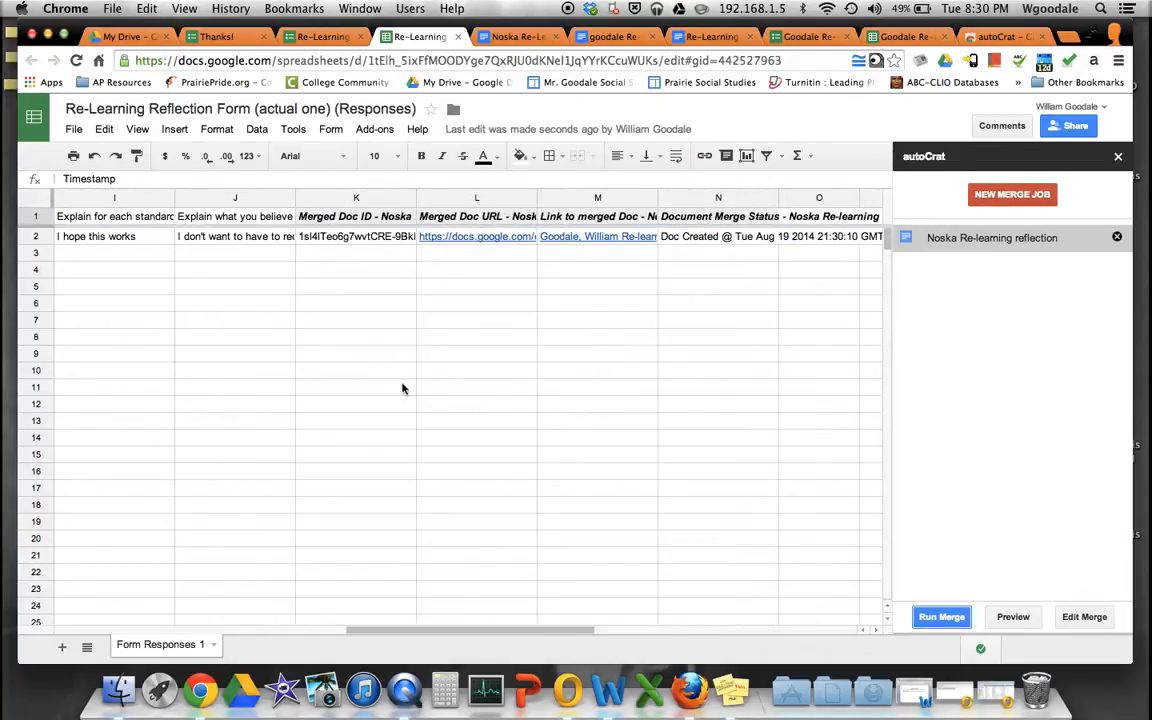
- Check Outlook's Inbox for new mail, relaunching it to sync, then minimize it
{"action": "left_click", "coordinate": [570, 692]}
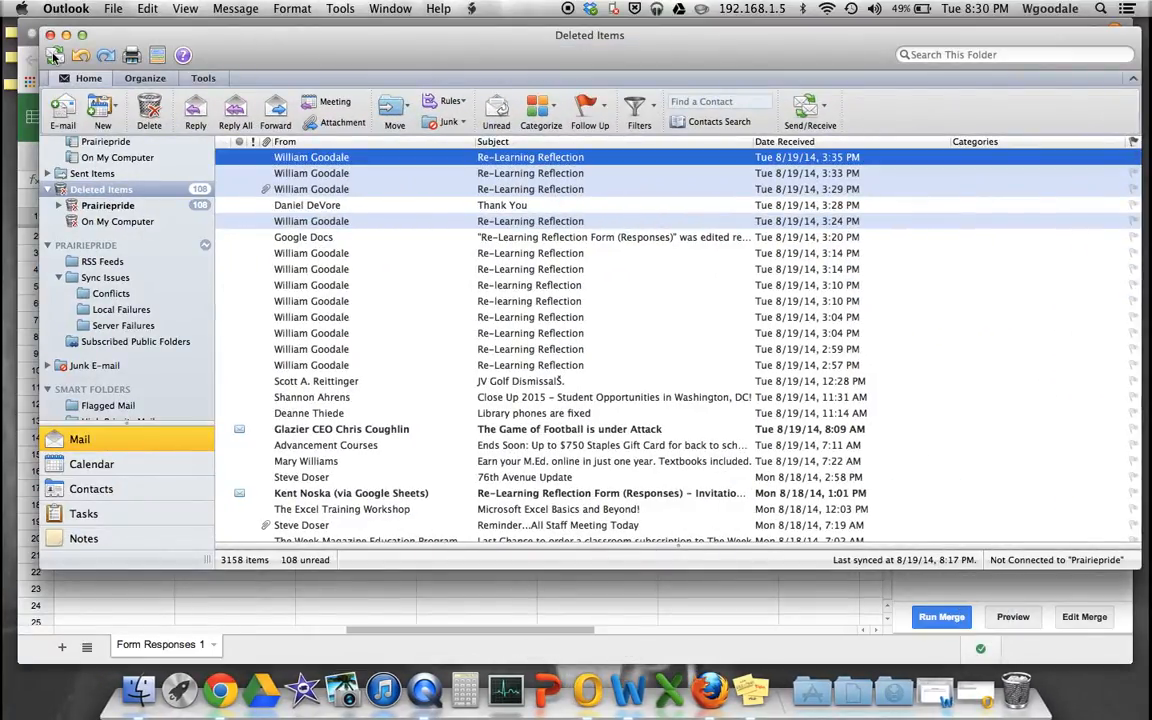
{"action": "scroll", "coordinate": [105, 195], "scroll_direction": "up", "scroll_amount": 5}
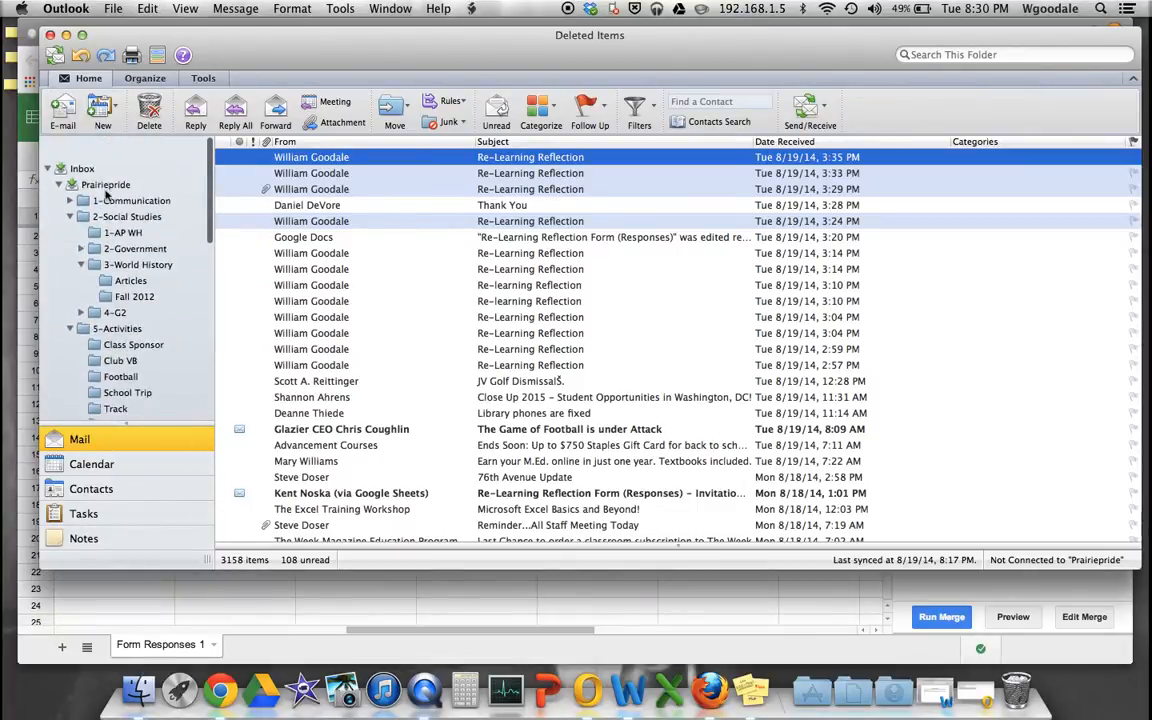
{"action": "left_click", "coordinate": [82, 144]}
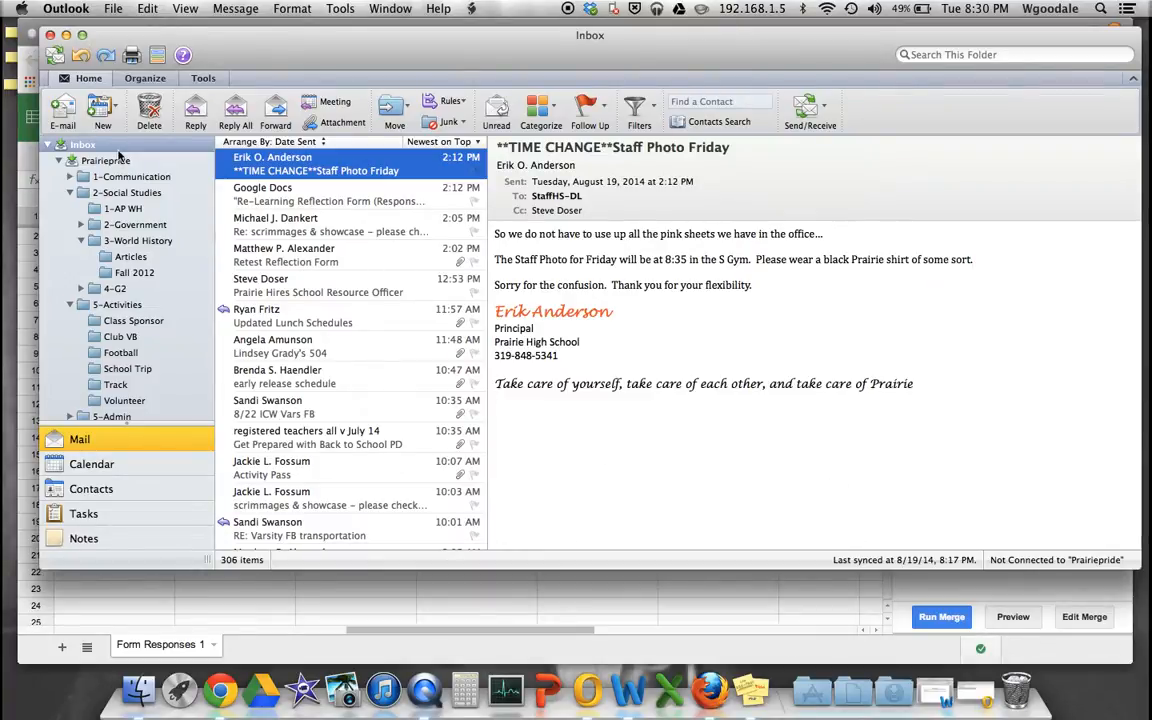
{"action": "key", "text": "super+q"}
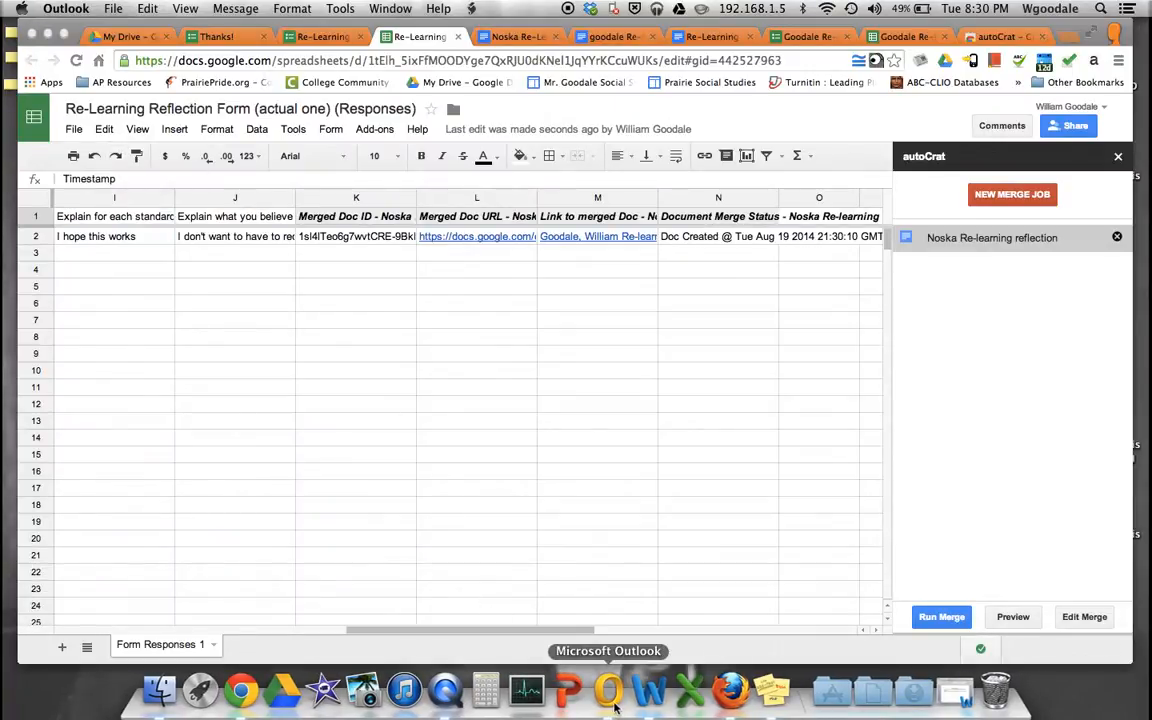
{"action": "left_click", "coordinate": [613, 706]}
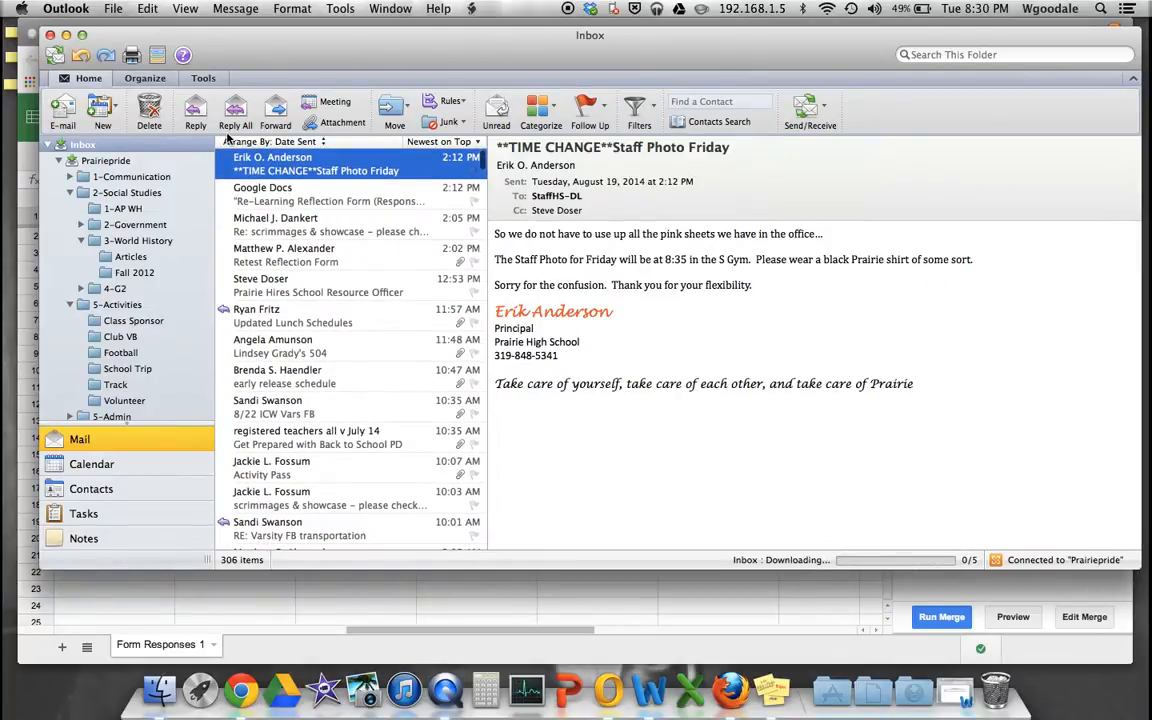
{"action": "left_click", "coordinate": [66, 35]}
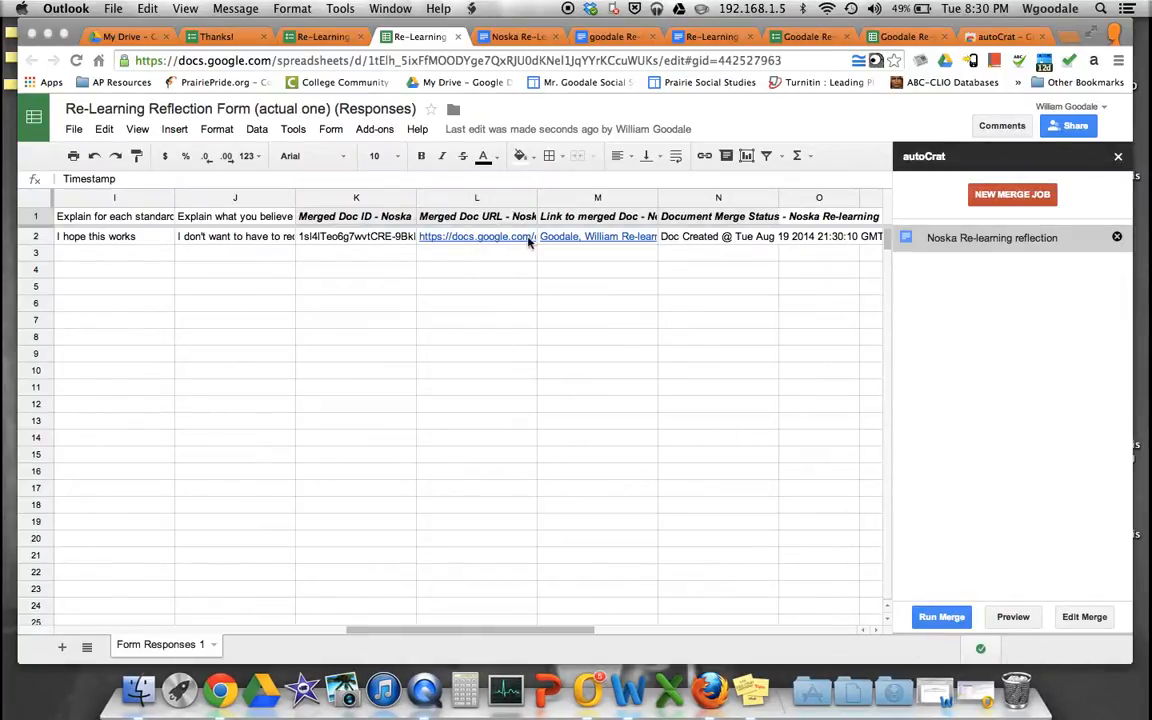
- Open the merged reflection Doc from the link in cell L2
{"action": "left_click", "coordinate": [526, 242]}
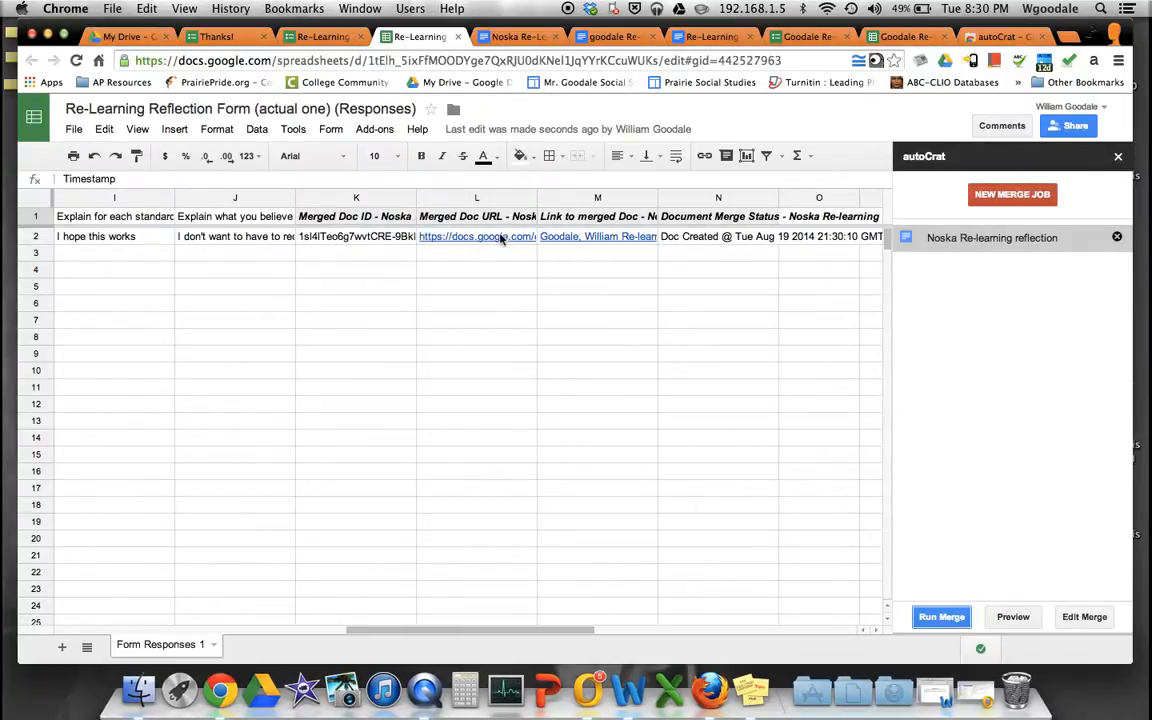
{"action": "left_click", "coordinate": [501, 238]}
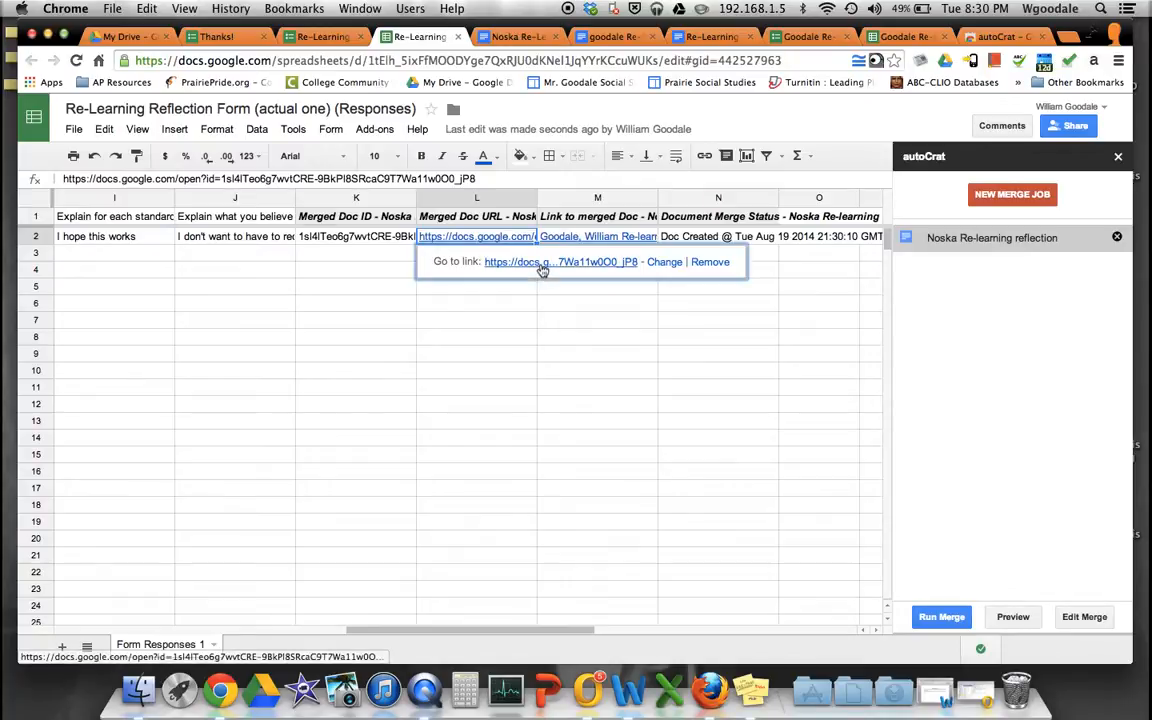
{"action": "left_click", "coordinate": [540, 267]}
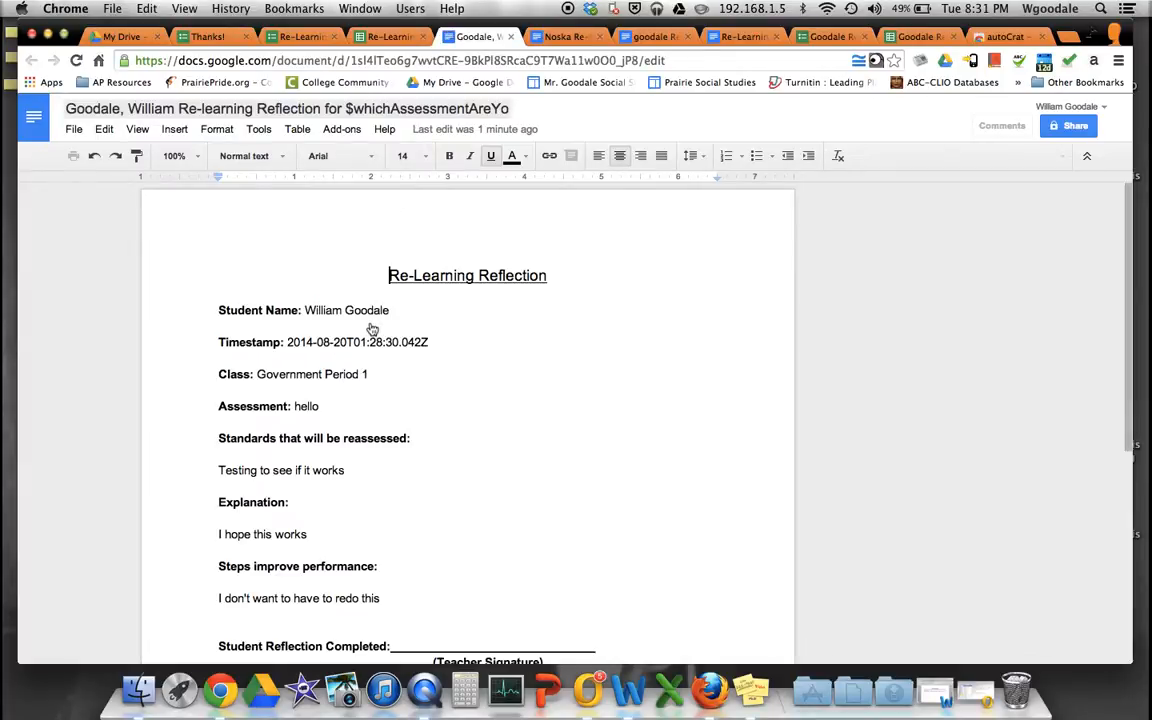
- Read through the merged Doc's filled answers like 'Government Period 1', then move to the other responses sheet
{"action": "scroll", "coordinate": [368, 331], "scroll_direction": "down", "scroll_amount": 1}
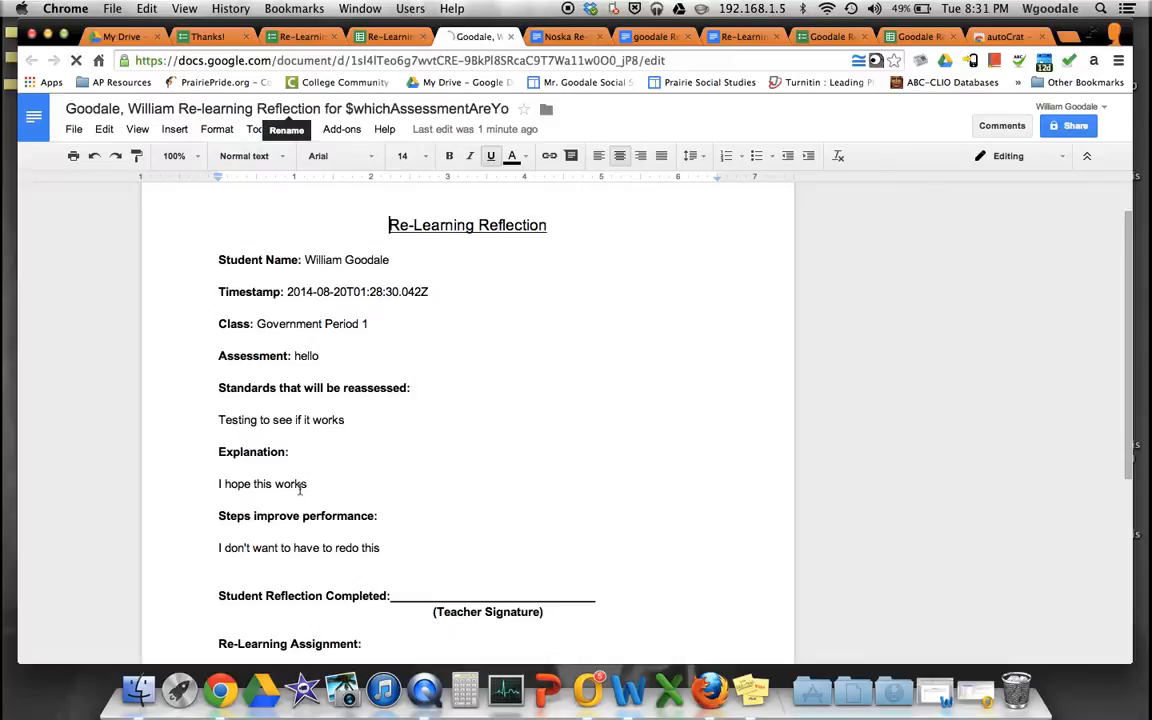
{"action": "scroll", "coordinate": [299, 486], "scroll_direction": "down", "scroll_amount": 3}
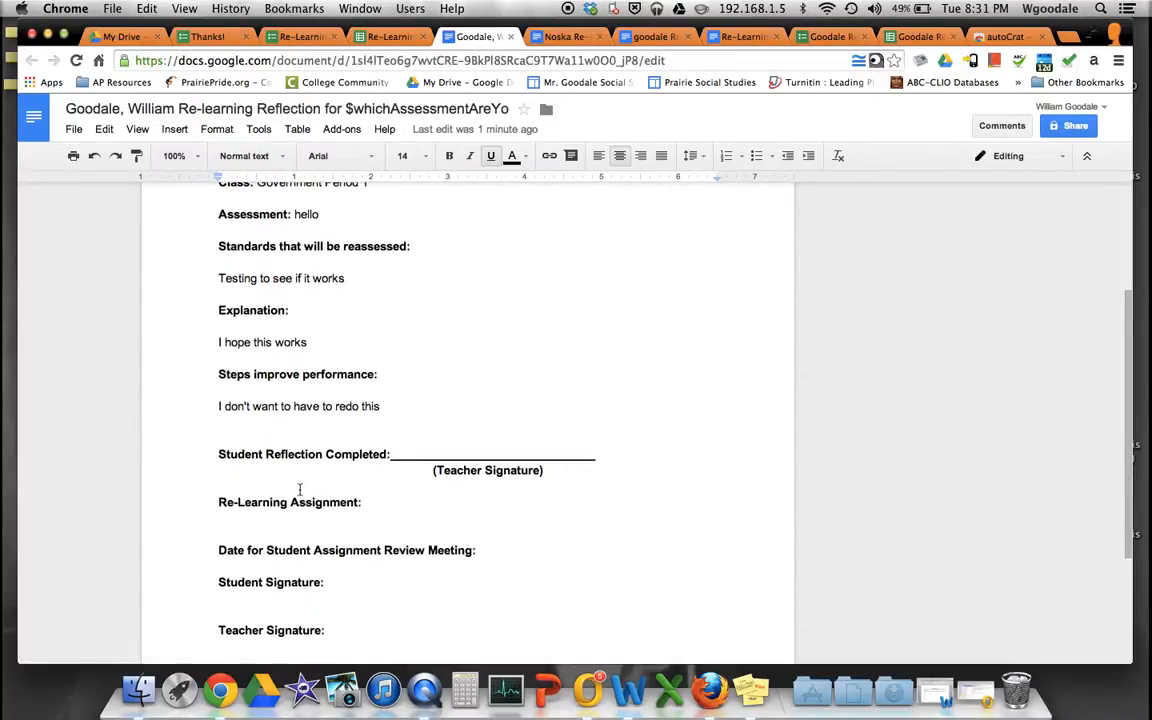
{"action": "scroll", "coordinate": [299, 488], "scroll_direction": "down", "scroll_amount": 2}
{"action": "scroll", "coordinate": [299, 489], "scroll_direction": "down", "scroll_amount": 2}
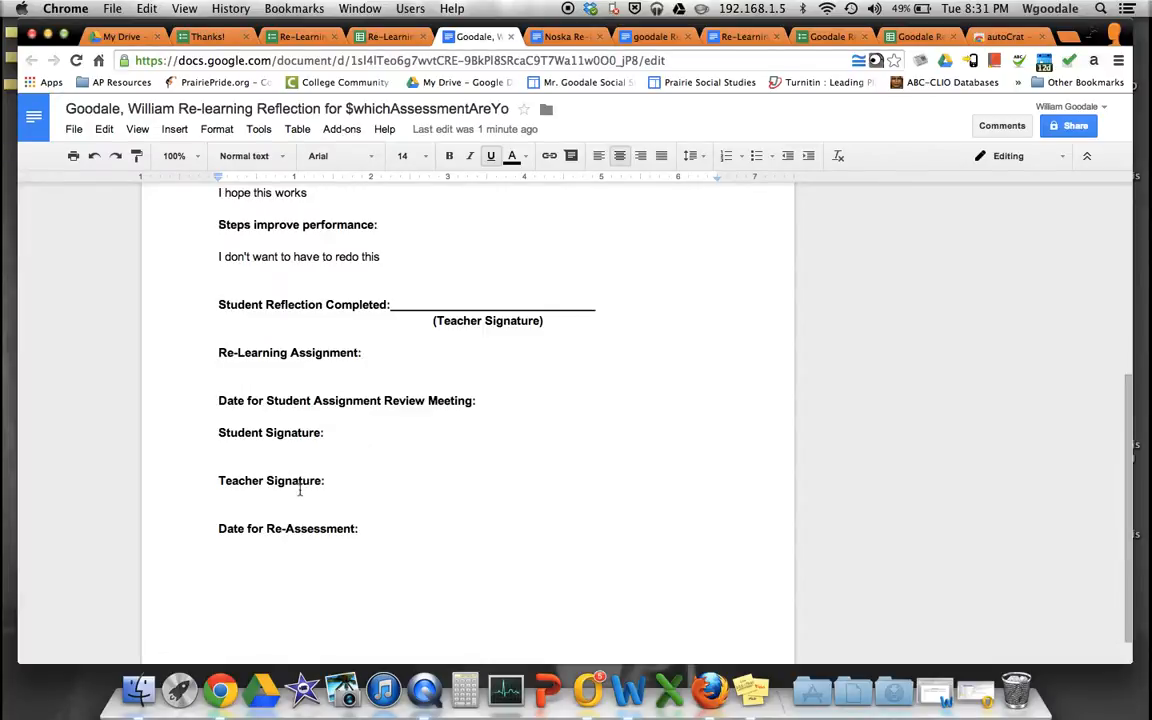
{"action": "scroll", "coordinate": [298, 470], "scroll_direction": "down", "scroll_amount": 1}
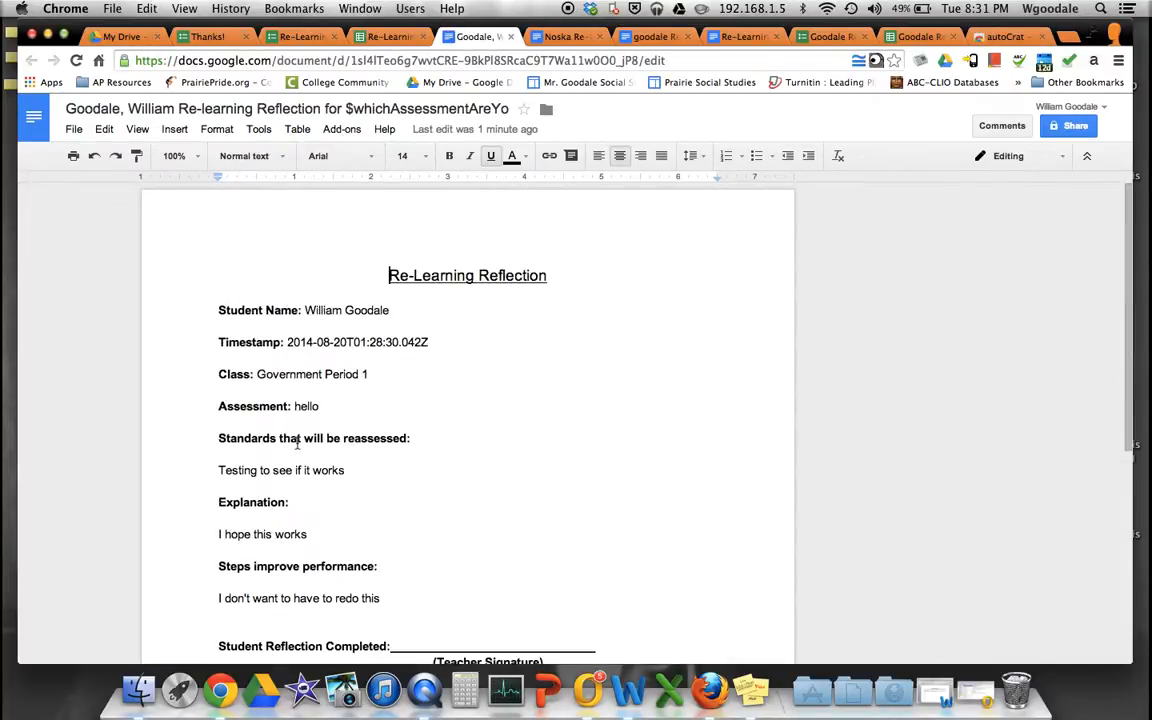
{"action": "scroll", "coordinate": [297, 442], "scroll_direction": "down", "scroll_amount": 4}
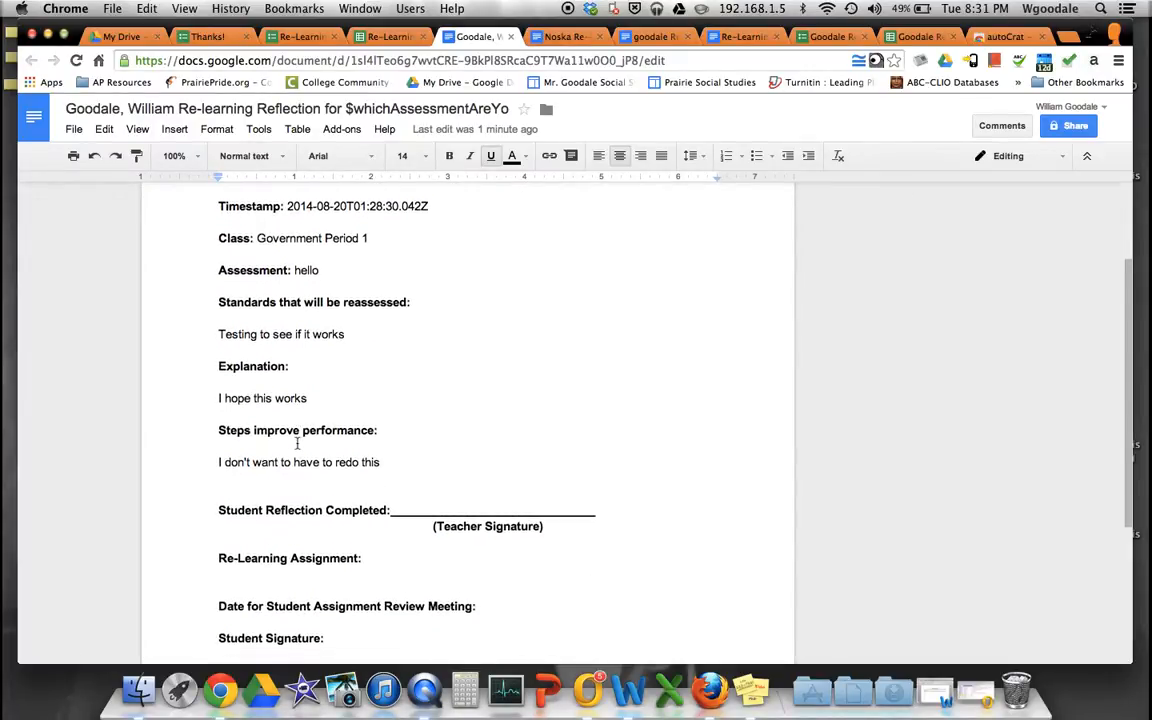
{"action": "scroll", "coordinate": [377, 442], "scroll_direction": "up", "scroll_amount": 2}
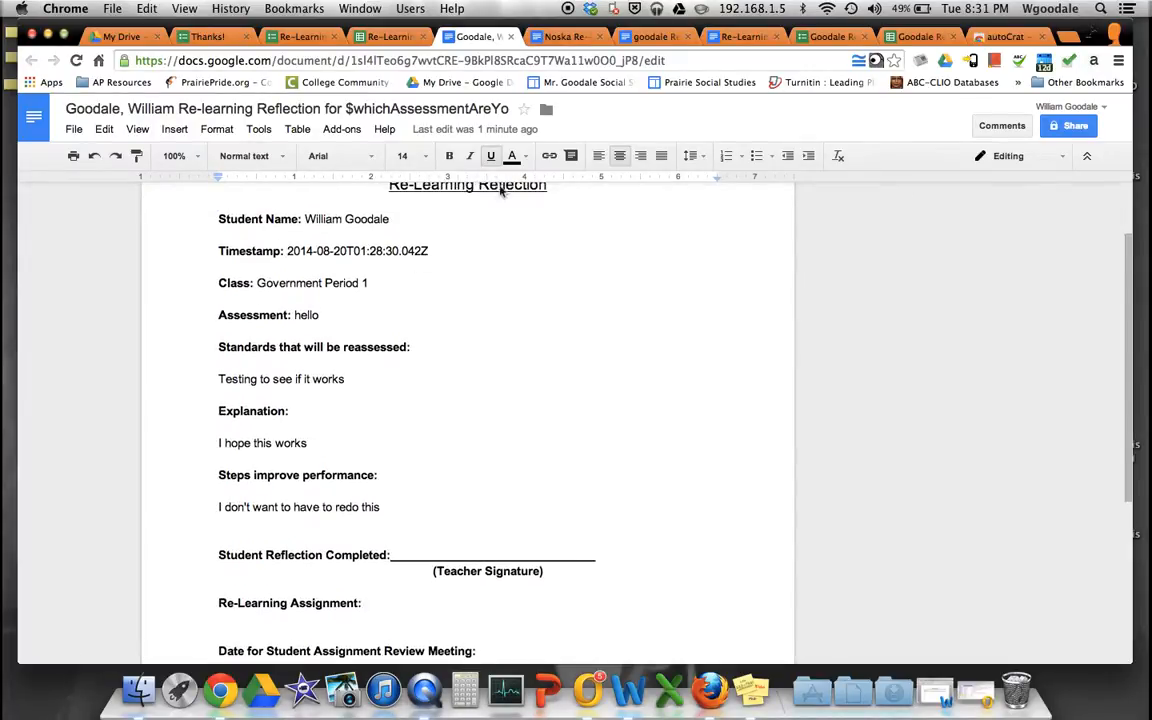
{"action": "left_click", "coordinate": [885, 38]}
- Open row 4's merged reflection doc from the link in cell L4, showing Class 'US History Period 3'
{"action": "left_click", "coordinate": [718, 270]}
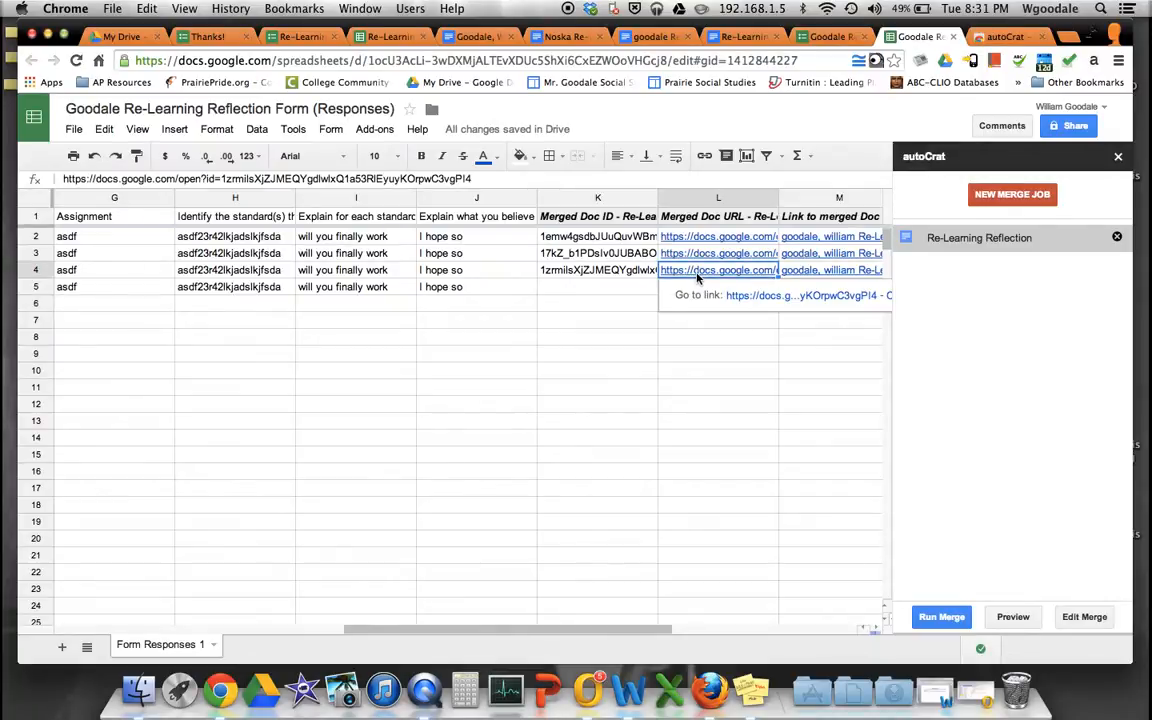
{"action": "left_click", "coordinate": [780, 296]}
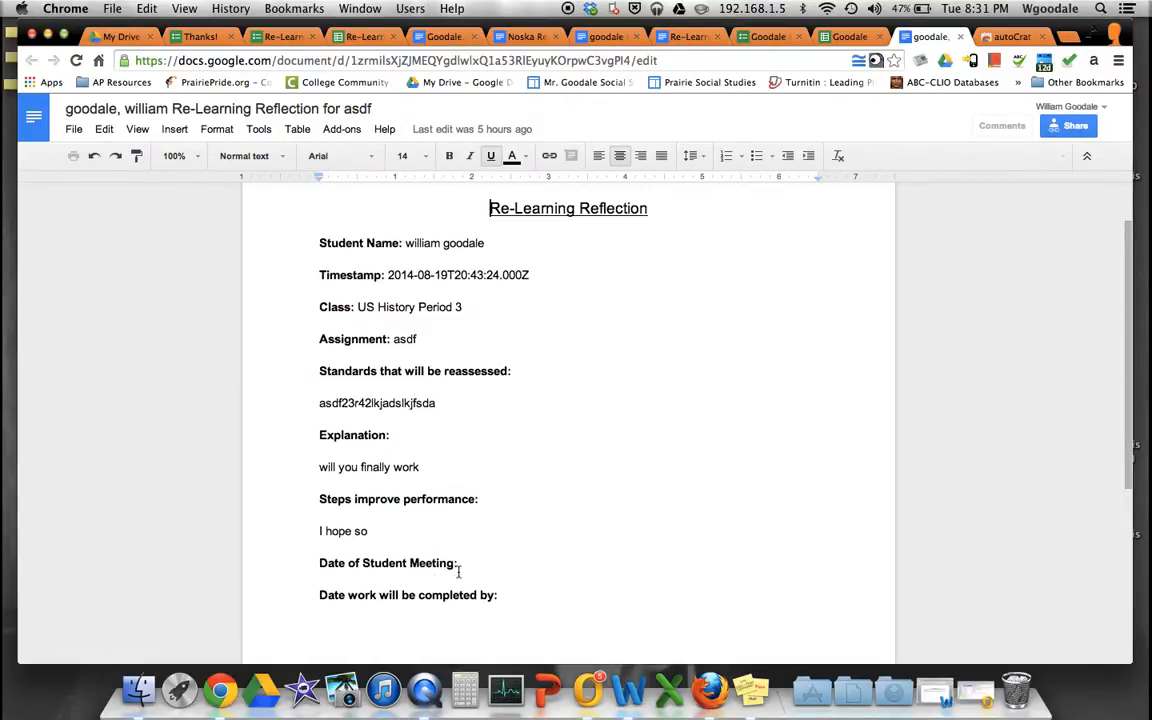
- Scroll down through the asdf merged reflection document to review its contents
{"action": "scroll", "coordinate": [550, 609], "scroll_direction": "down", "scroll_amount": 2}
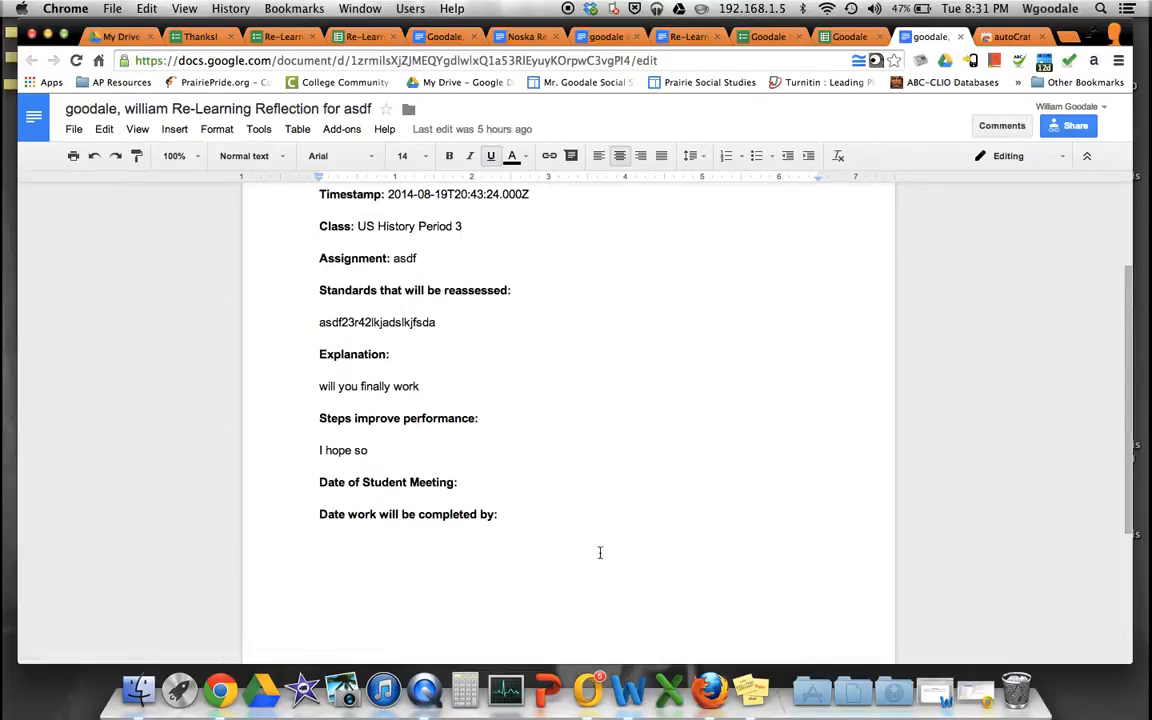
{"action": "scroll", "coordinate": [342, 572], "scroll_direction": "down", "scroll_amount": 1}
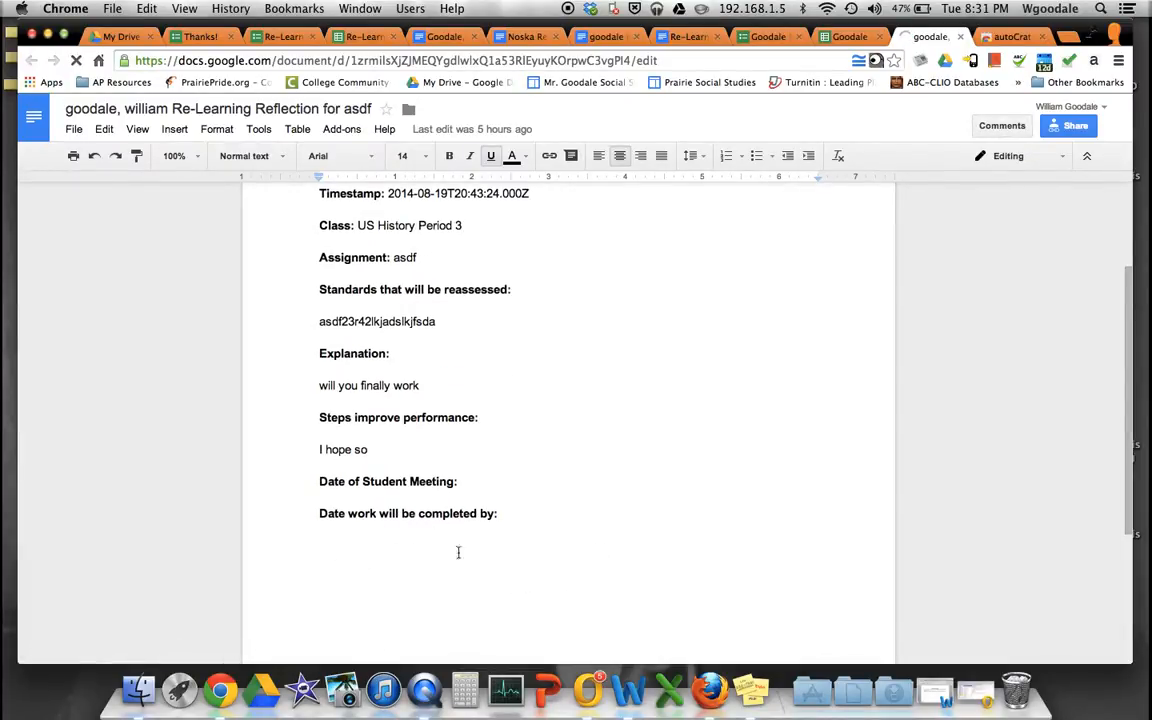
{"action": "scroll", "coordinate": [458, 552], "scroll_direction": "down", "scroll_amount": 1}
{"action": "scroll", "coordinate": [483, 537], "scroll_direction": "down", "scroll_amount": 1}
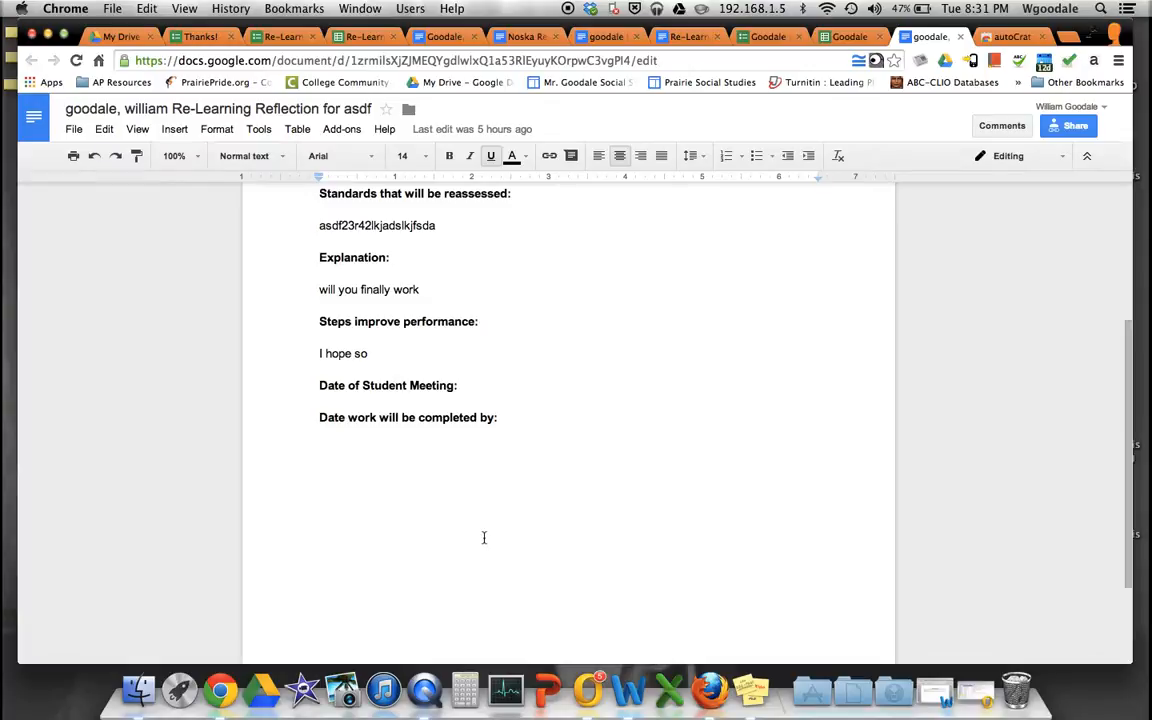
{"action": "scroll", "coordinate": [483, 537], "scroll_direction": "down", "scroll_amount": 3}
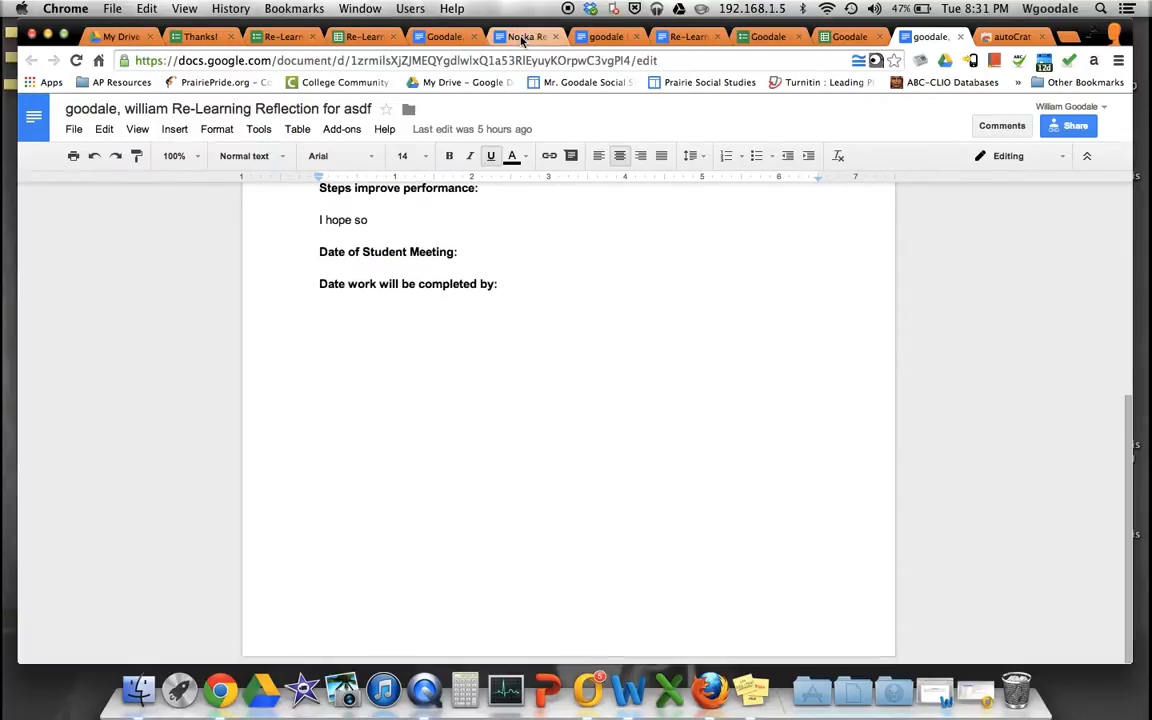
- Switch to the Noska Re-Learning Reflection template and review its <<First Name>> and <<Timestamp>> merge tags
{"action": "left_click", "coordinate": [520, 38]}
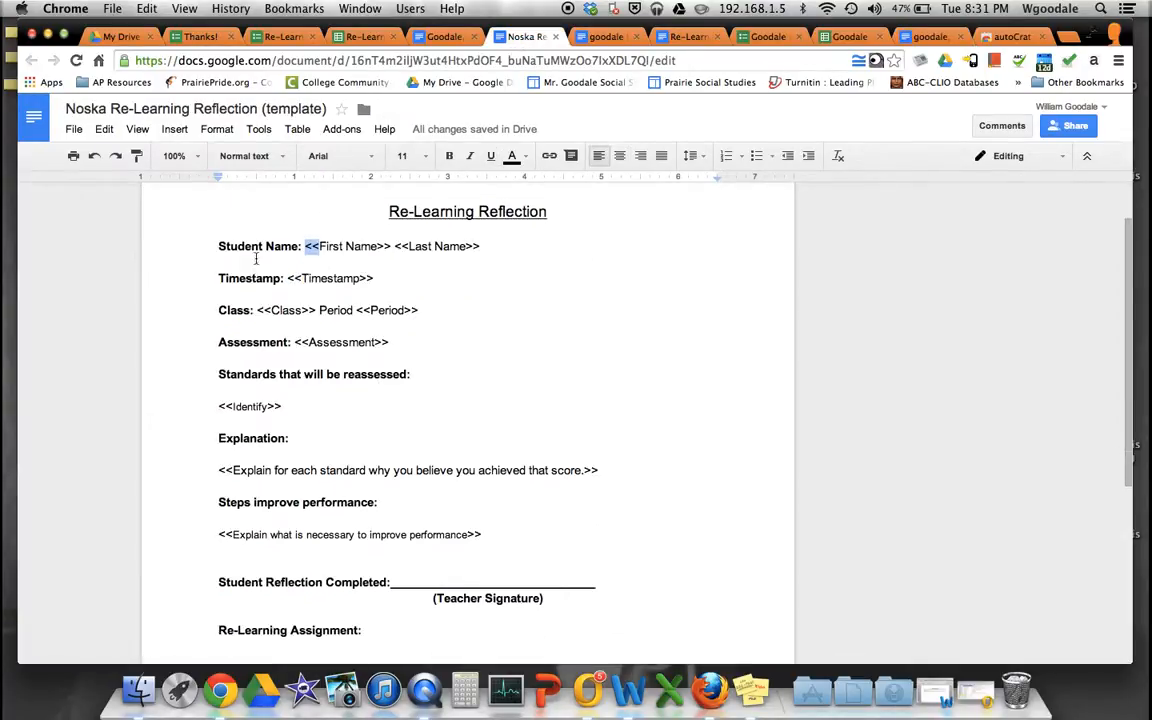
{"action": "scroll", "coordinate": [441, 383], "scroll_direction": "down", "scroll_amount": 3}
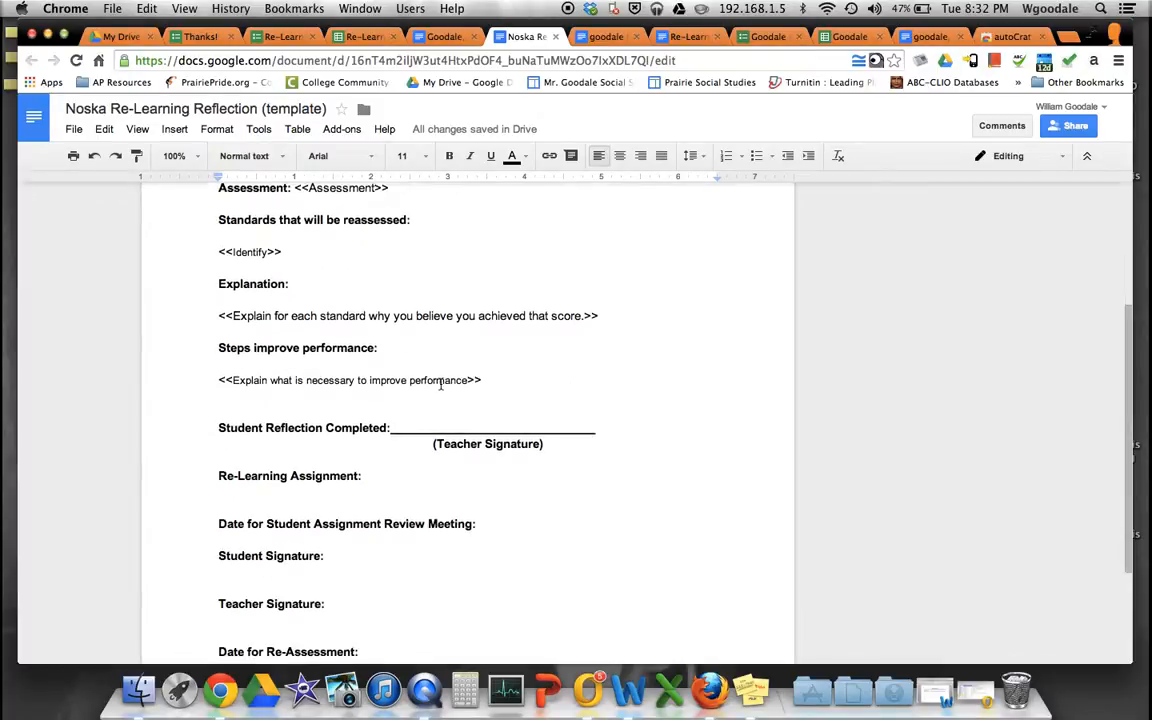
{"action": "scroll", "coordinate": [440, 384], "scroll_direction": "up", "scroll_amount": 5}
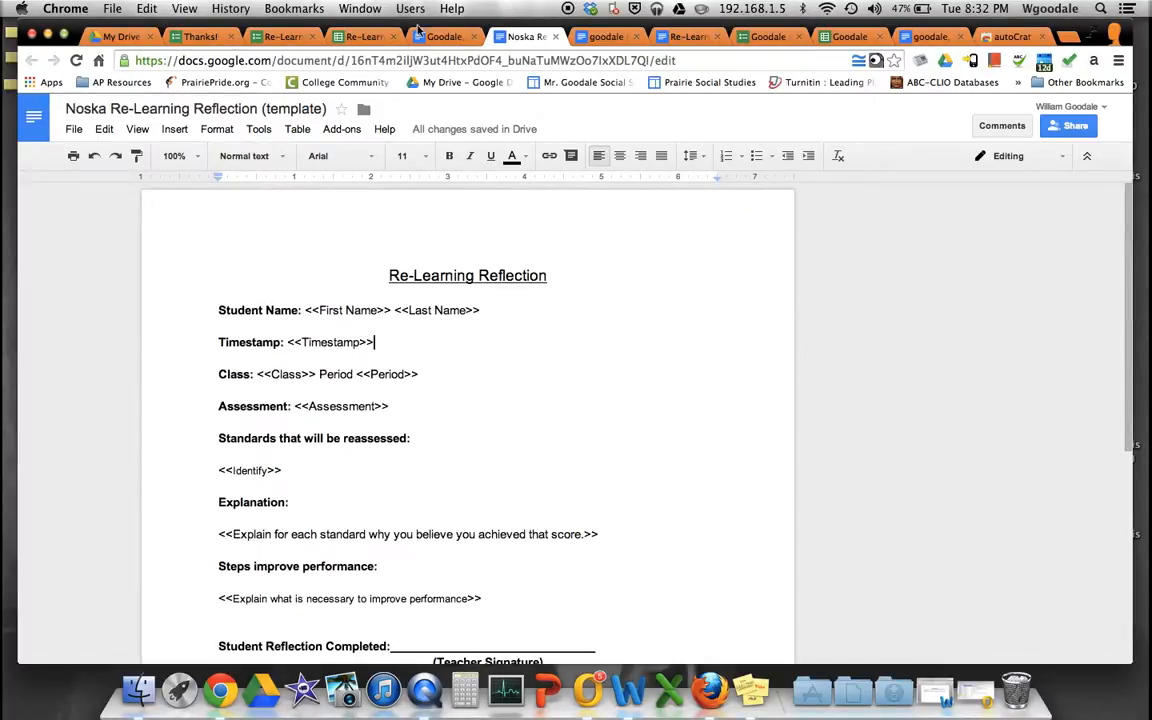
- Preview the PDF attached to the new Re-Learning Reflection email in Outlook, then minimize Outlook
{"action": "left_click", "coordinate": [588, 682]}
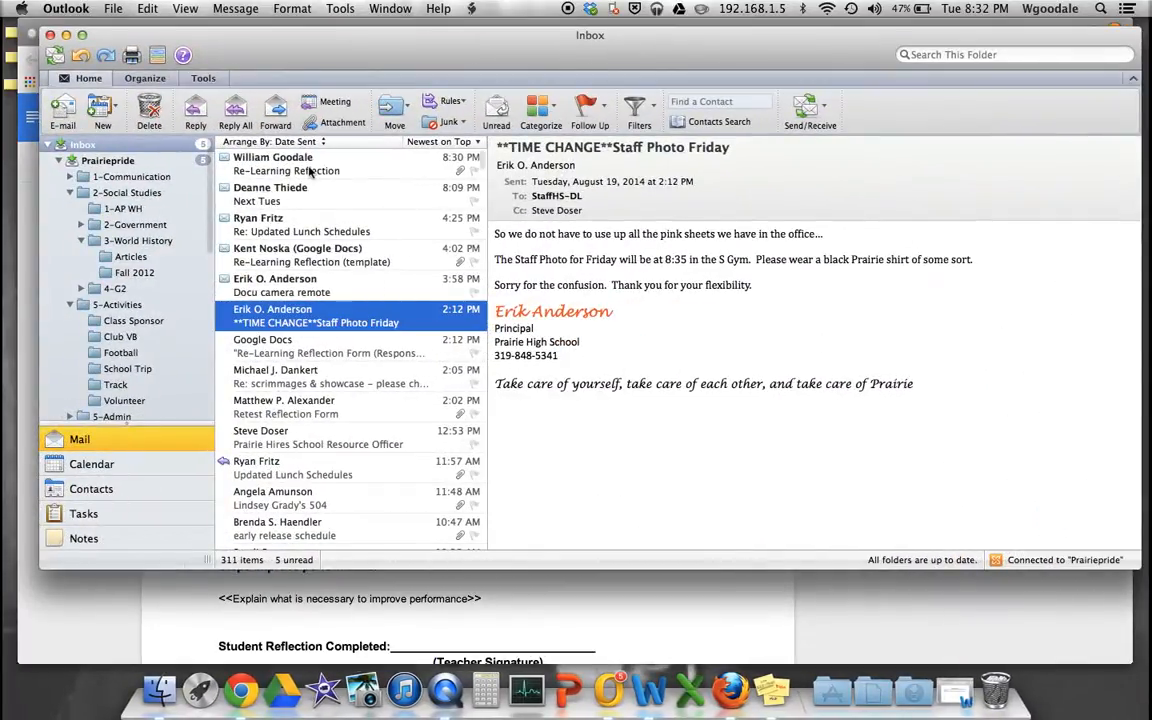
{"action": "left_click", "coordinate": [305, 172]}
{"action": "left_click", "coordinate": [666, 212]}
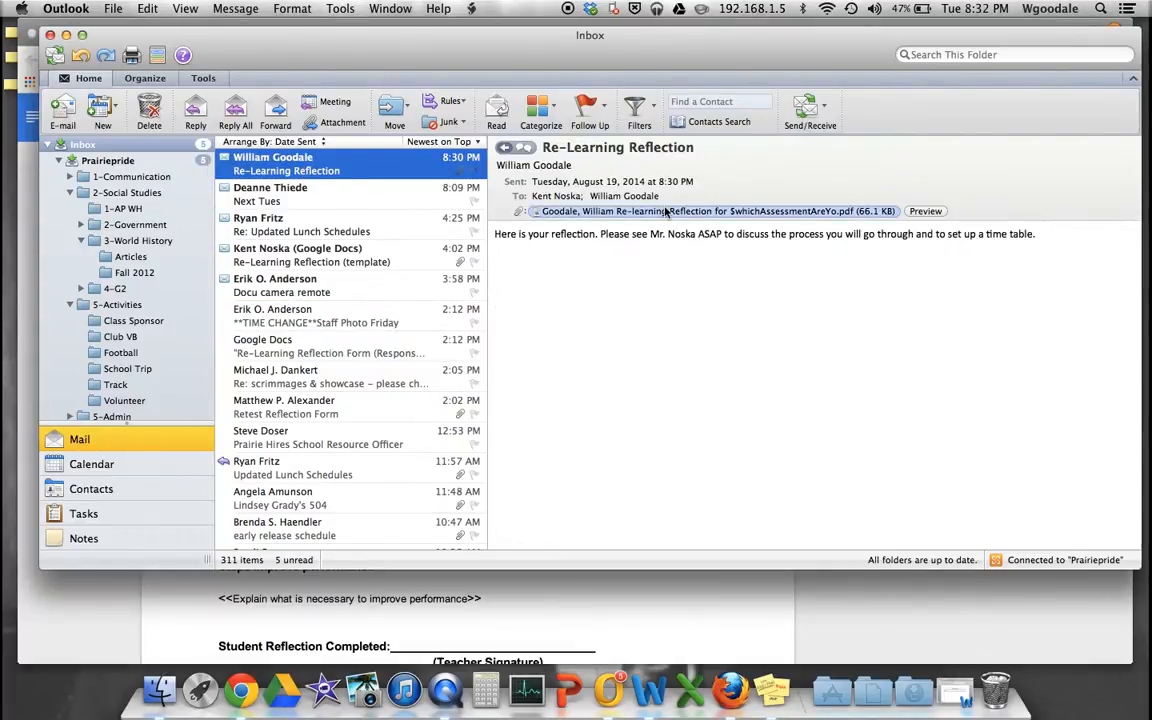
{"action": "left_click", "coordinate": [683, 212]}
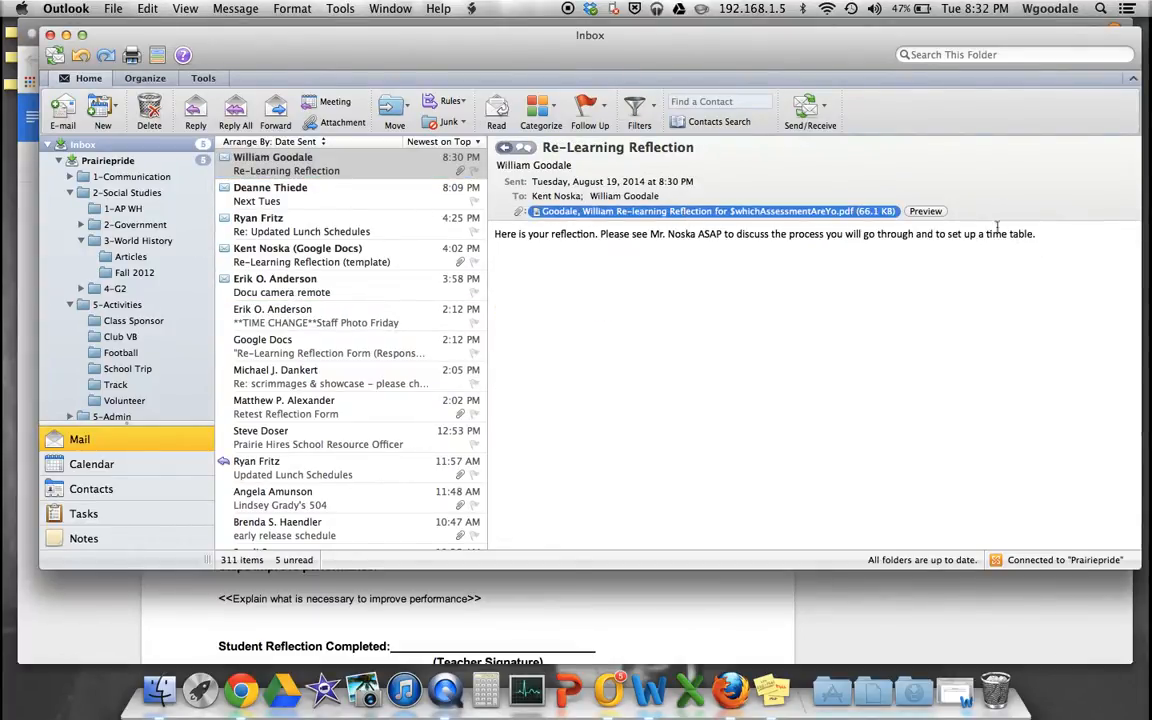
{"action": "left_click", "coordinate": [919, 214]}
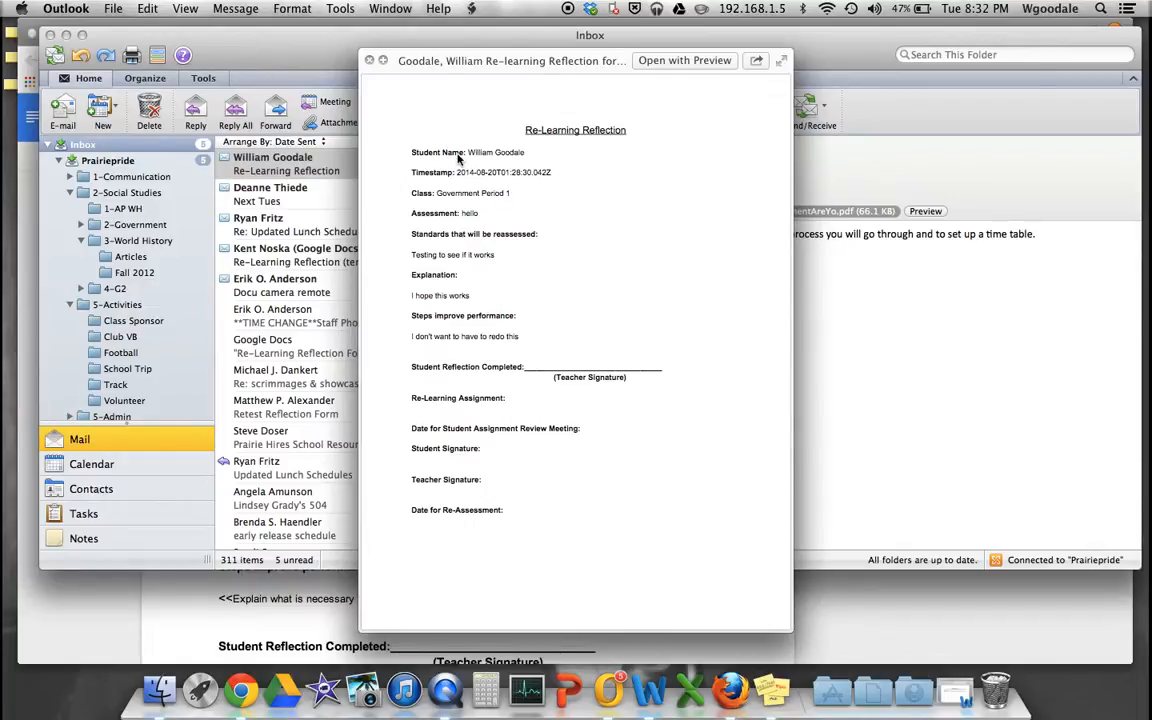
{"action": "left_click", "coordinate": [369, 61]}
{"action": "left_click", "coordinate": [65, 35]}
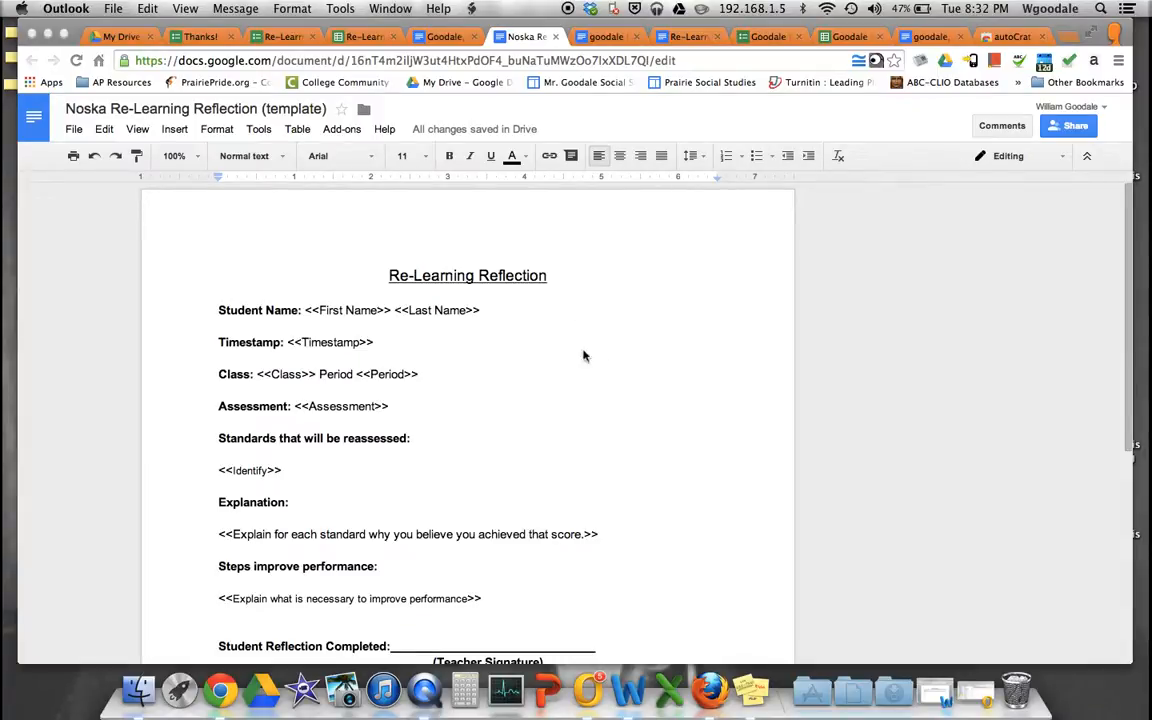
- Reopen the Re-learning reflection autoCrat merge job in the (actual one) Responses sheet for editing
{"action": "left_click", "coordinate": [432, 36]}
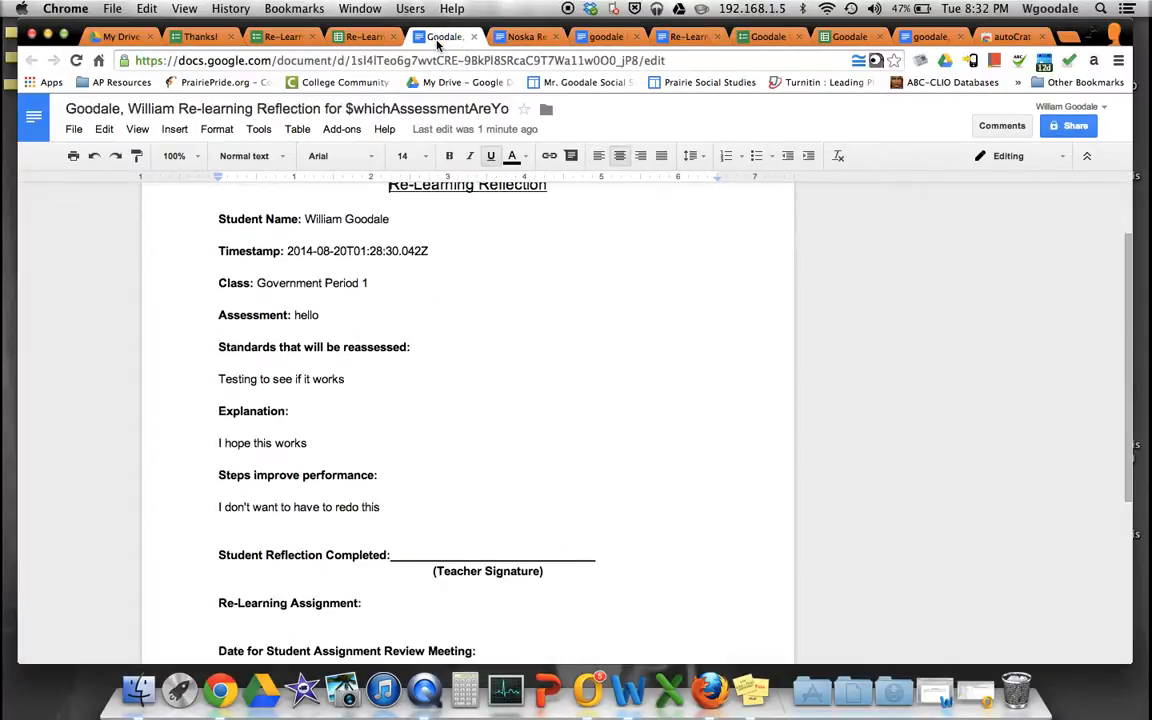
{"action": "left_click", "coordinate": [362, 36]}
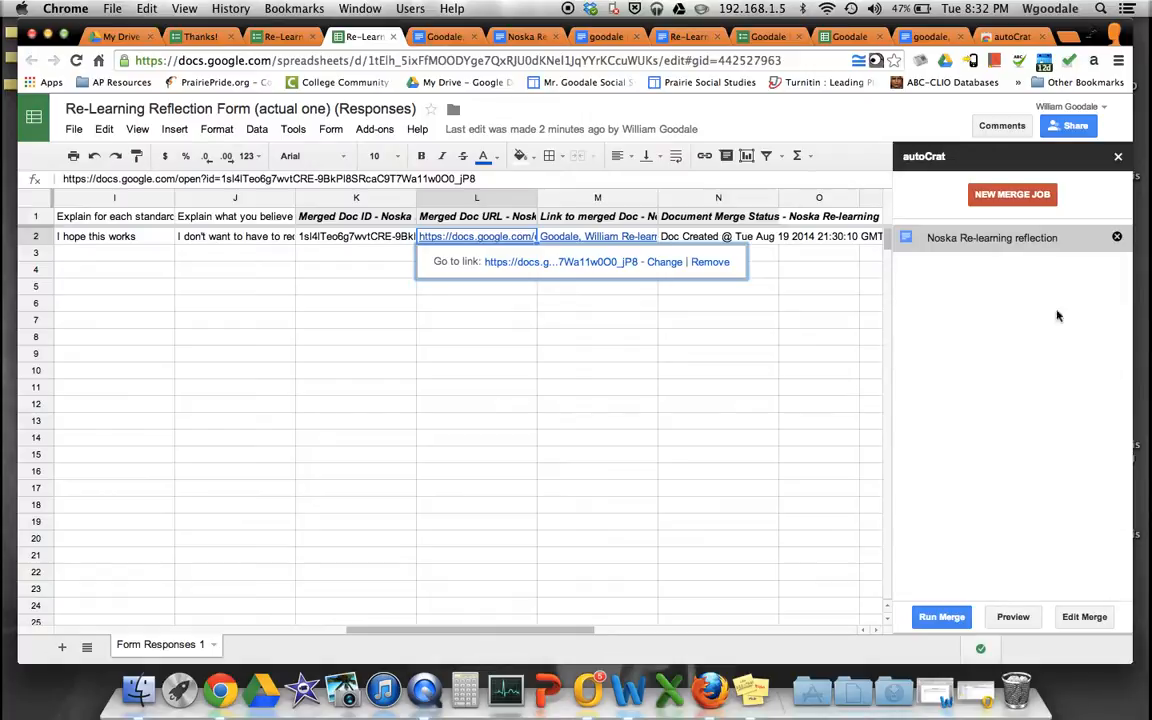
{"action": "left_click", "coordinate": [1010, 237]}
{"action": "left_click", "coordinate": [1084, 616]}
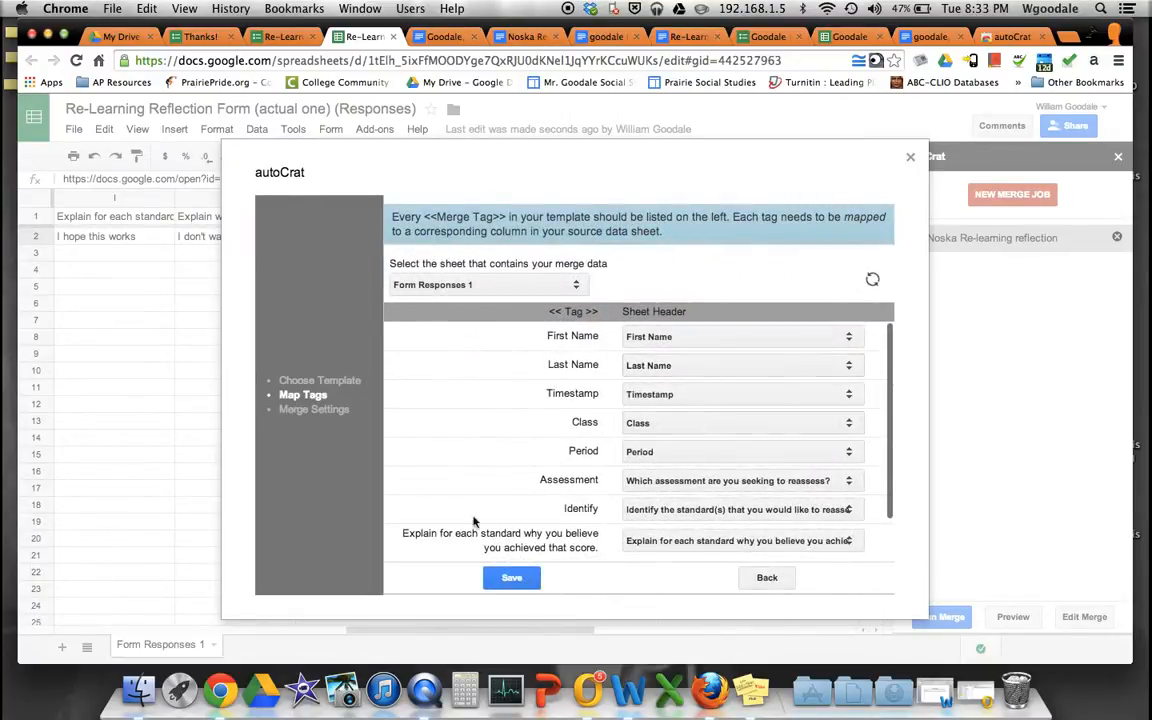
- Keep the tag mapping and paste the $whichAssessmentAreYo tag over the cut-off tag in the file naming convention
{"action": "scroll", "coordinate": [483, 471], "scroll_direction": "down", "scroll_amount": 2}
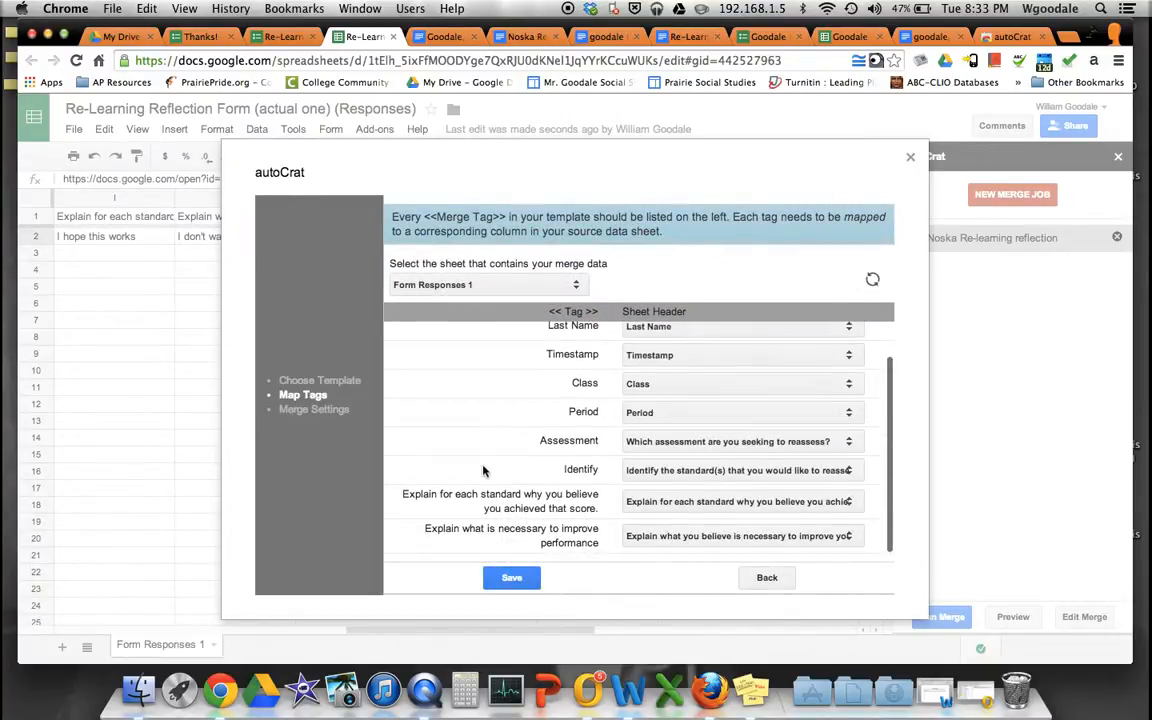
{"action": "left_click", "coordinate": [510, 577]}
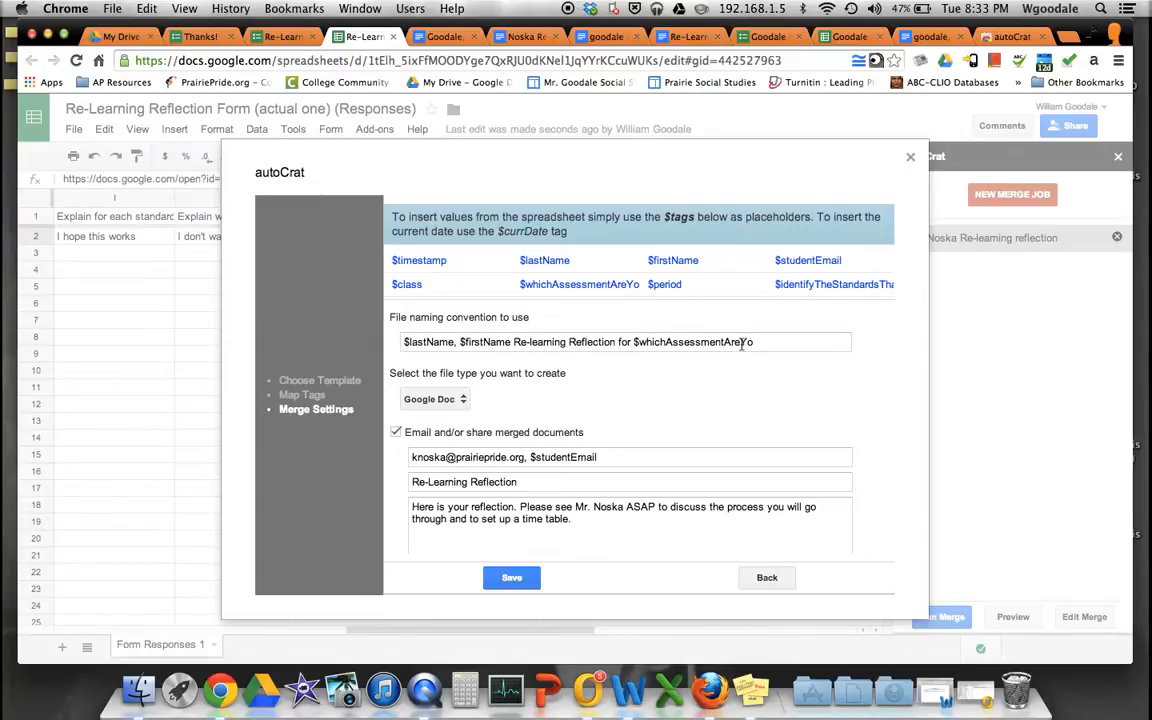
{"action": "left_click_drag", "start_coordinate": [639, 284], "coordinate": [520, 286]}
{"action": "key", "text": "cmd+c"}
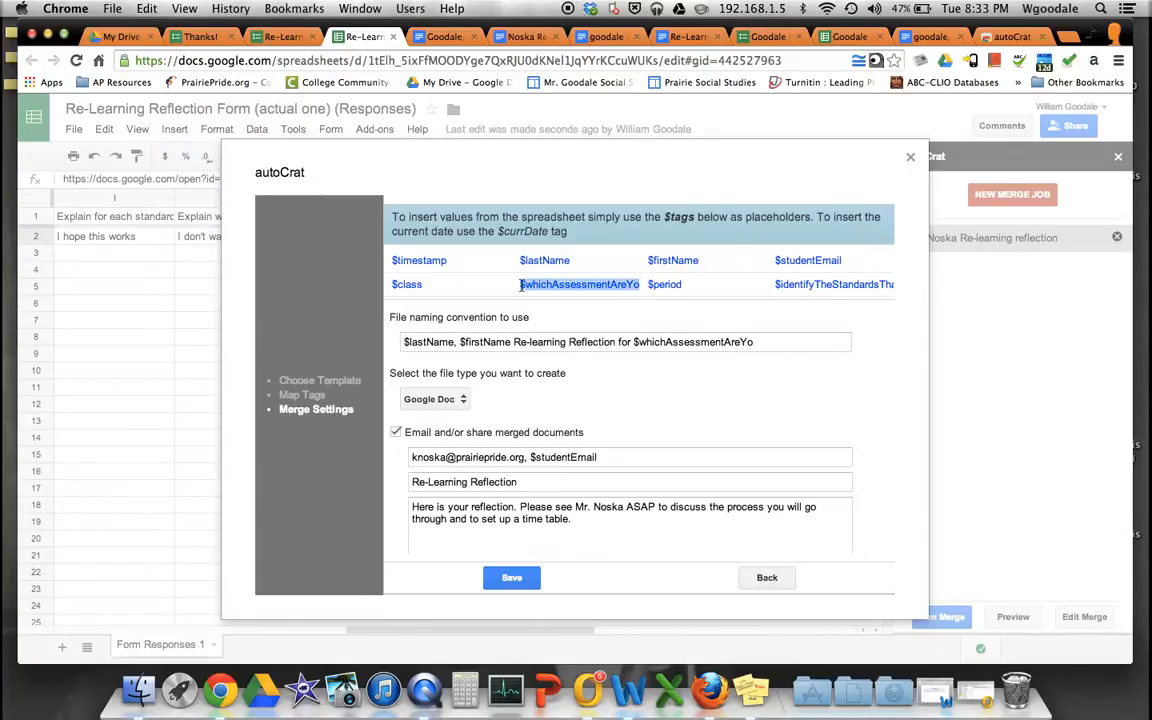
{"action": "left_click_drag", "start_coordinate": [771, 342], "coordinate": [643, 342]}
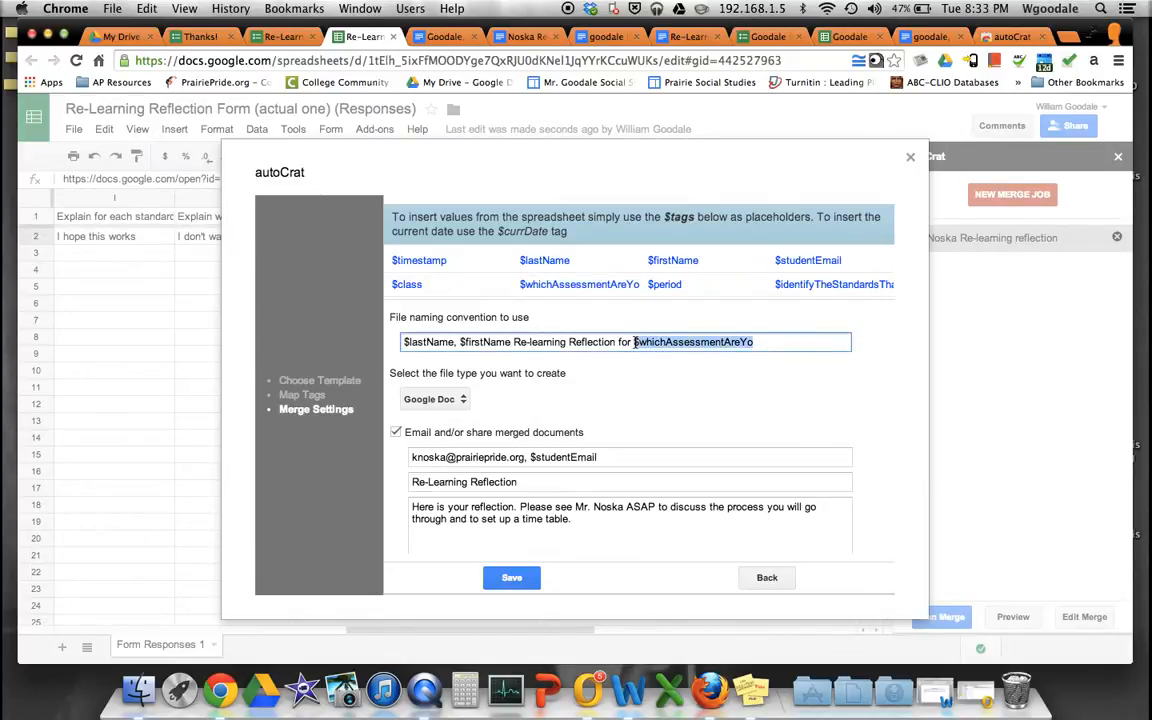
{"action": "key", "text": "cmd+v"}
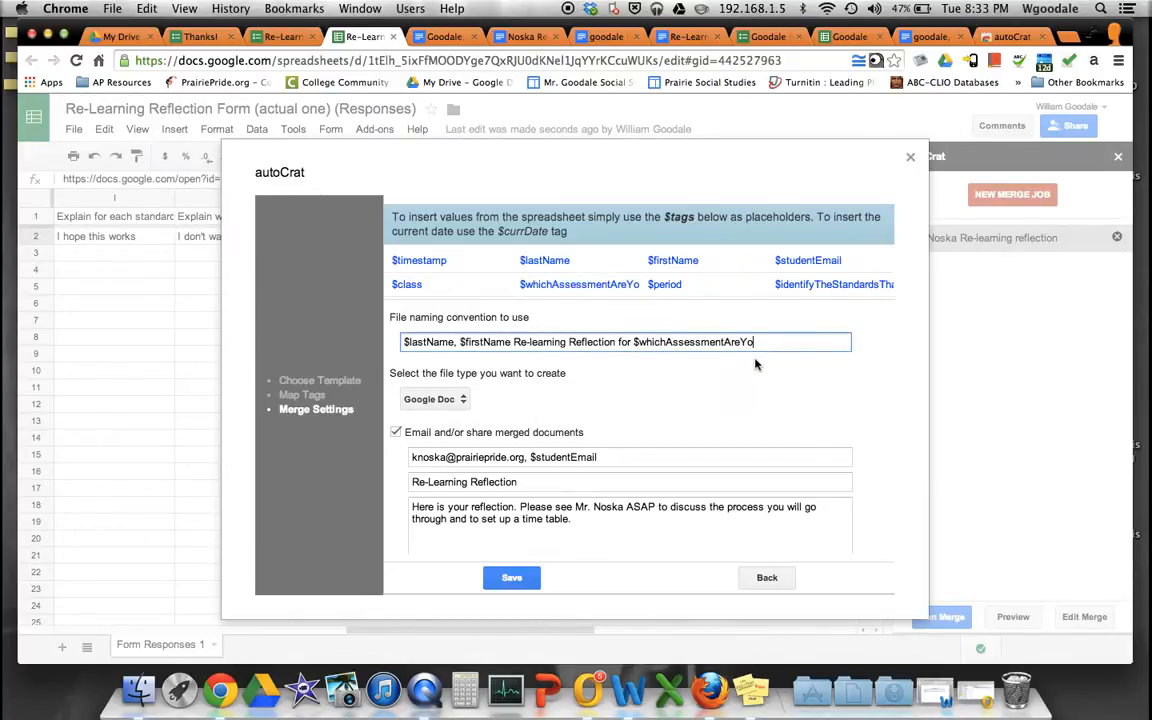
{"action": "double_click", "coordinate": [612, 284]}
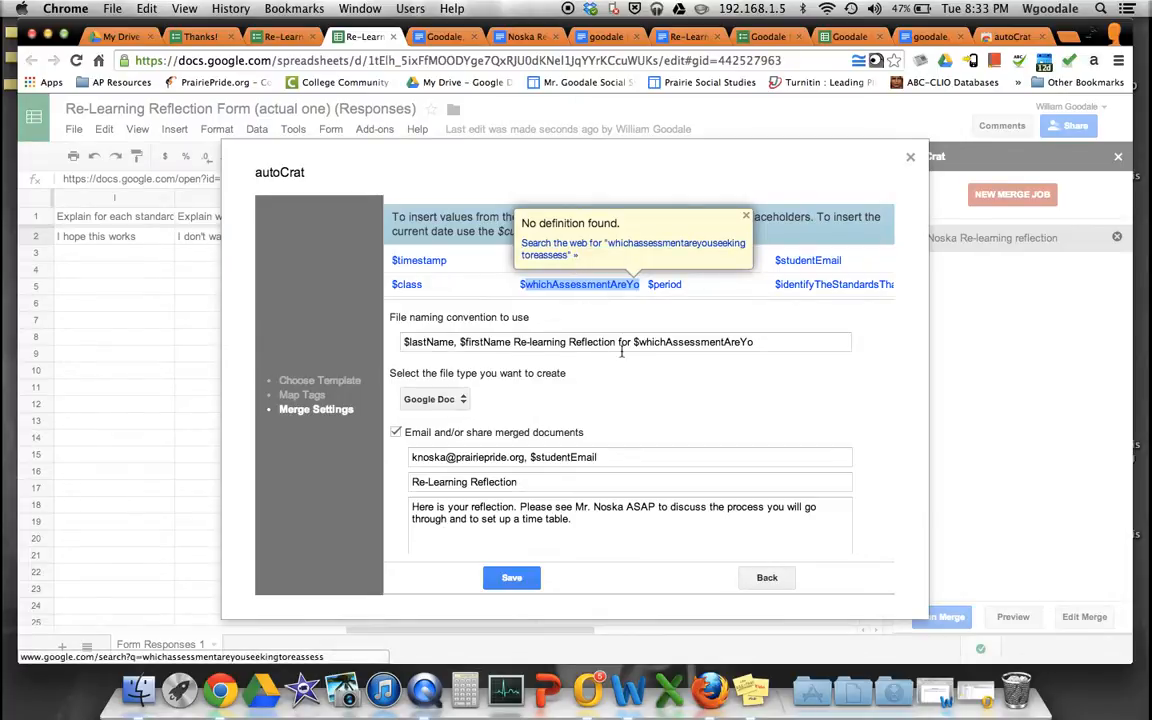
{"action": "left_click", "coordinate": [758, 342]}
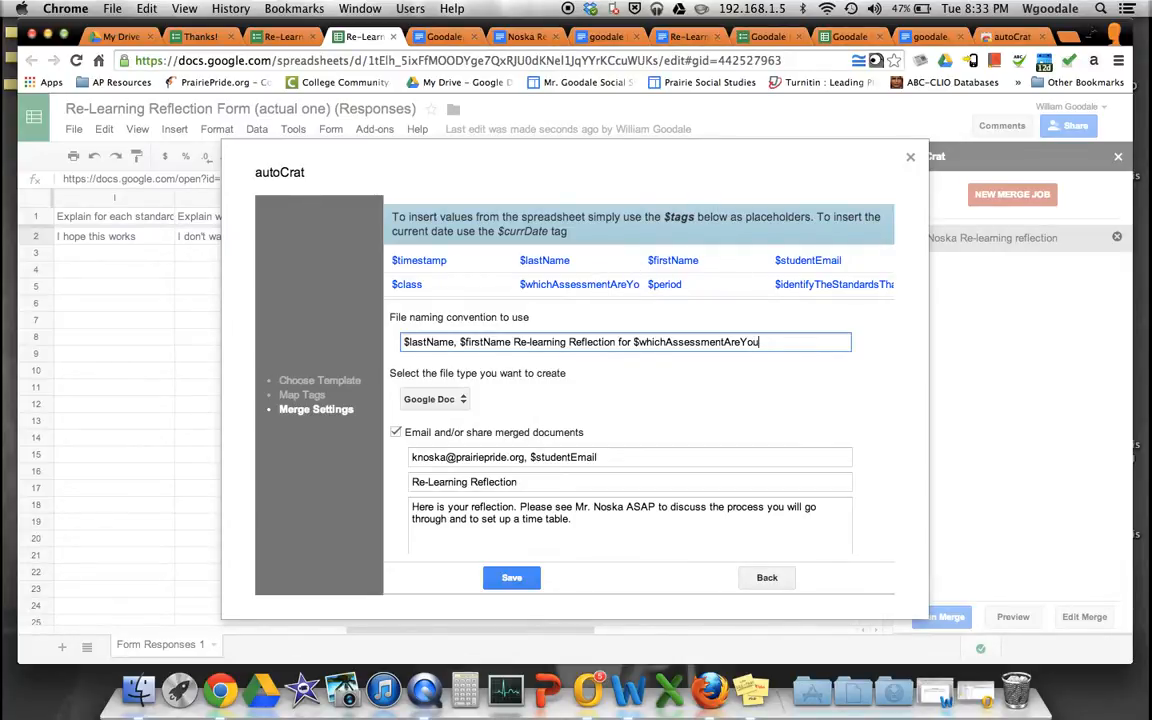
- Check the form's assessment question wording and append 'SeekingToReassess' to the naming tag
{"action": "left_click", "coordinate": [290, 38]}
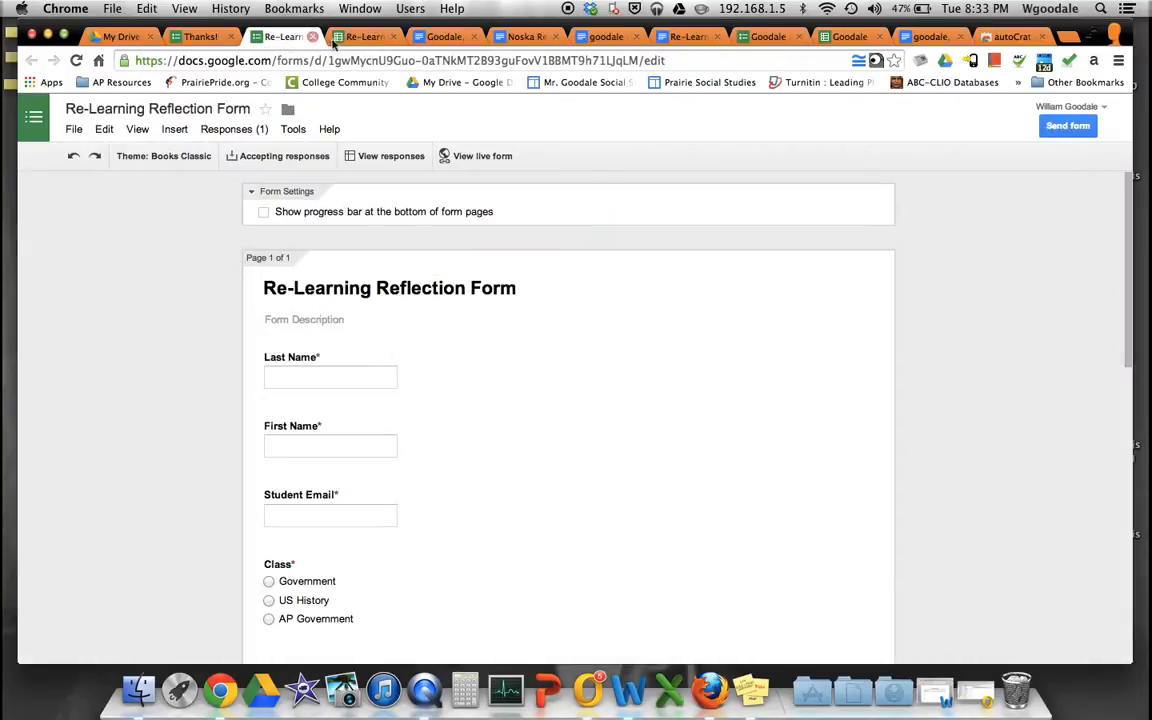
{"action": "scroll", "coordinate": [412, 441], "scroll_direction": "down", "scroll_amount": 3}
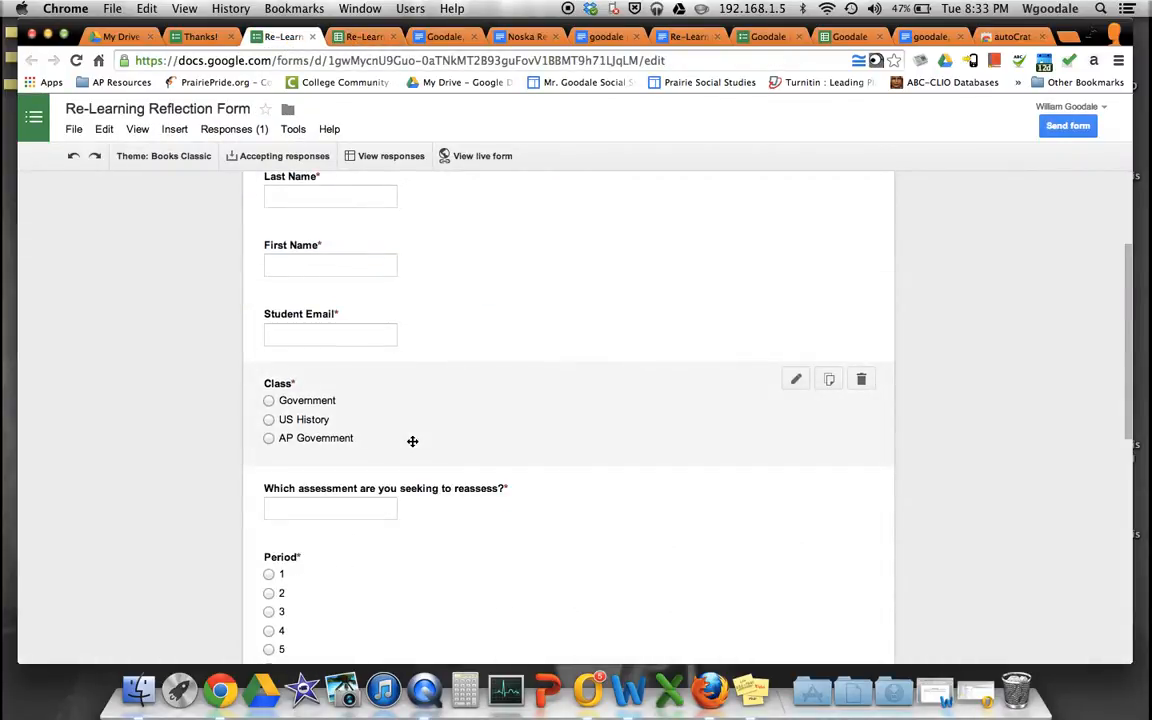
{"action": "left_click", "coordinate": [362, 37]}
{"action": "type", "text": "SeekingTo"}
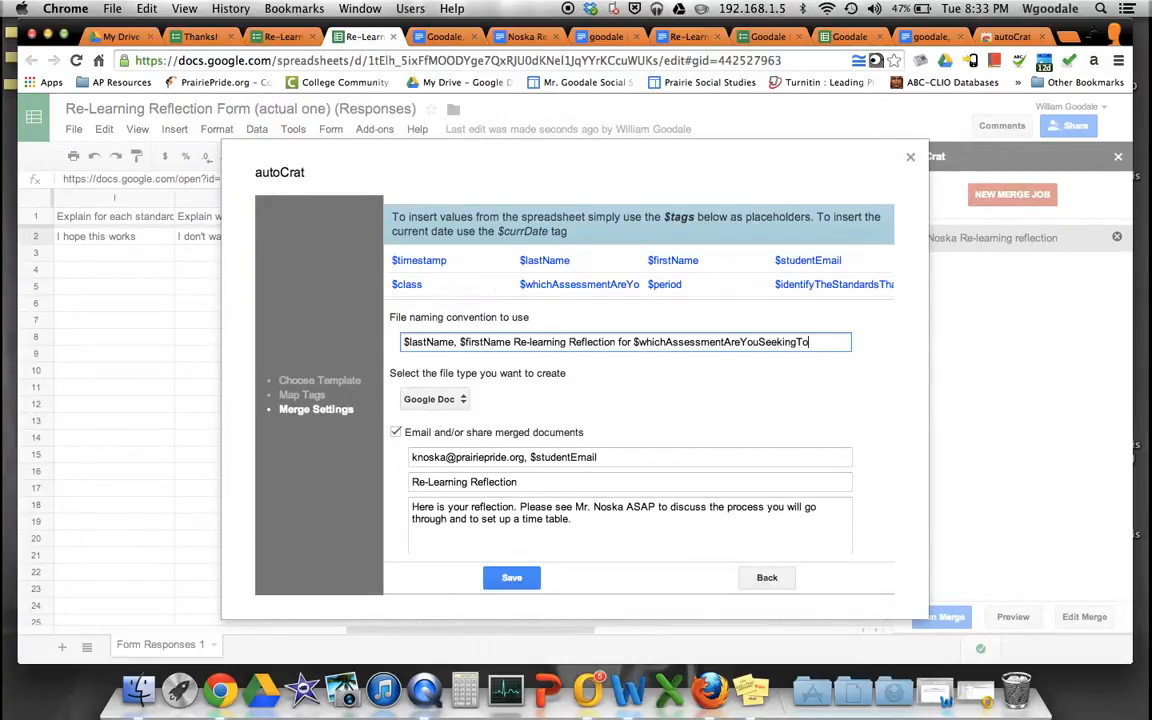
{"action": "type", "text": "Reassess"}
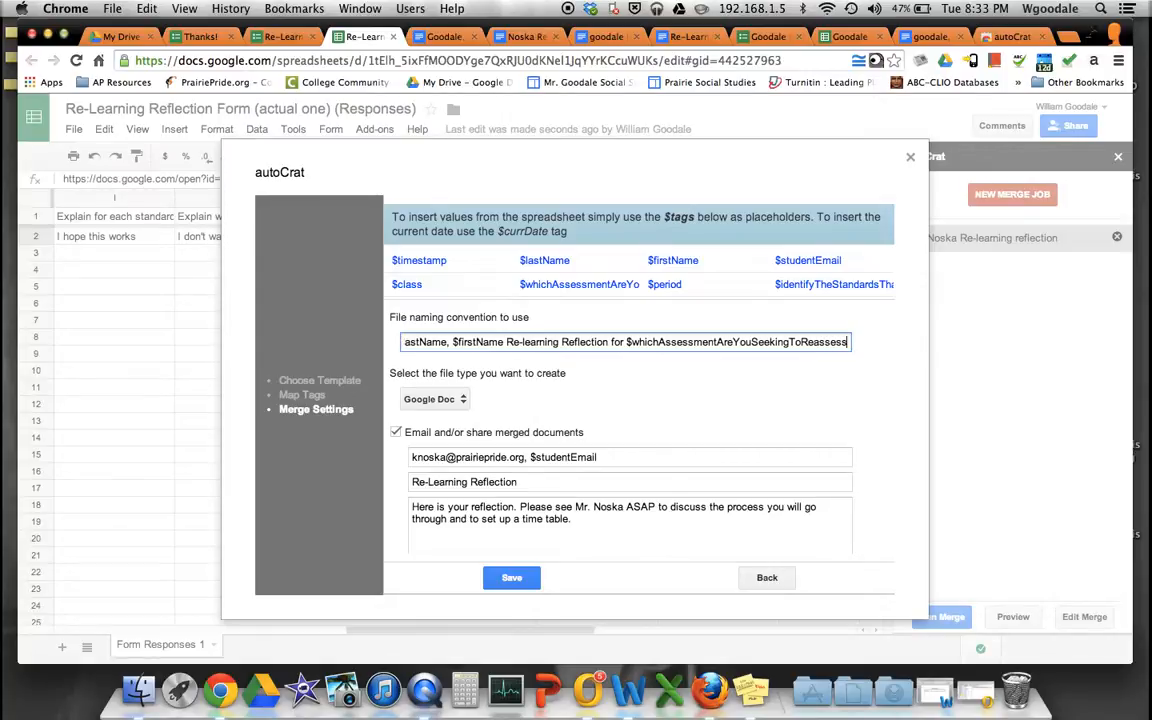
{"action": "left_click", "coordinate": [282, 37]}
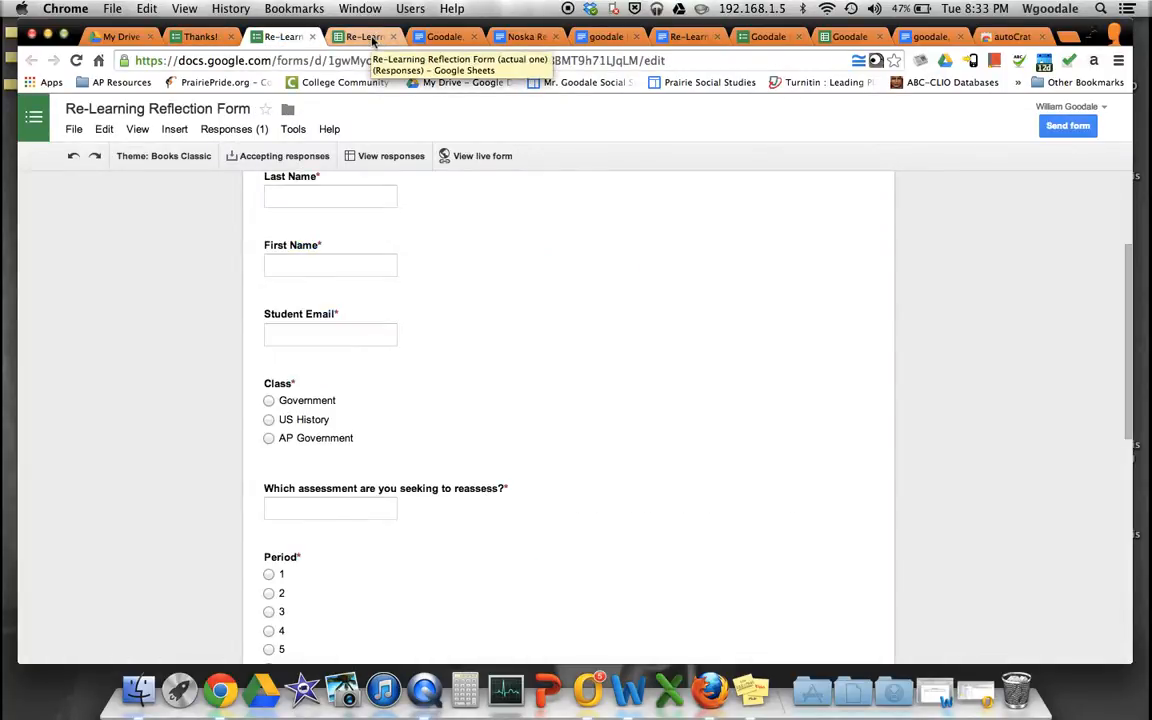
{"action": "left_click", "coordinate": [366, 37]}
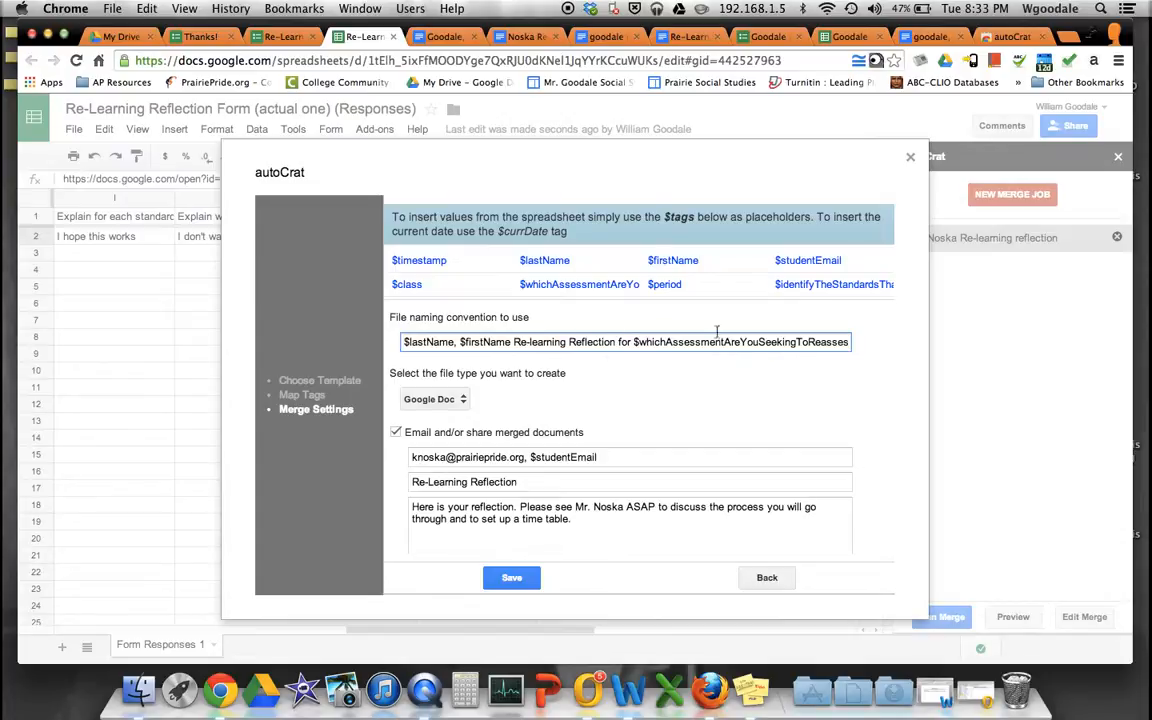
- Save the corrected autoCrat merge settings
{"action": "scroll", "coordinate": [681, 375], "scroll_direction": "down", "scroll_amount": 3}
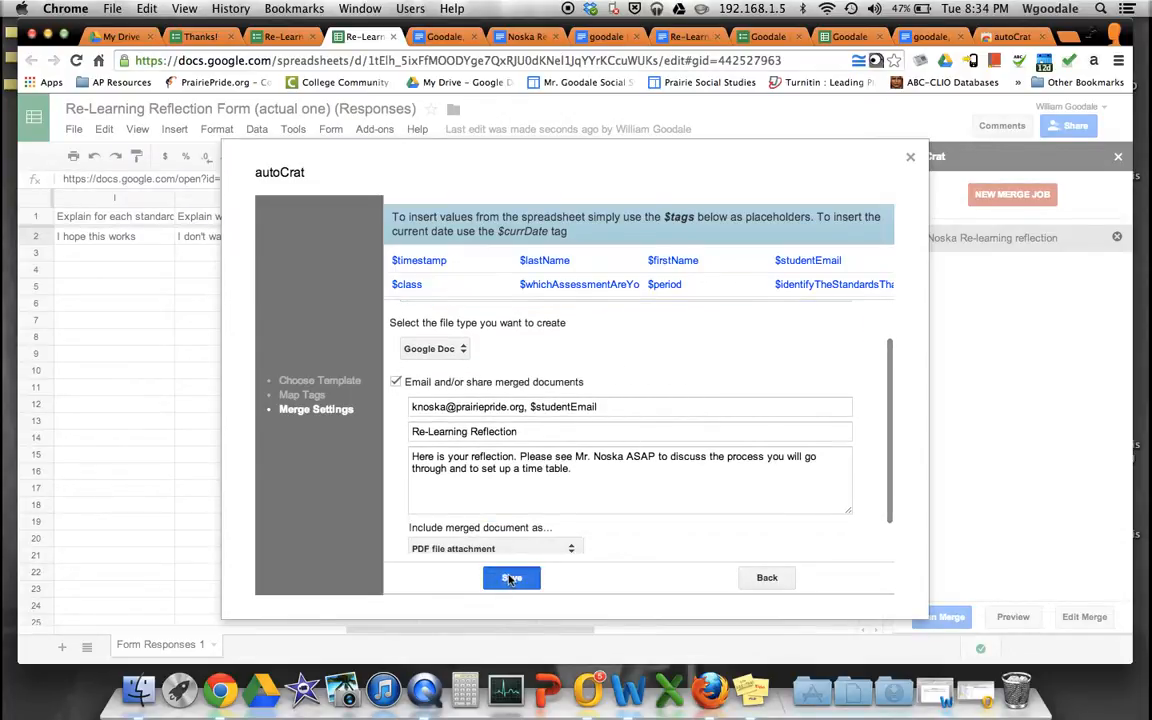
{"action": "left_click", "coordinate": [511, 579]}
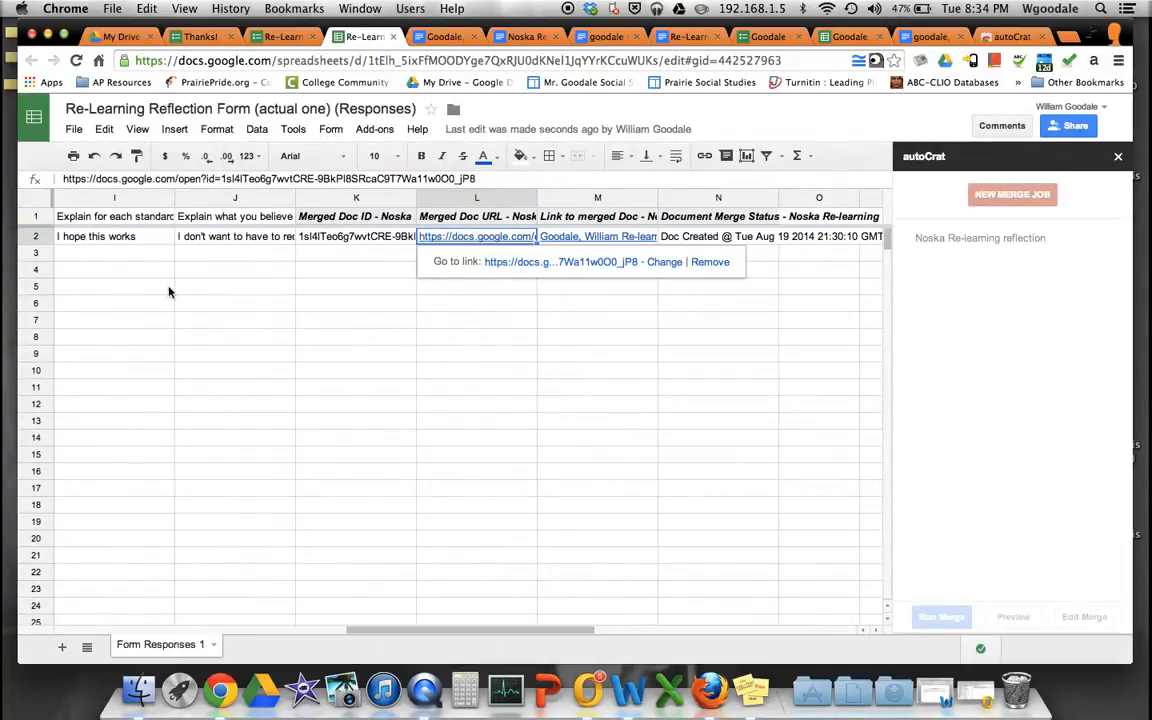
{"action": "scroll", "coordinate": [170, 292], "scroll_direction": "left", "scroll_amount": 5}
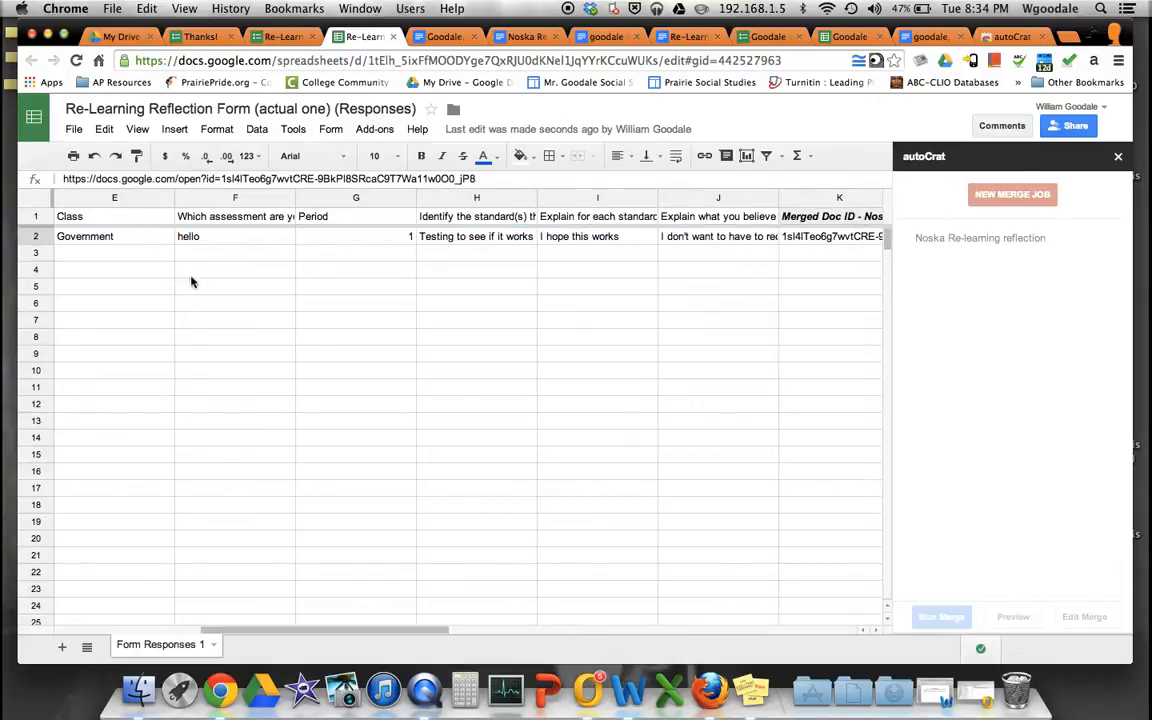
- Copy row 2's response data (A2:J2) and paste it into row 3 as a duplicate response
{"action": "left_click", "coordinate": [99, 240]}
{"action": "scroll", "coordinate": [99, 240], "scroll_direction": "left", "scroll_amount": 5}
{"action": "left_click", "coordinate": [99, 240]}
{"action": "scroll", "coordinate": [99, 240], "scroll_direction": "right", "scroll_amount": 15}
{"action": "scroll", "coordinate": [99, 240], "scroll_direction": "left", "scroll_amount": 15}
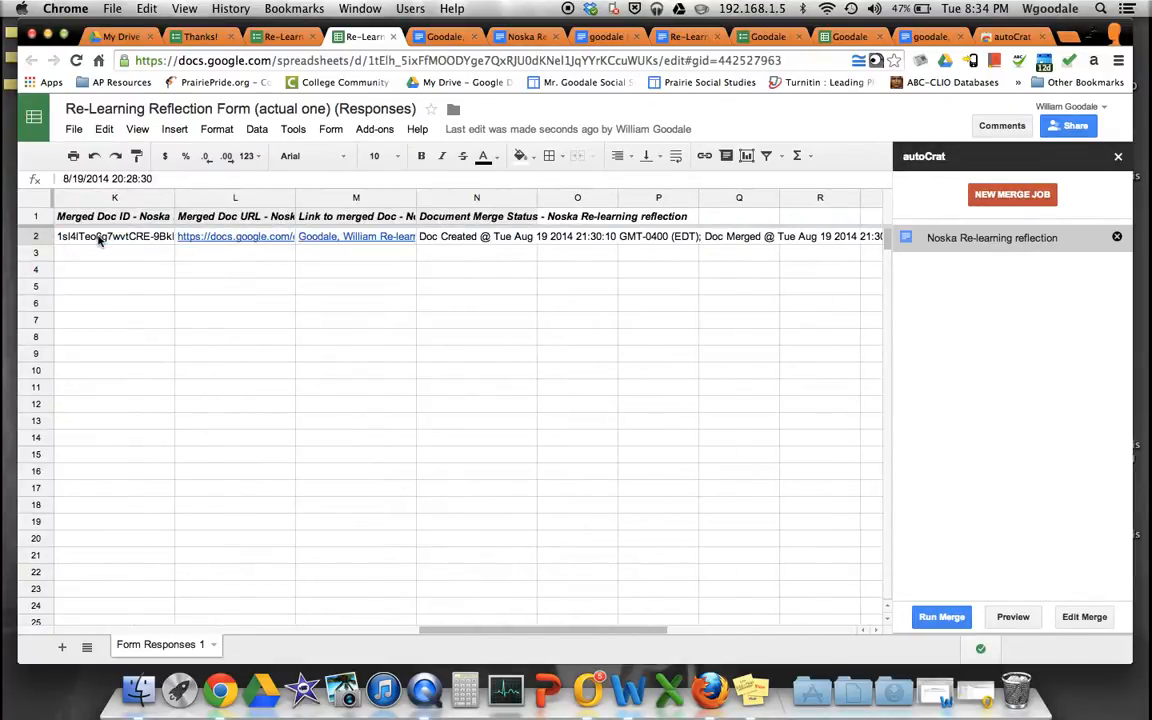
{"action": "scroll", "coordinate": [490, 206], "scroll_direction": "right", "scroll_amount": 3}
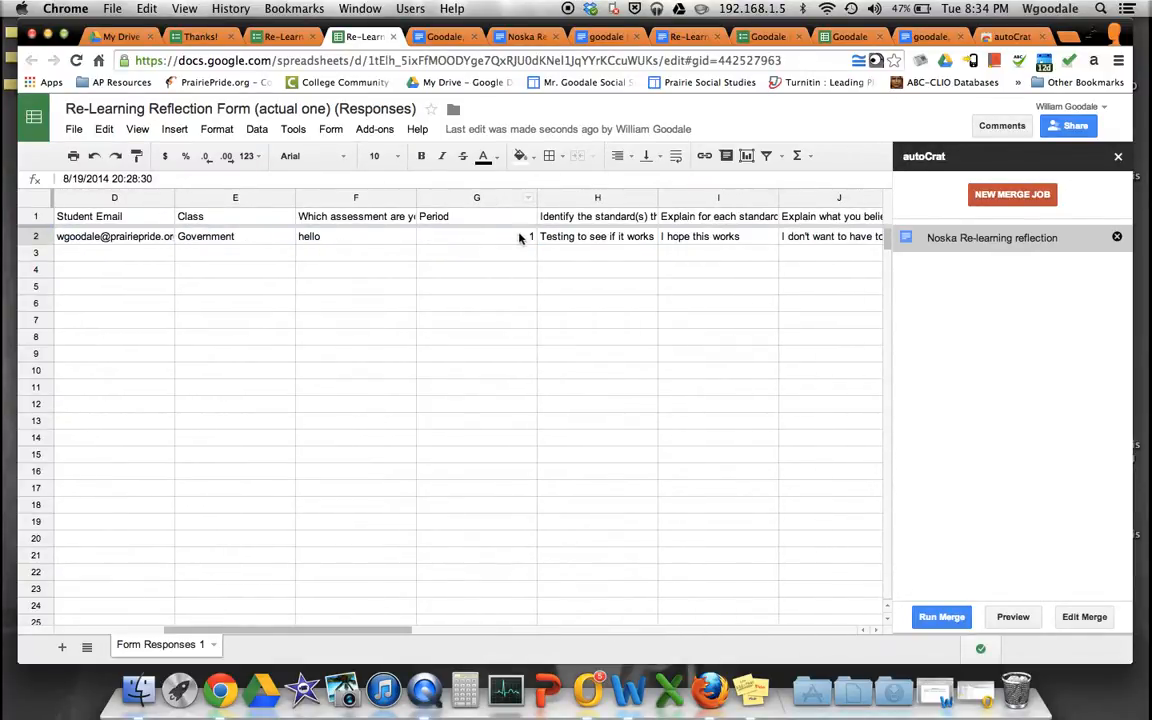
{"action": "left_click", "coordinate": [832, 241], "text": "shift"}
{"action": "key", "text": "super+c"}
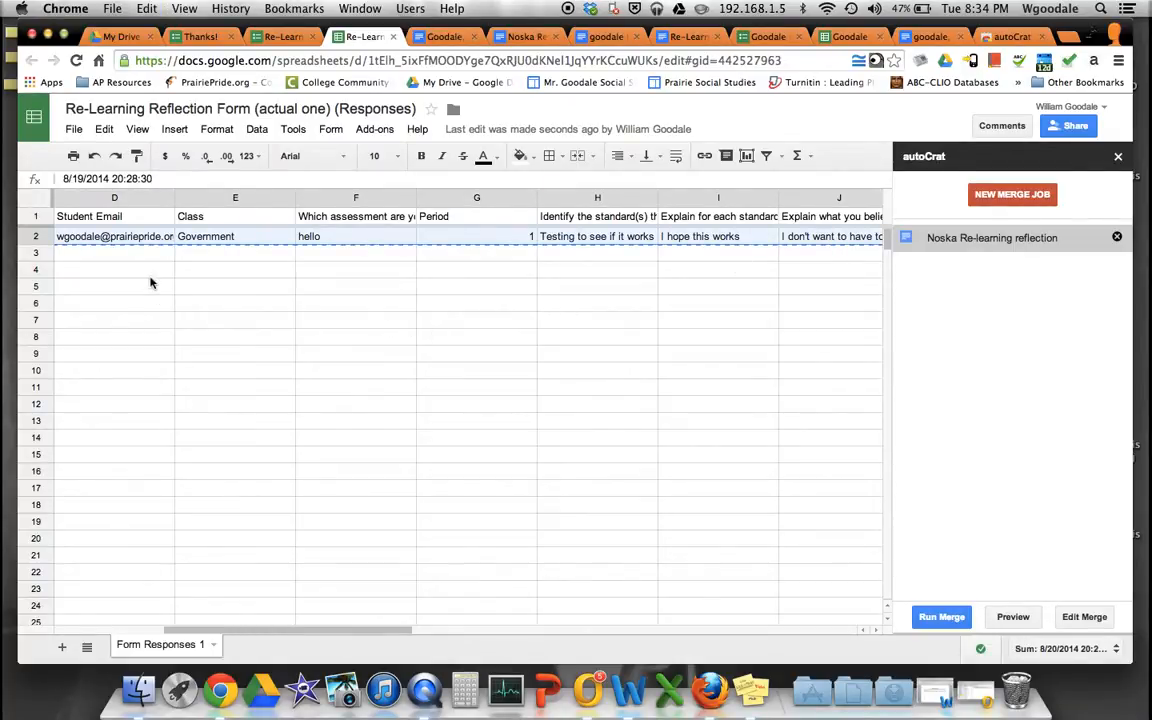
{"action": "scroll", "coordinate": [151, 283], "scroll_direction": "left", "scroll_amount": 3}
{"action": "left_click", "coordinate": [132, 252]}
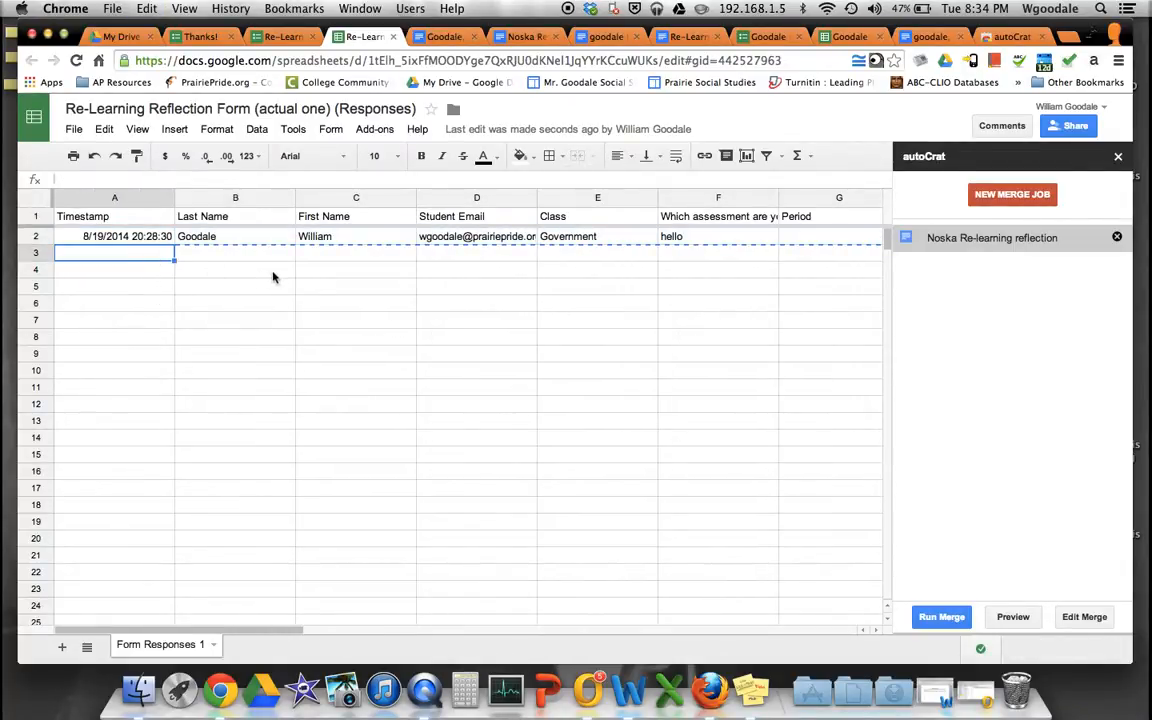
{"action": "key", "text": "super+v"}
- Run the merge job on the duplicated row 3 response
{"action": "scroll", "coordinate": [273, 277], "scroll_direction": "right", "scroll_amount": 3}
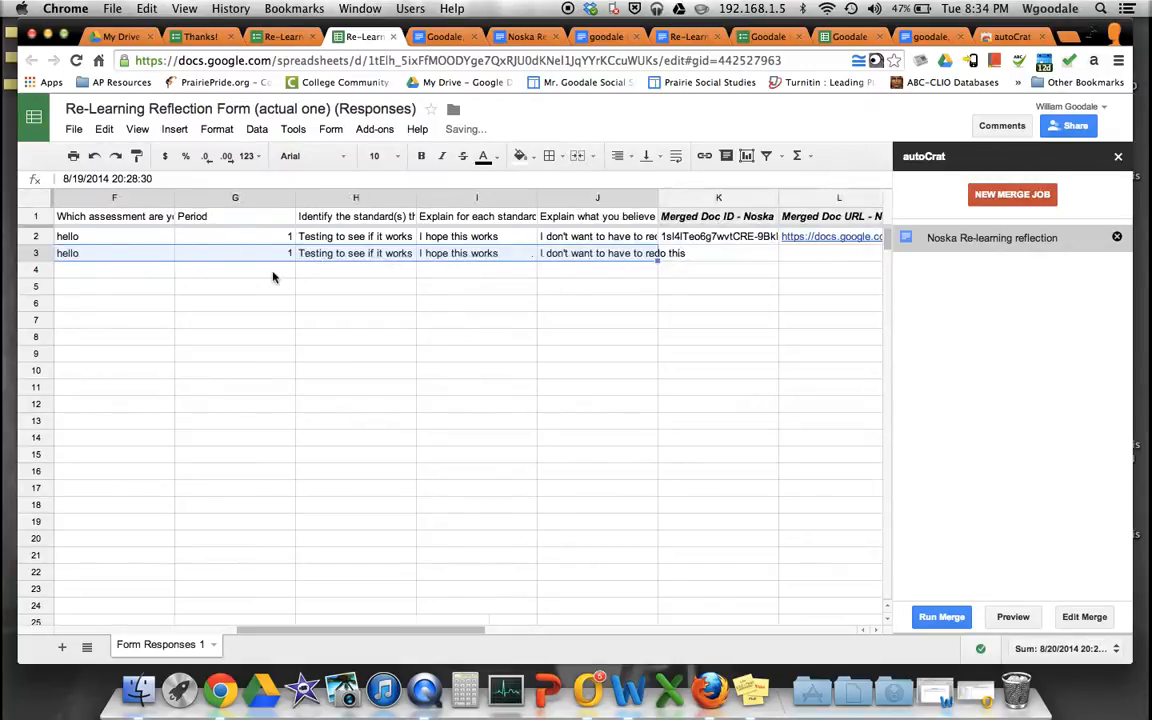
{"action": "scroll", "coordinate": [273, 277], "scroll_direction": "right", "scroll_amount": 2}
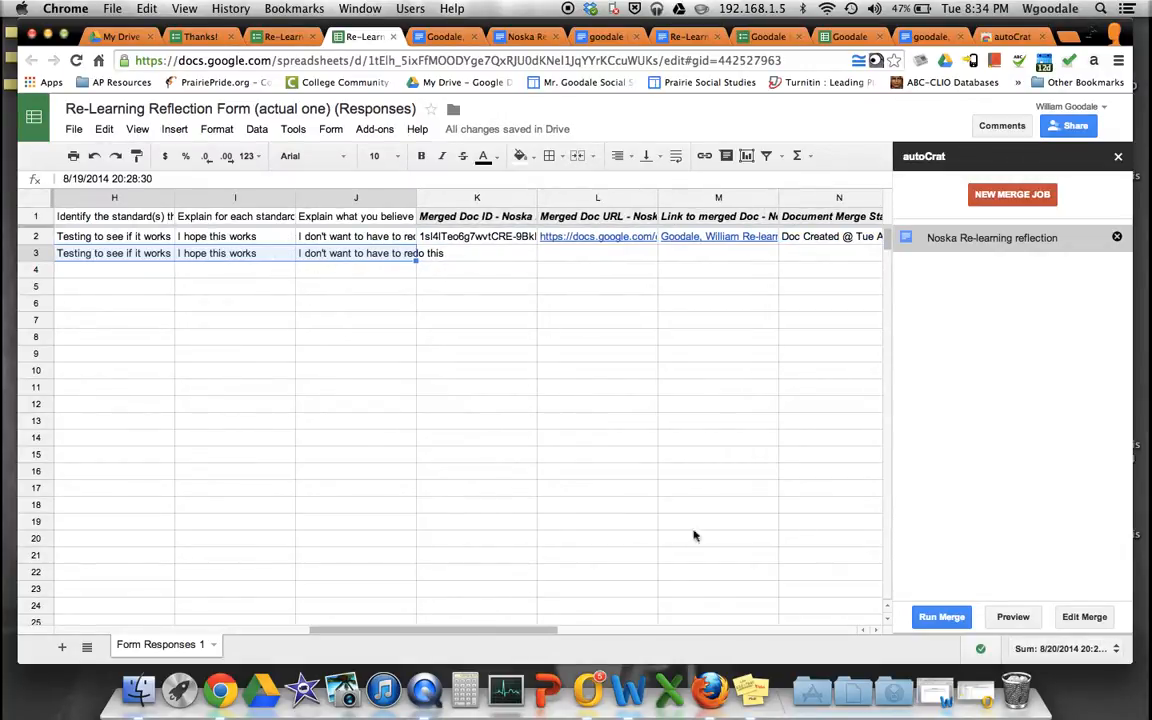
{"action": "left_click", "coordinate": [942, 617]}
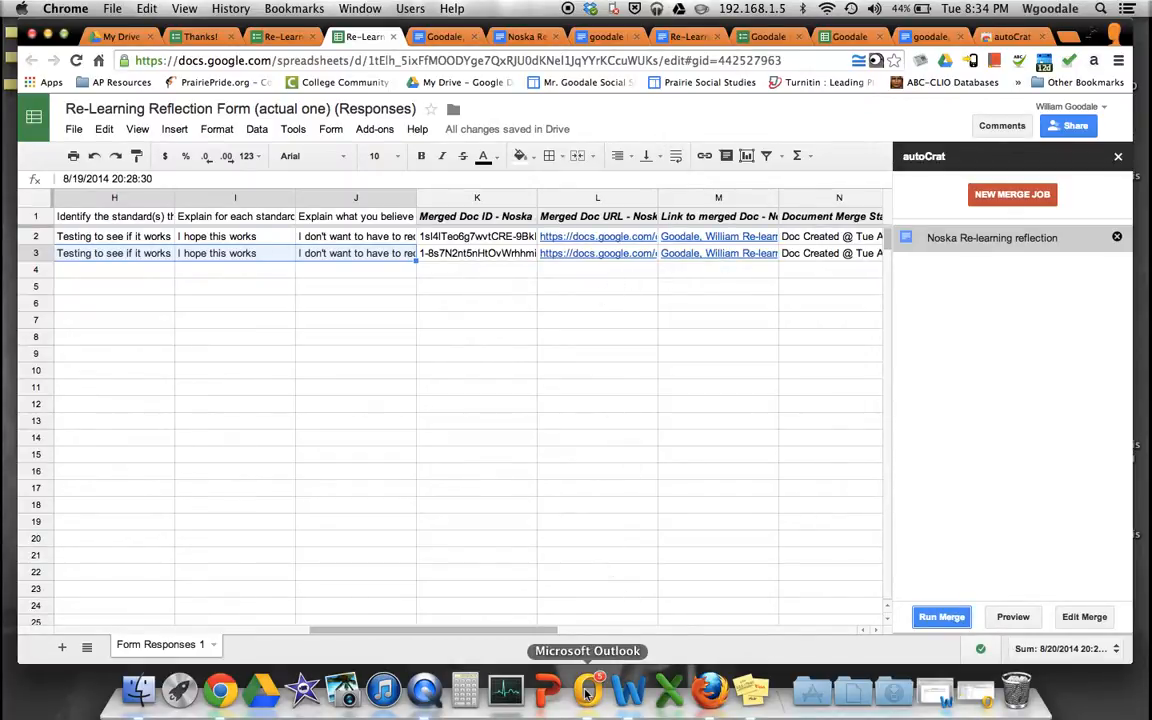
- Open row 3's newly merged reflection document from the link in cell L3
{"action": "left_click", "coordinate": [615, 256]}
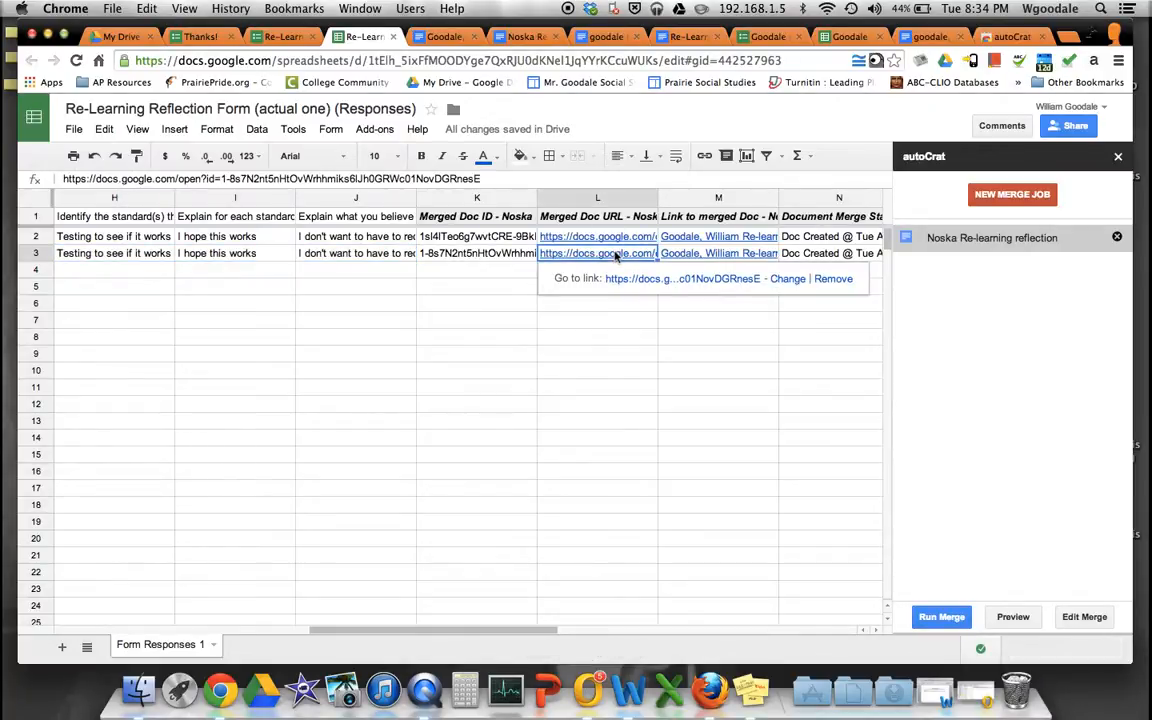
{"action": "left_click", "coordinate": [660, 281]}
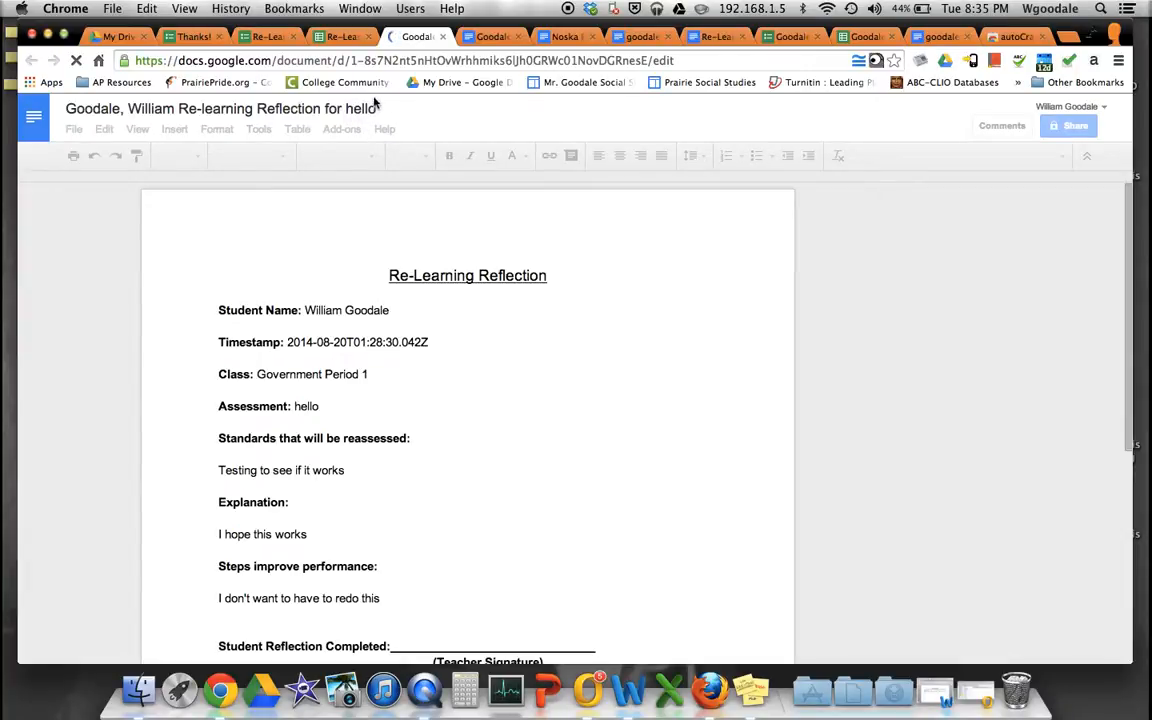
{"action": "left_click", "coordinate": [340, 37]}
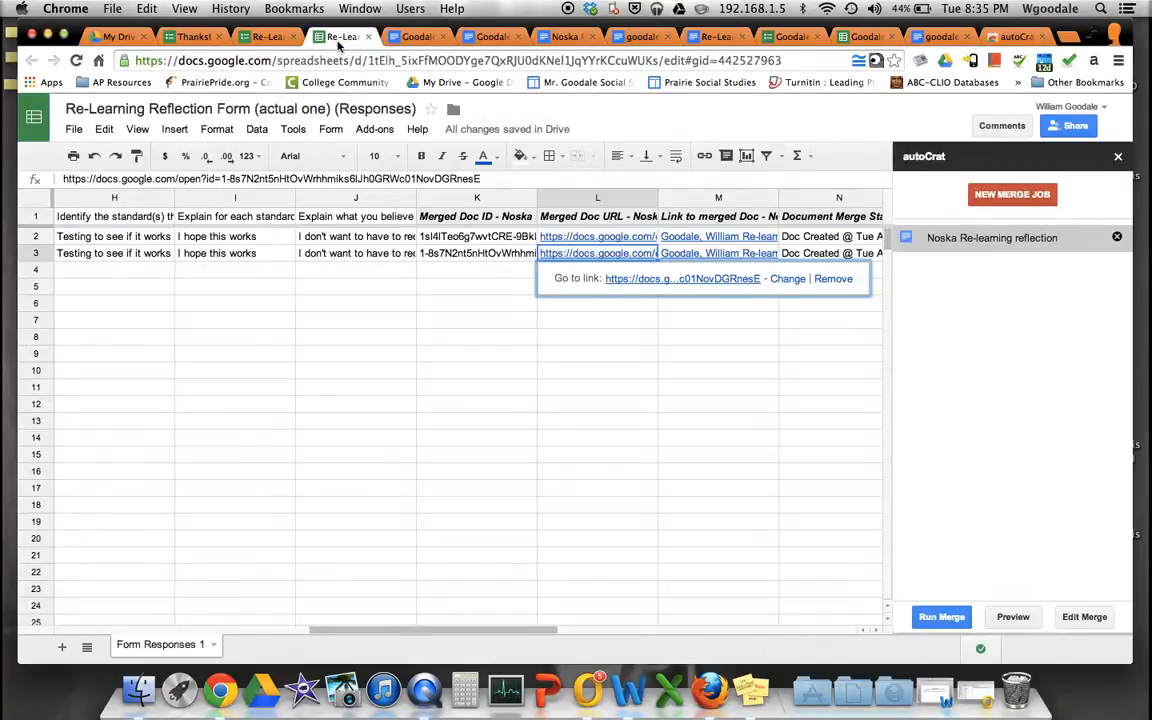
{"action": "scroll", "coordinate": [308, 225], "scroll_direction": "left", "scroll_amount": 10}
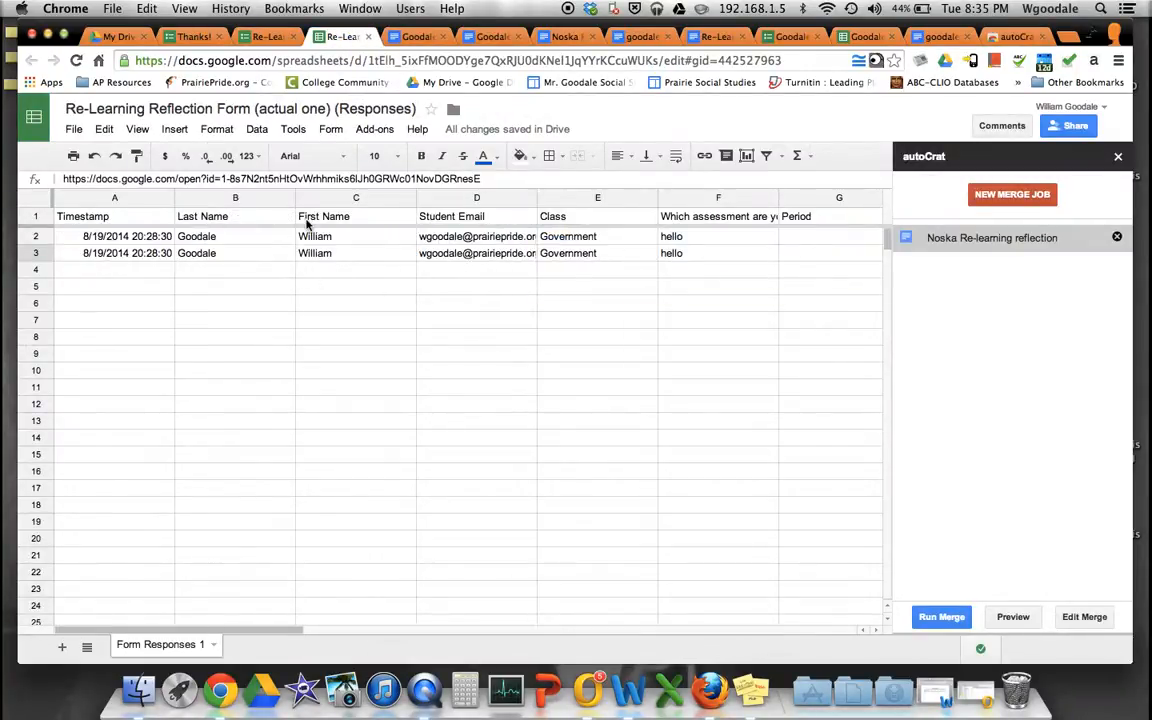
{"action": "scroll", "coordinate": [340, 224], "scroll_direction": "right", "scroll_amount": 1}
{"action": "scroll", "coordinate": [376, 223], "scroll_direction": "right", "scroll_amount": 2}
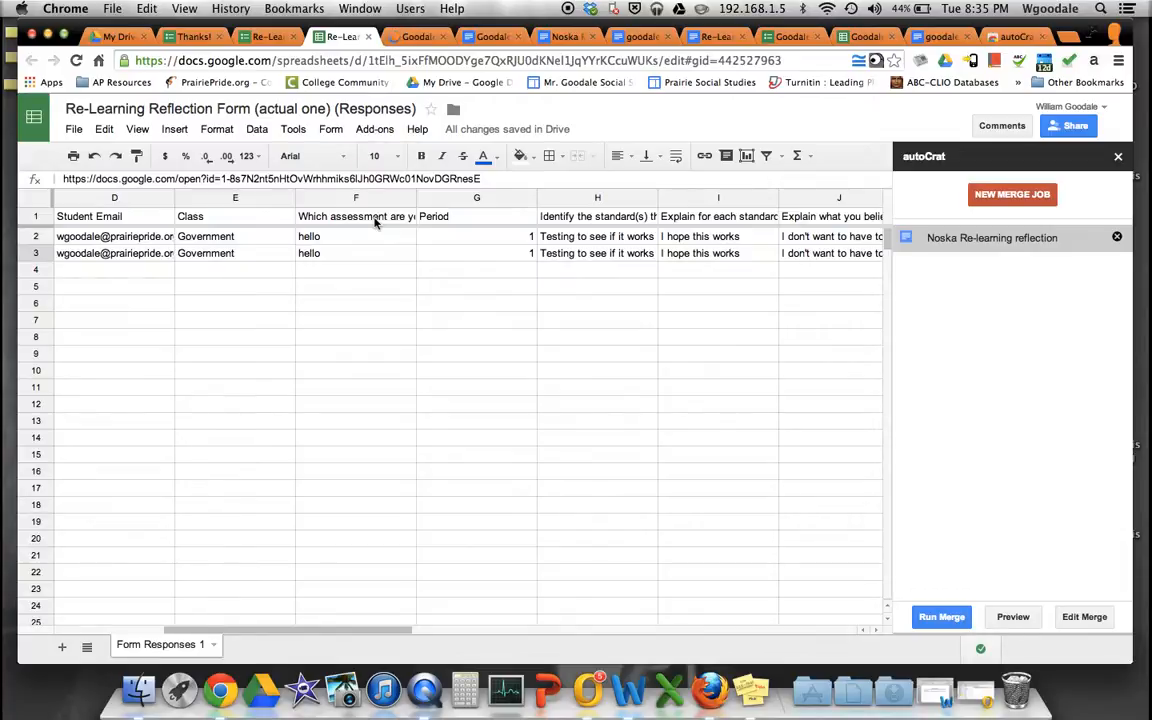
{"action": "scroll", "coordinate": [378, 220], "scroll_direction": "right", "scroll_amount": 6}
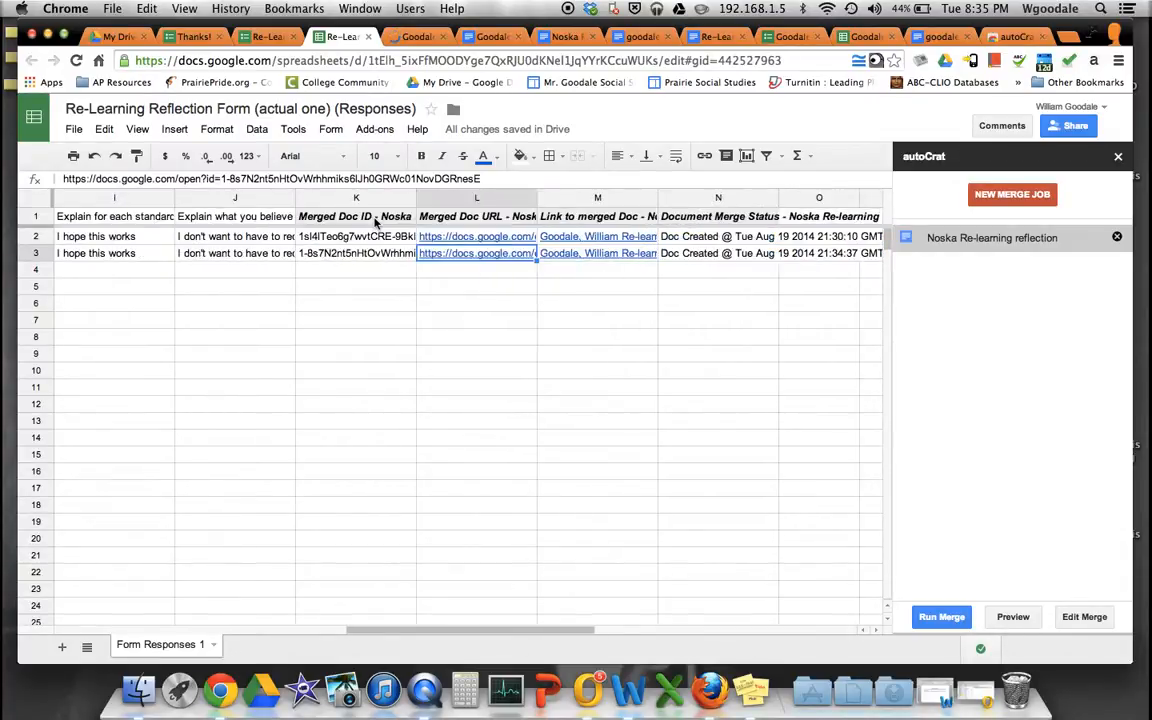
{"action": "left_click", "coordinate": [425, 36]}
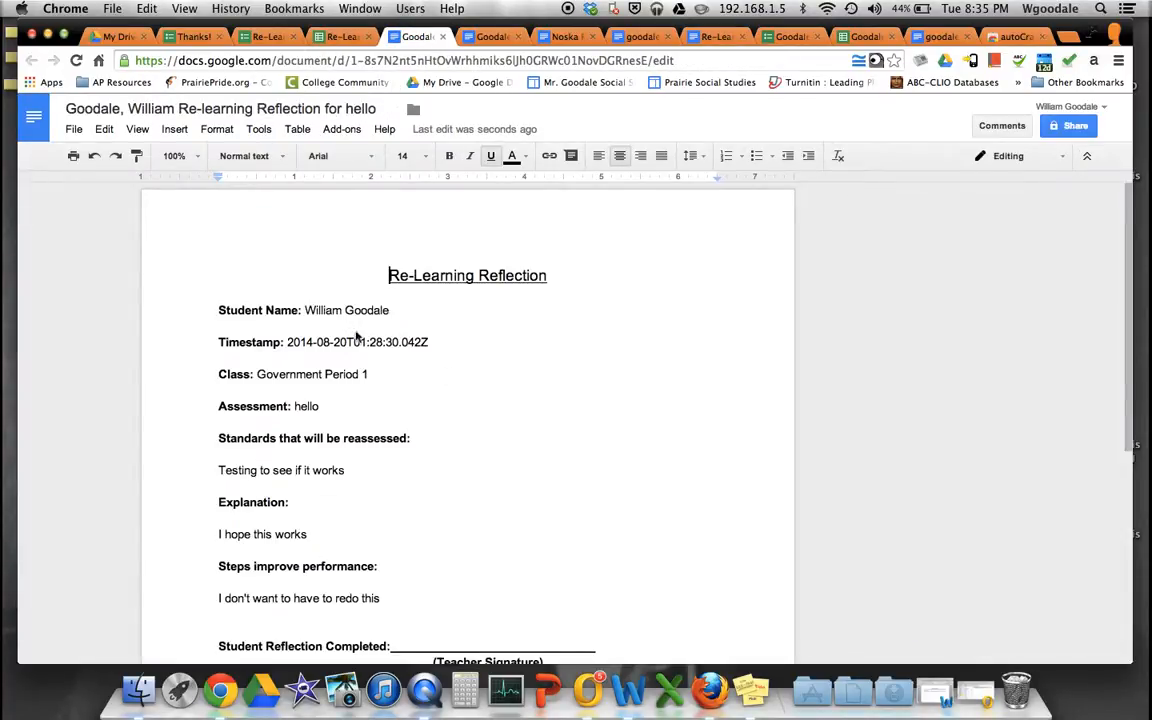